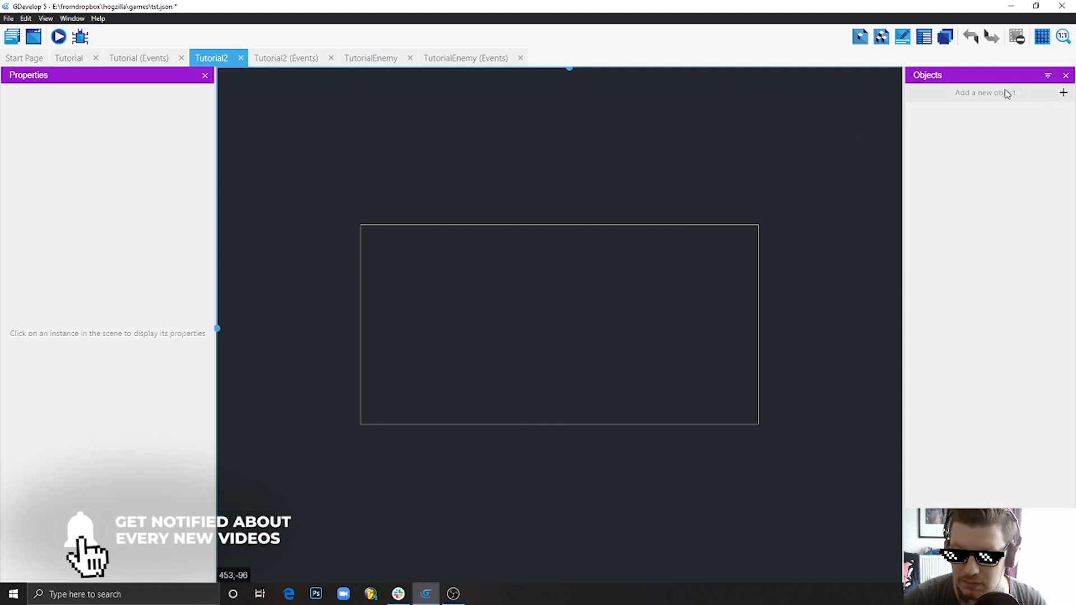
Step: Create a Sprite object named Torch with a new animation and open that animation in the Piskel pixel editor
click(1030, 103)
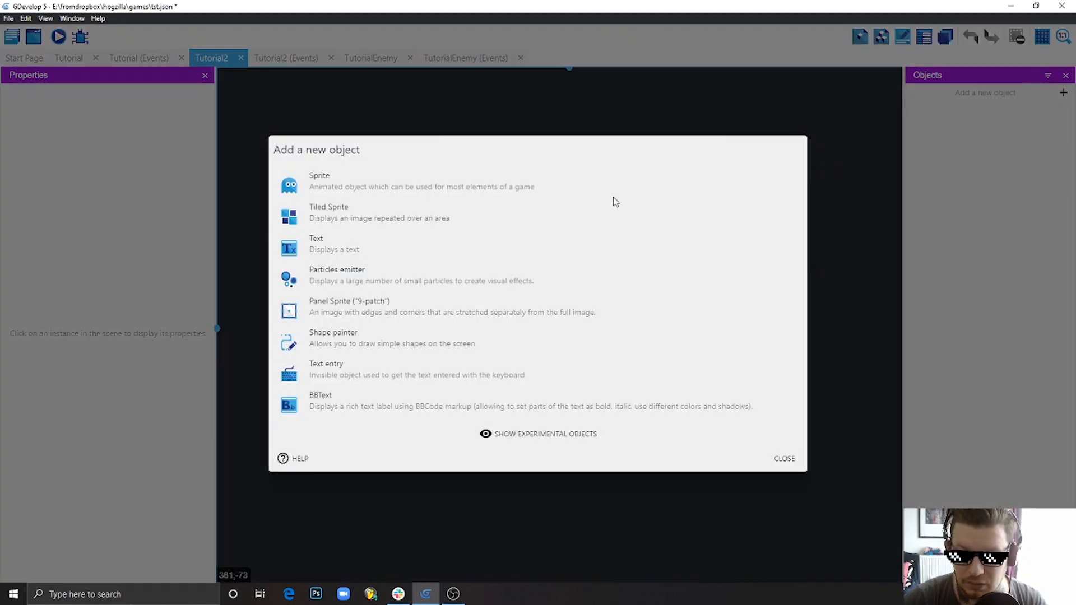
click(348, 182)
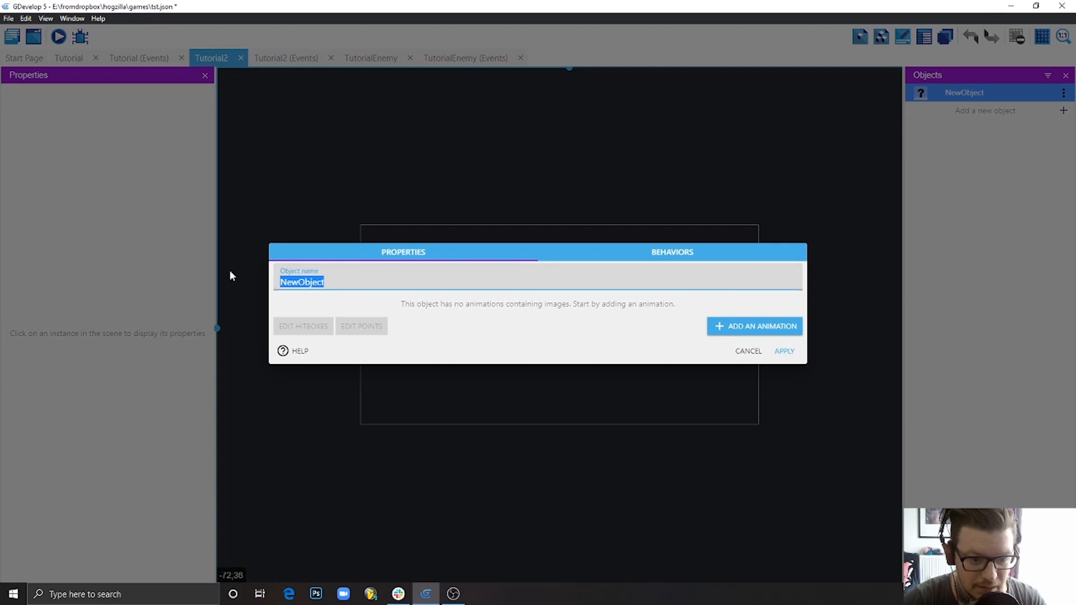
text(Torch)
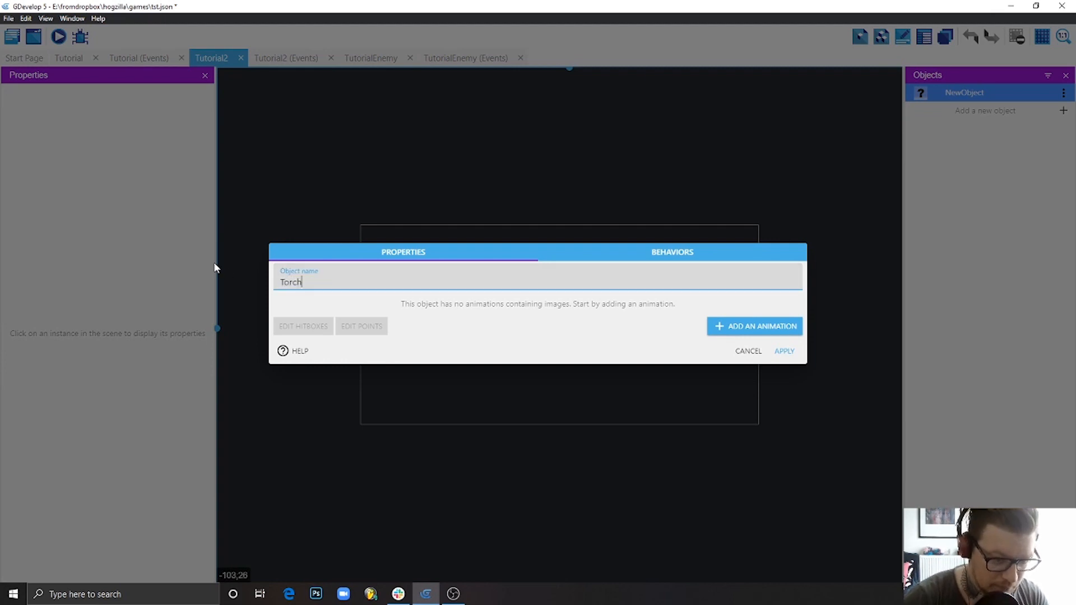
click(754, 327)
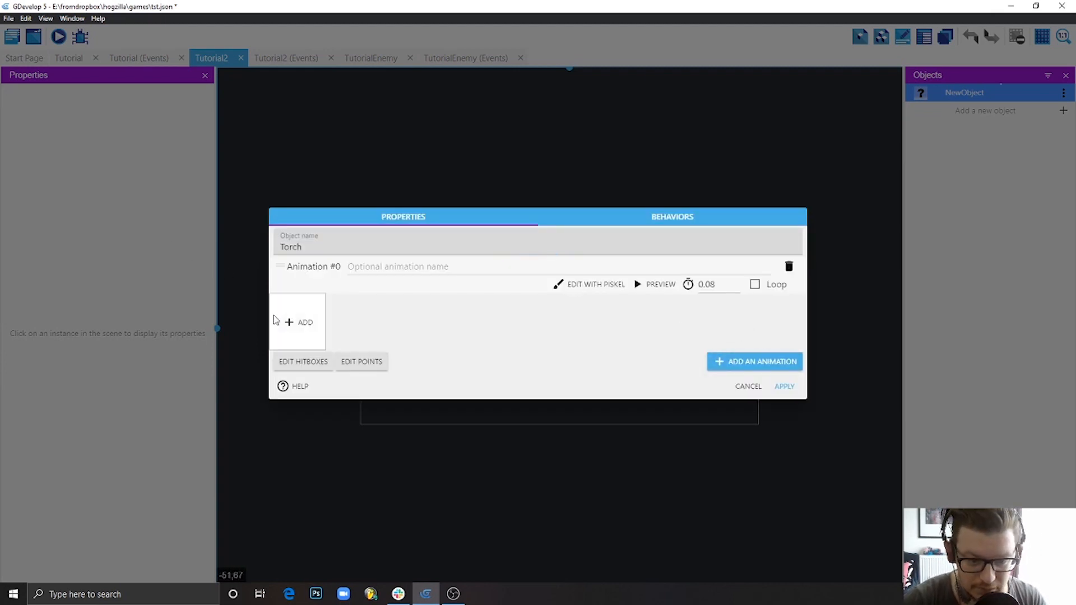
click(578, 284)
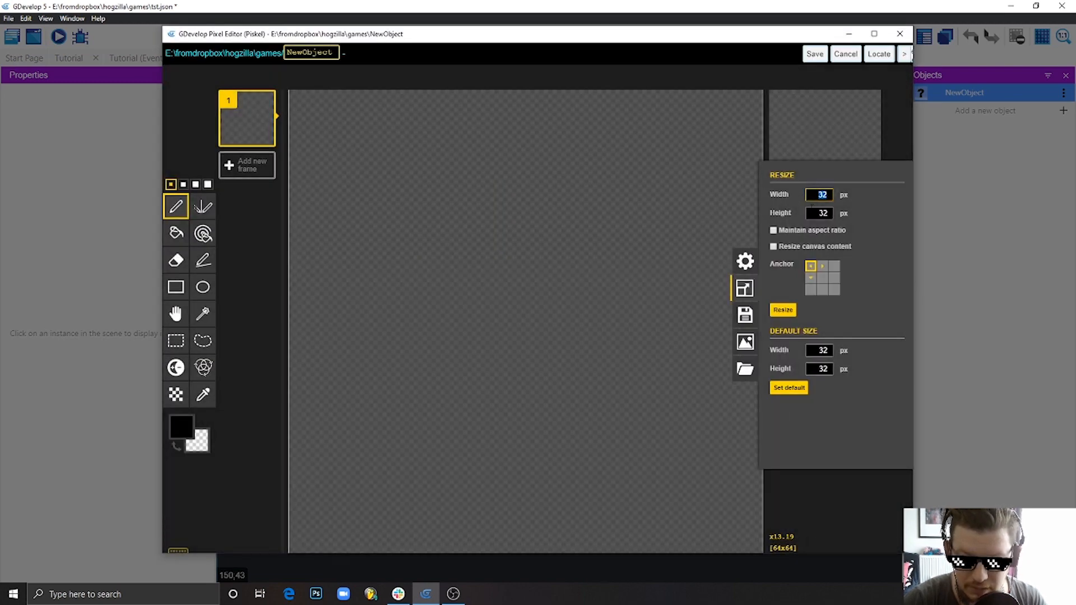
Step: Resize the pixel canvas to 24 px wide and 24 px high
text(24)
key(Tab)
text(24)
click(783, 310)
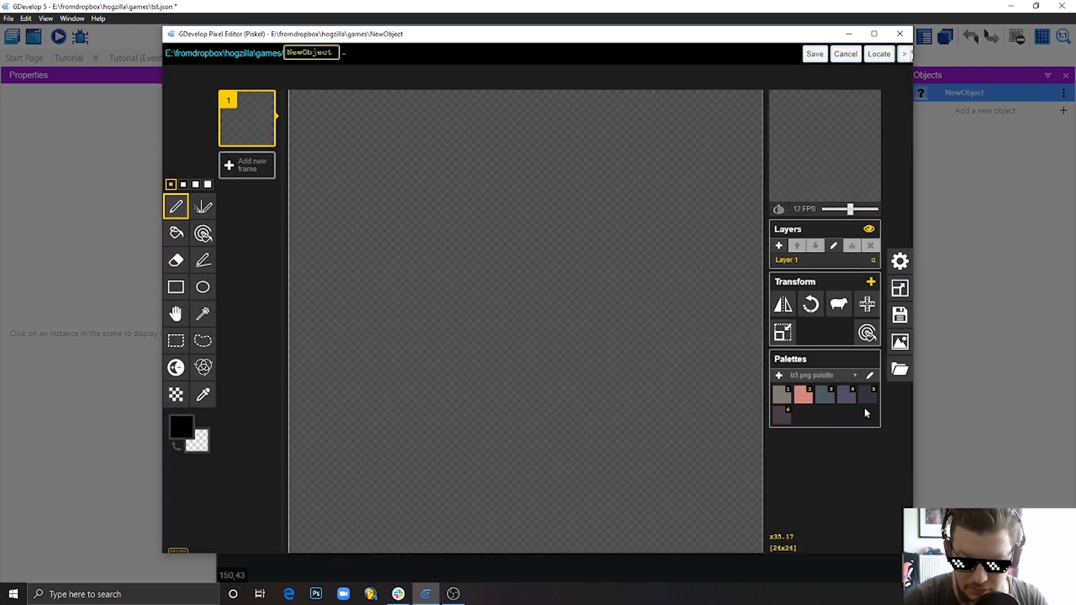
Step: Draw the torch handle as a rectangle about 4 by 10 pixels, with a plum left half and a dark purple right half
click(782, 417)
mouse_move(494, 257)
mouse_down()
mouse_move(578, 255)
mouse_move(564, 413)
mouse_move(569, 364)
mouse_up()
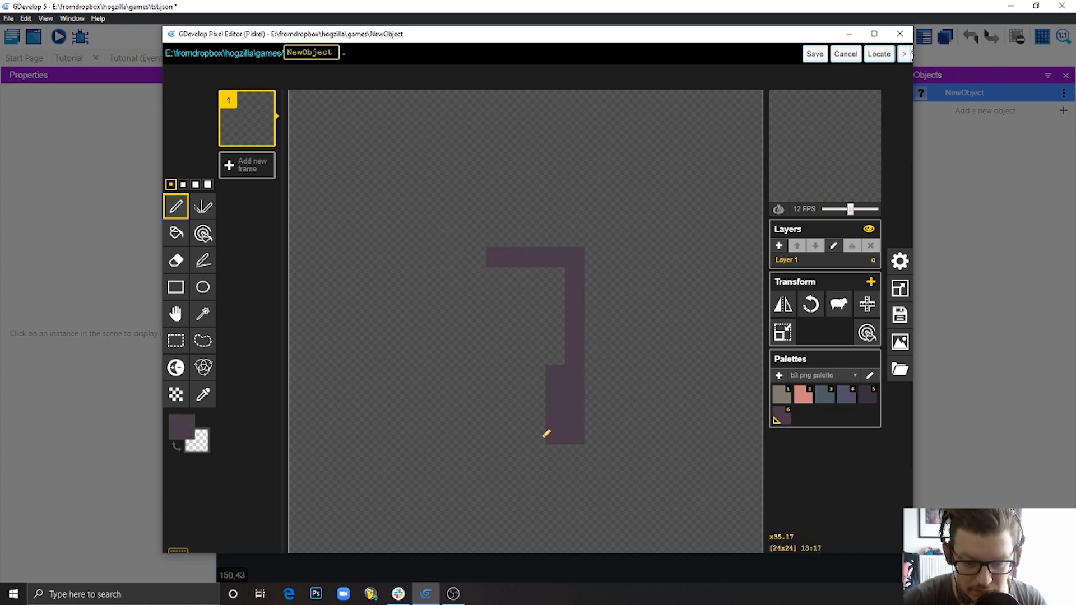
mouse_move(547, 433)
mouse_down()
mouse_move(512, 429)
mouse_move(505, 413)
mouse_move(516, 276)
mouse_move(548, 312)
mouse_move(542, 280)
mouse_up()
drag(512, 443, 586, 449)
click(868, 399)
mouse_move(538, 255)
mouse_down()
mouse_move(572, 252)
mouse_move(573, 449)
mouse_move(543, 296)
mouse_move(556, 435)
mouse_up()
key(e)
mouse_move(574, 255)
mouse_down()
mouse_move(590, 445)
mouse_move(464, 454)
mouse_up()
click(175, 206)
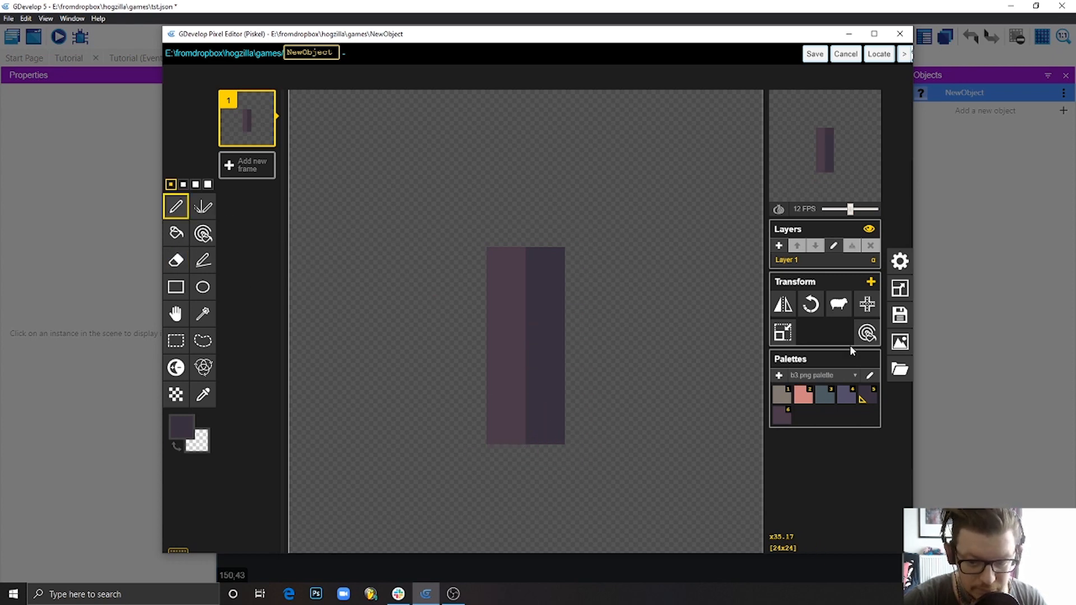
Step: Draw a torch head about 6 by 3 pixels on the handle's upper end, with a blue-purple left half and a plum right half
click(849, 404)
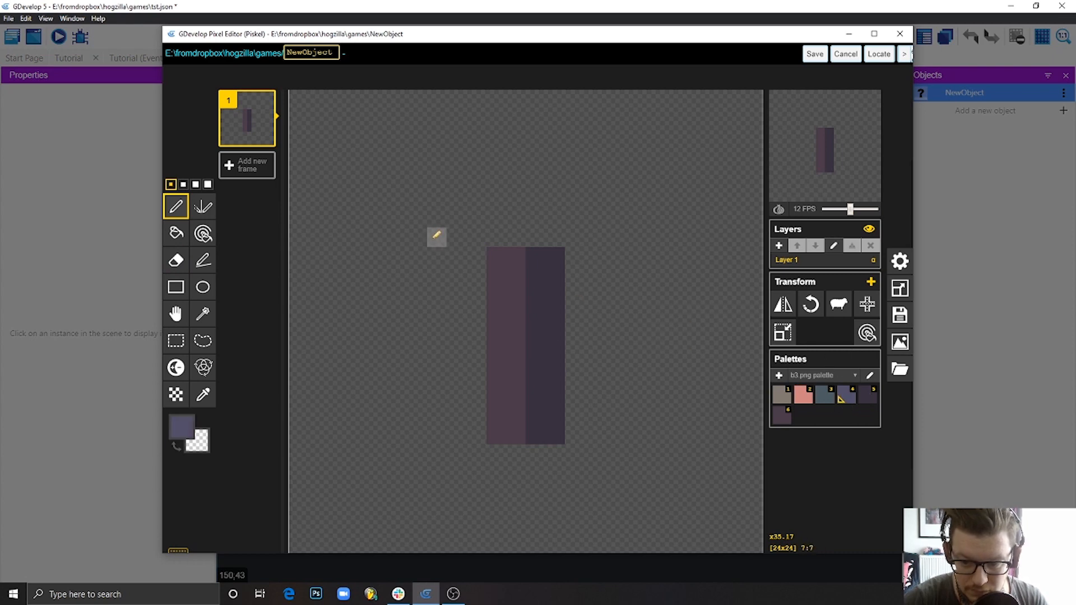
drag(477, 258, 526, 261)
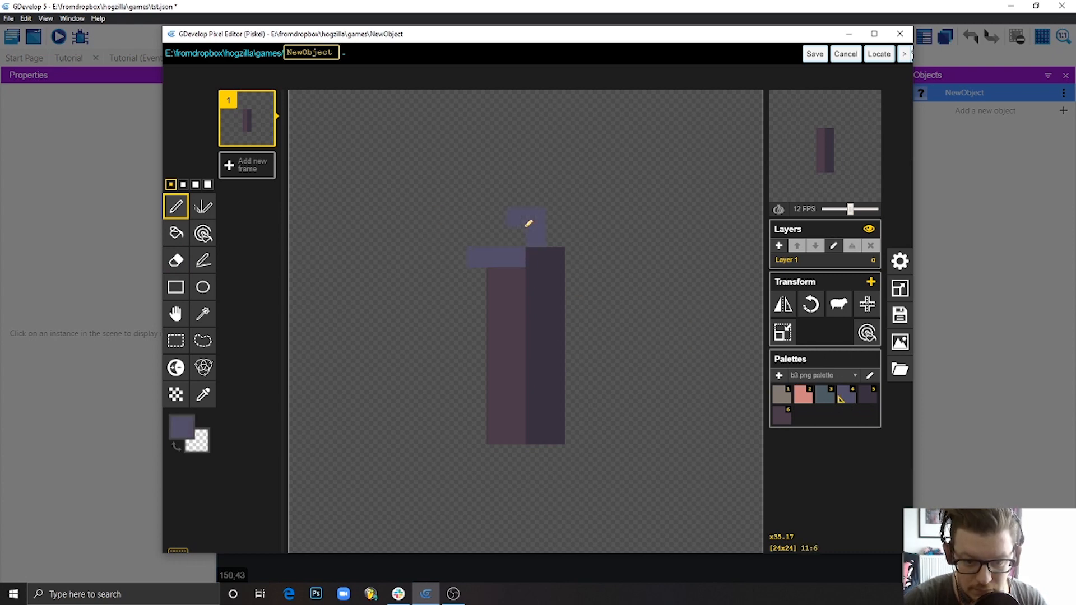
click(516, 237)
key(e)
click(457, 237)
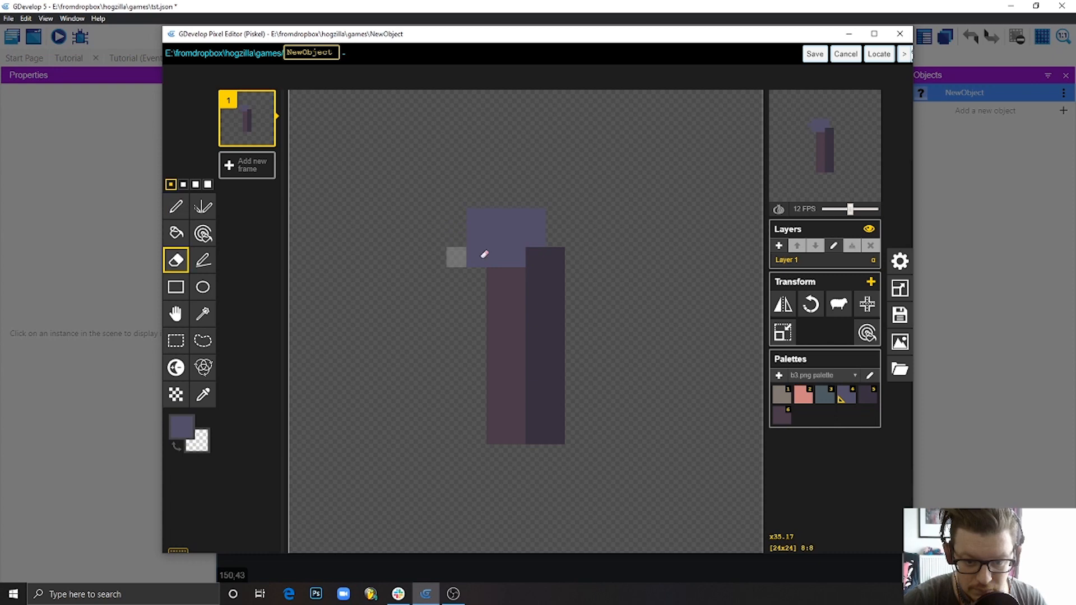
click(180, 210)
mouse_move(537, 257)
mouse_down()
mouse_move(564, 251)
mouse_move(568, 225)
mouse_move(563, 240)
mouse_move(538, 247)
mouse_move(567, 221)
mouse_move(583, 222)
mouse_up()
click(779, 418)
Step: Shade the handle dark purple just below the head, and save the torch sprite cropped to its drawn pixels
click(872, 396)
mouse_move(533, 293)
mouse_down()
mouse_move(517, 276)
mouse_move(507, 285)
mouse_up()
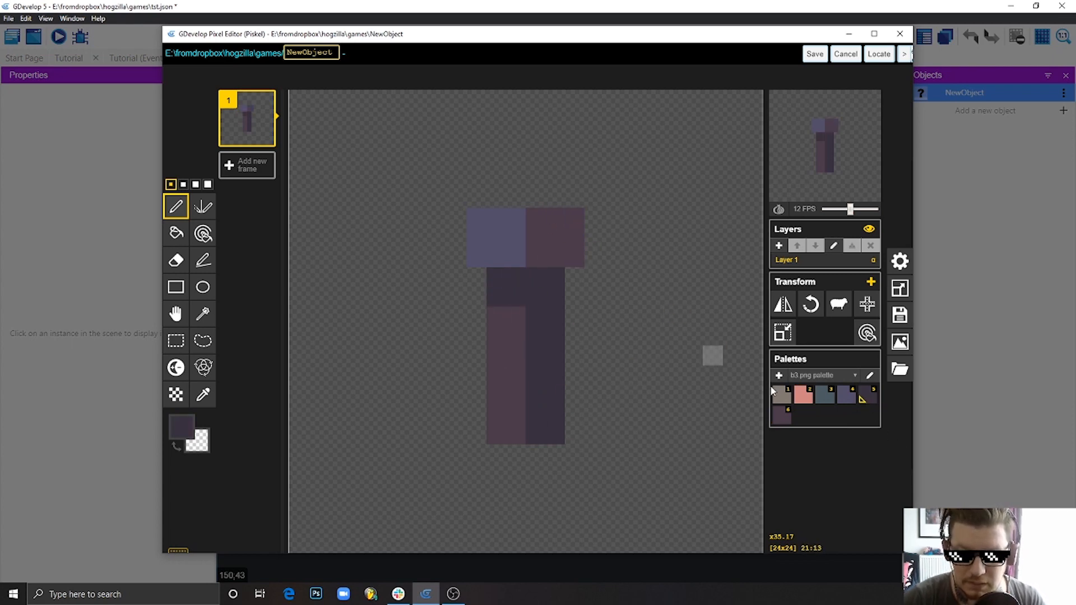
click(783, 332)
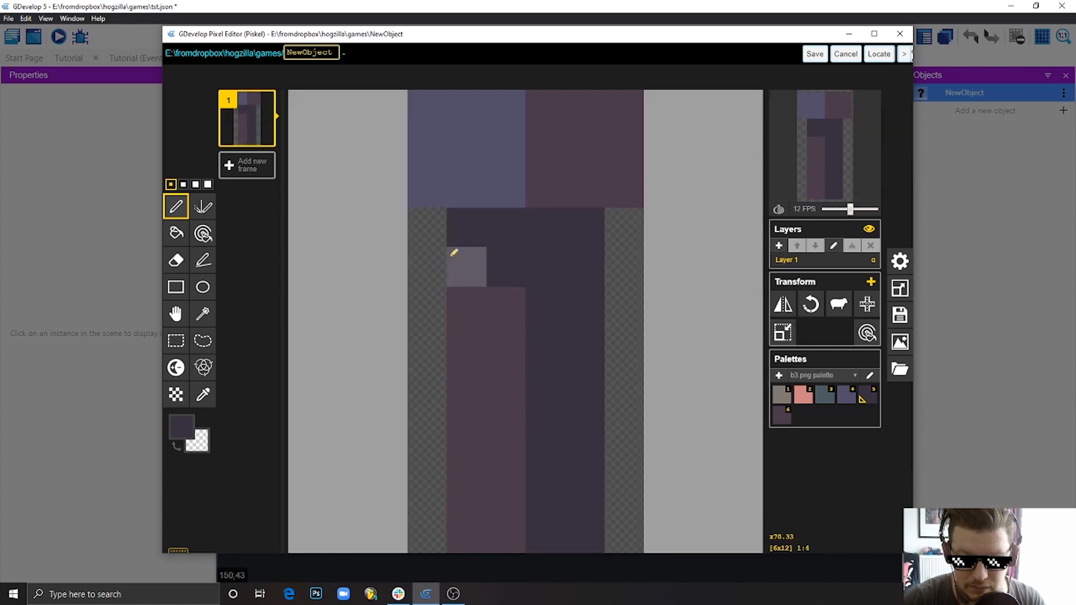
click(815, 54)
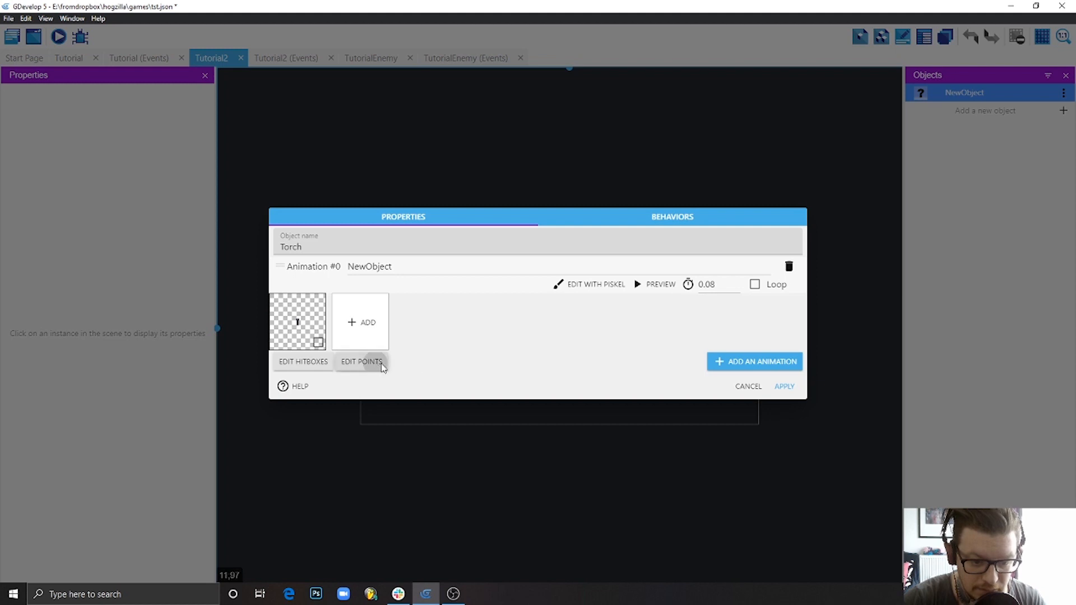
Step: Move the Torch sprite's Origin and Center points to the middle of its upper edge, at about X 2.8, Y 0.2, and apply the changes
click(371, 361)
click(286, 161)
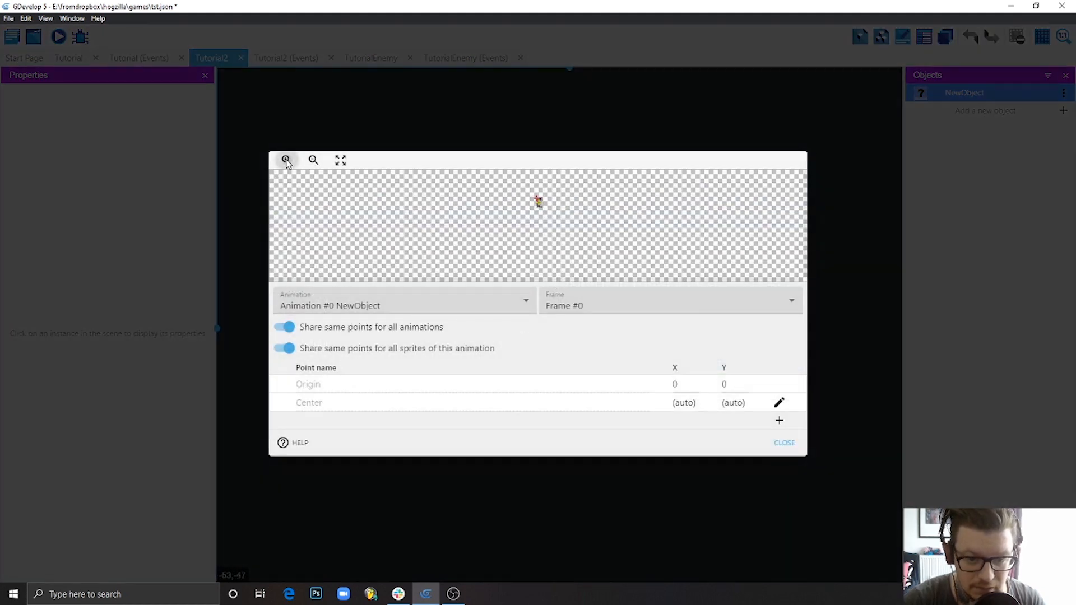
click(286, 161)
click(285, 162)
click(286, 162)
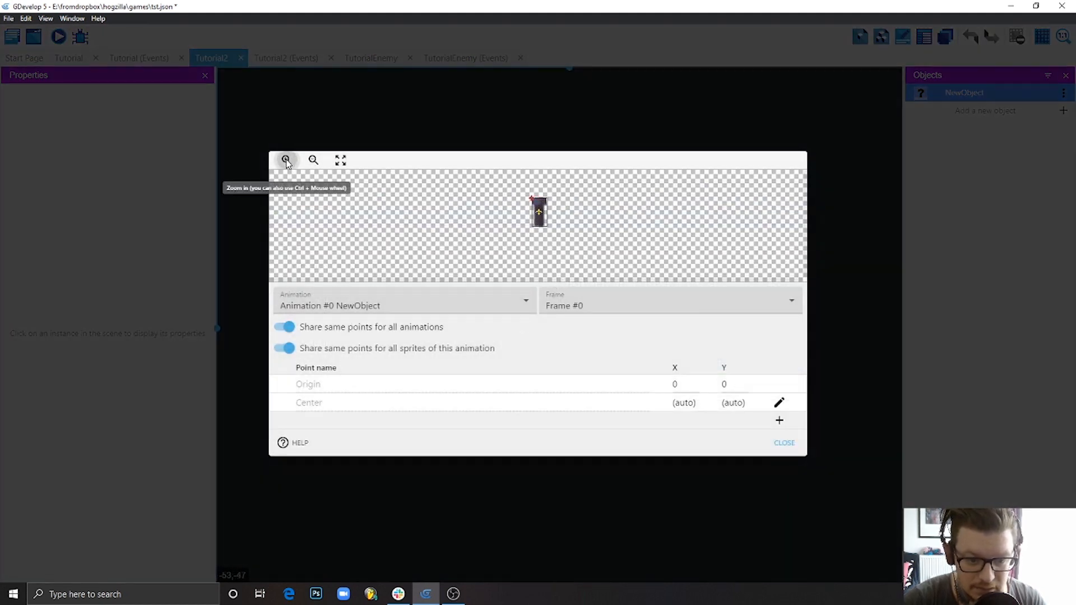
click(285, 161)
click(286, 161)
click(285, 161)
click(285, 161)
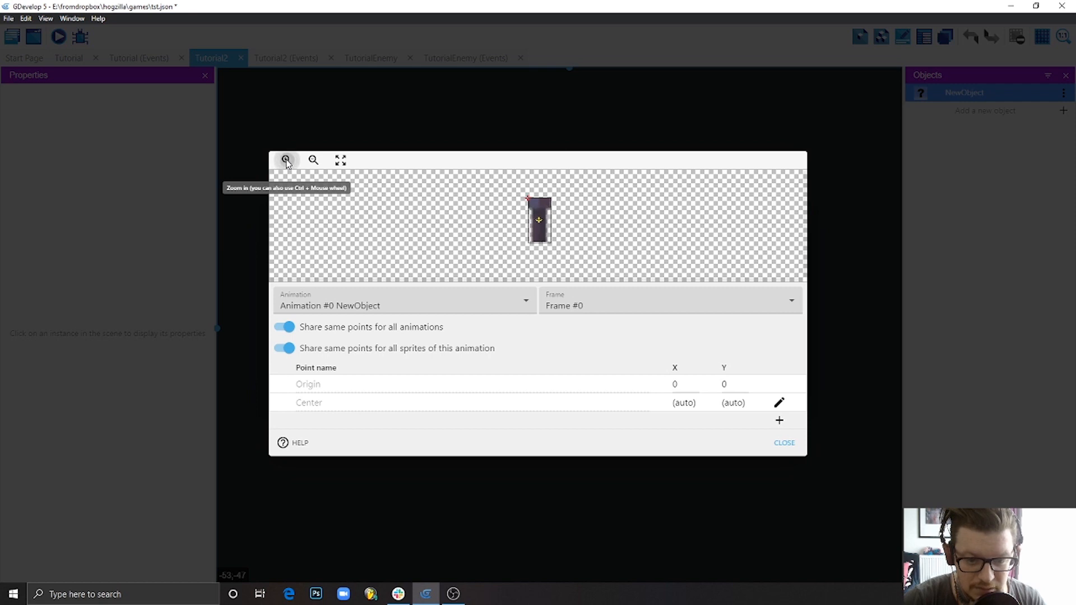
click(286, 162)
click(286, 162)
click(285, 162)
click(285, 161)
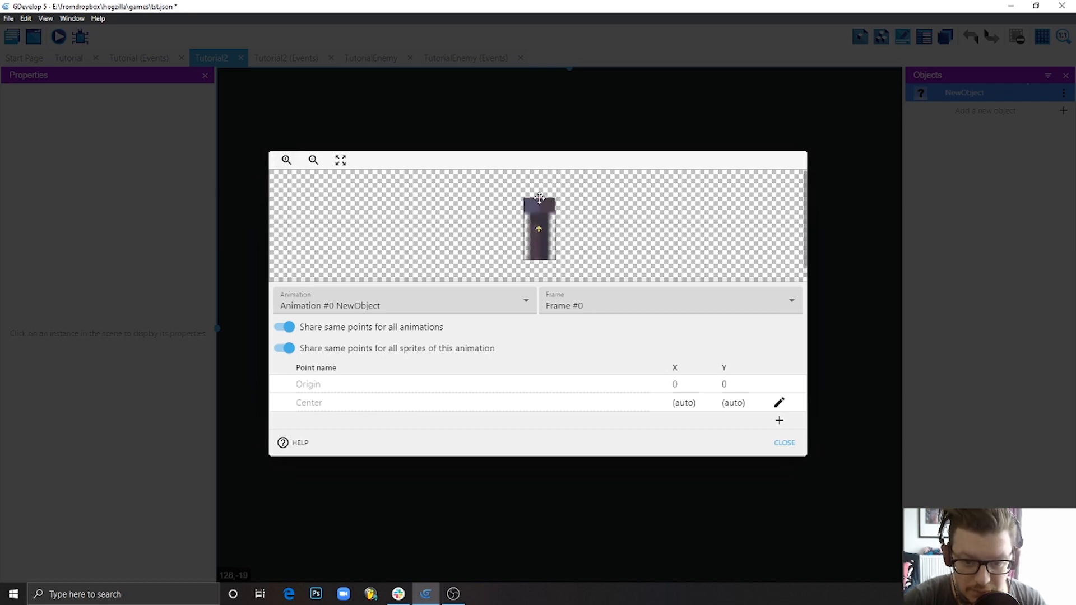
drag(538, 198, 538, 199)
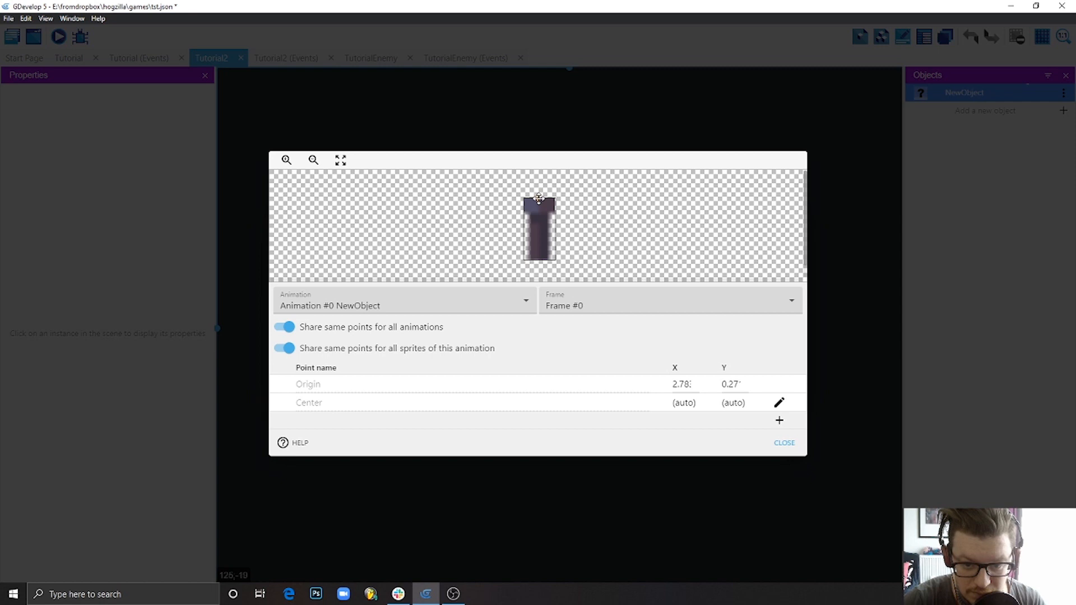
click(538, 199)
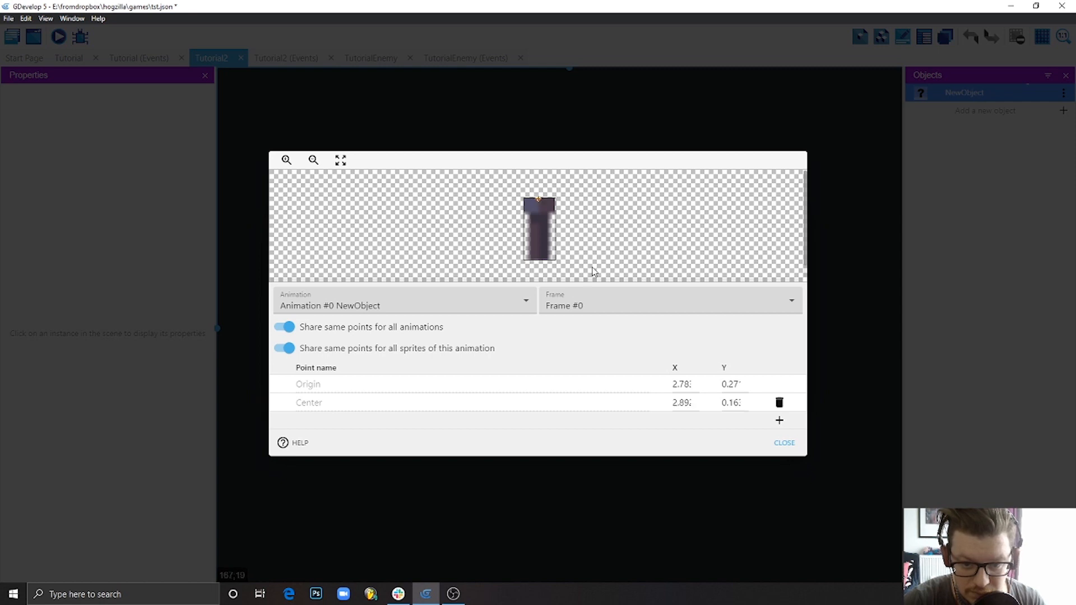
click(785, 444)
click(786, 387)
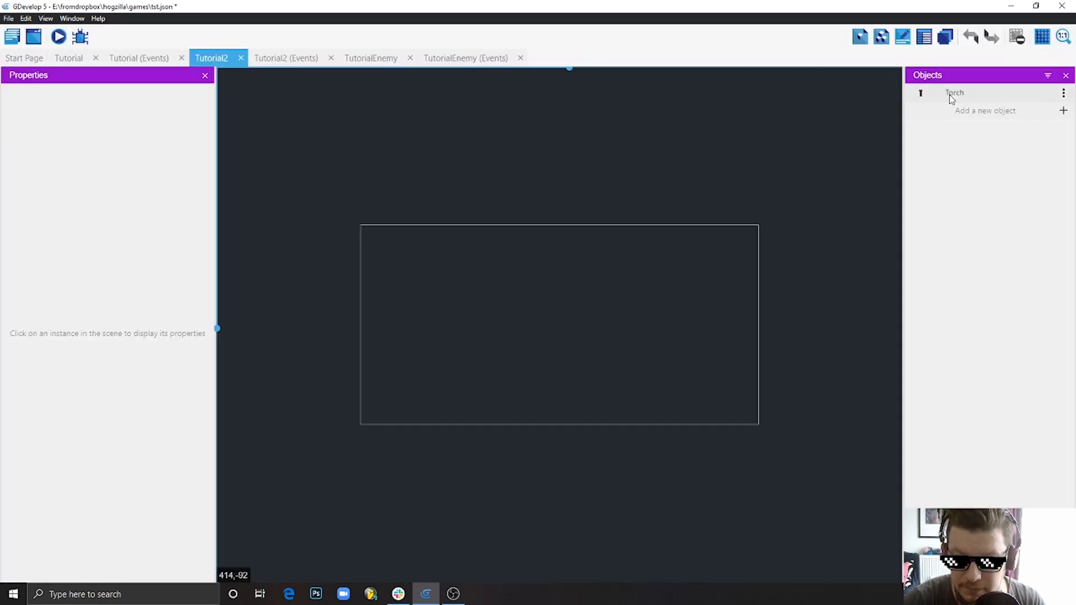
Step: Place a Torch instance in the scene at about X 90, Y 51 and set its Z order to 1
drag(958, 95, 491, 304)
click(511, 315)
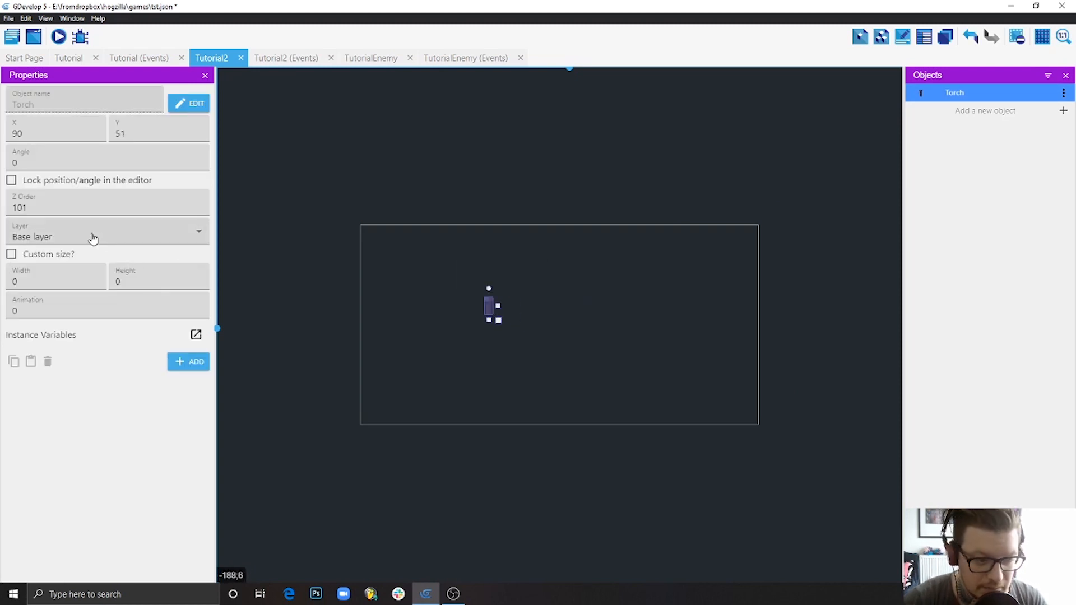
drag(28, 207, 7, 203)
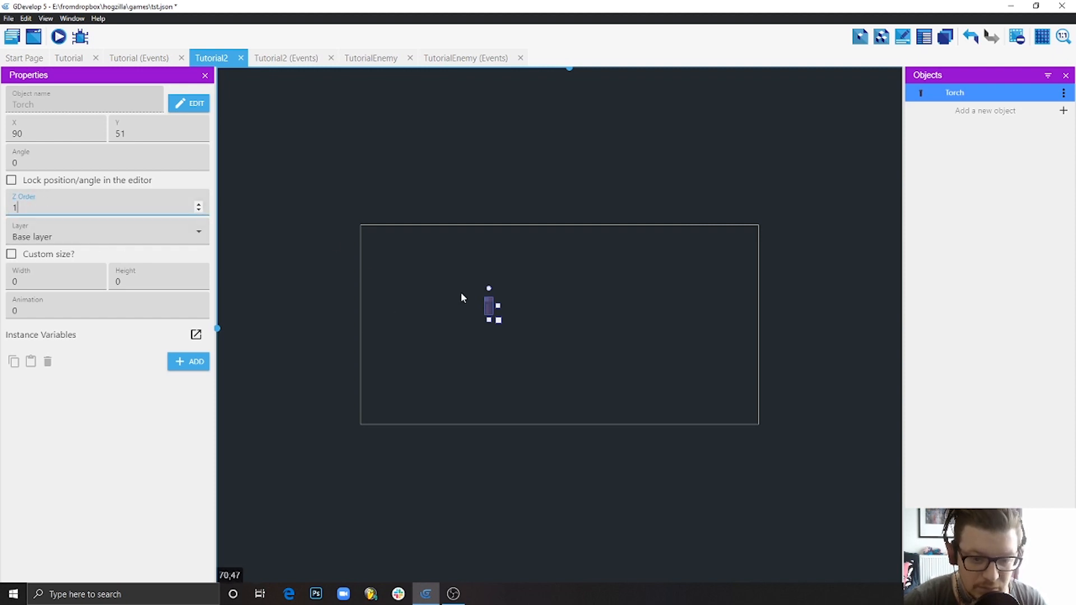
click(389, 280)
Step: Move the Torch instance to the middle of the scene, at about X 137, Y 63
drag(500, 316, 545, 319)
click(609, 299)
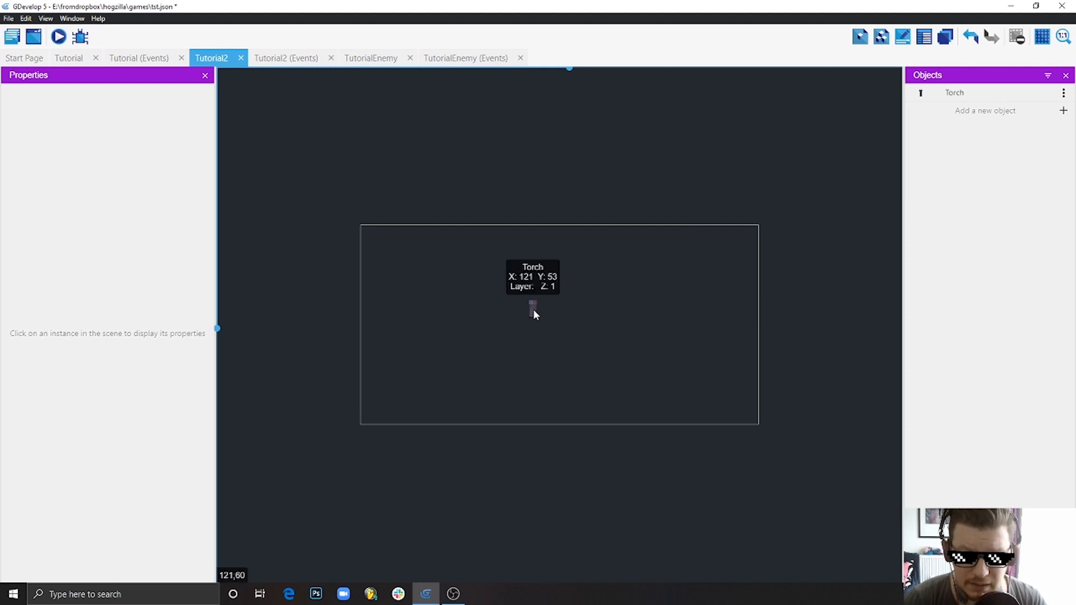
drag(533, 308, 559, 333)
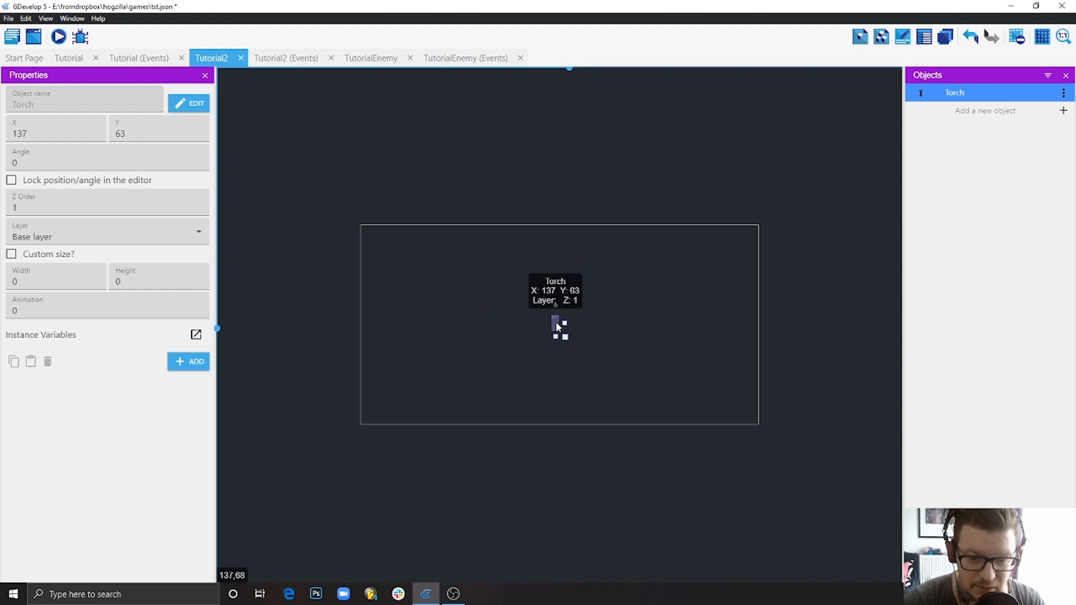
Step: Add the Draggable object behavior to the Torch object and apply it
double_click(557, 325)
click(689, 219)
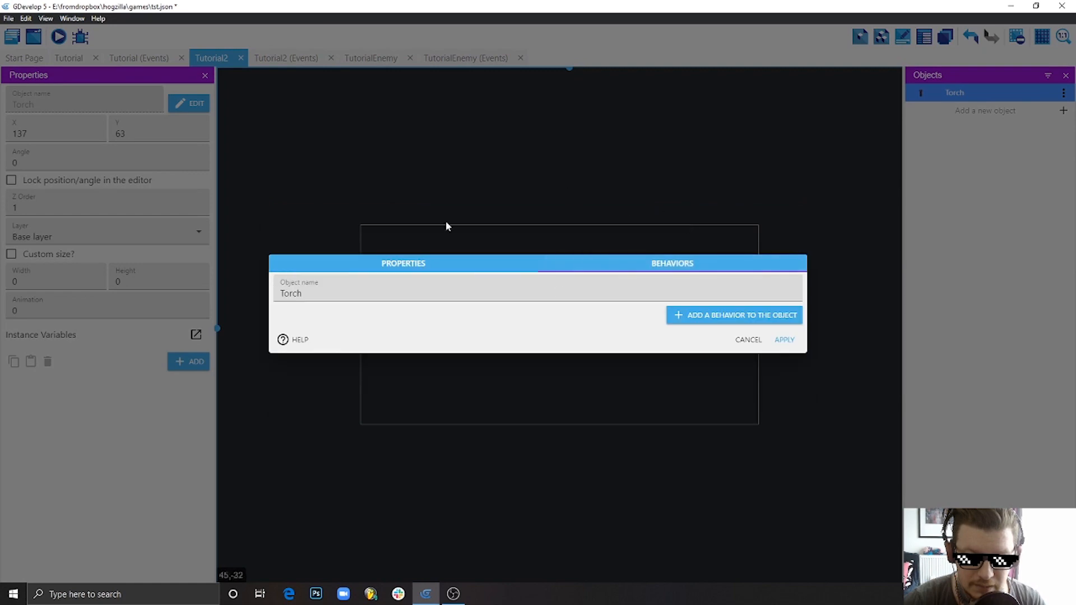
click(724, 316)
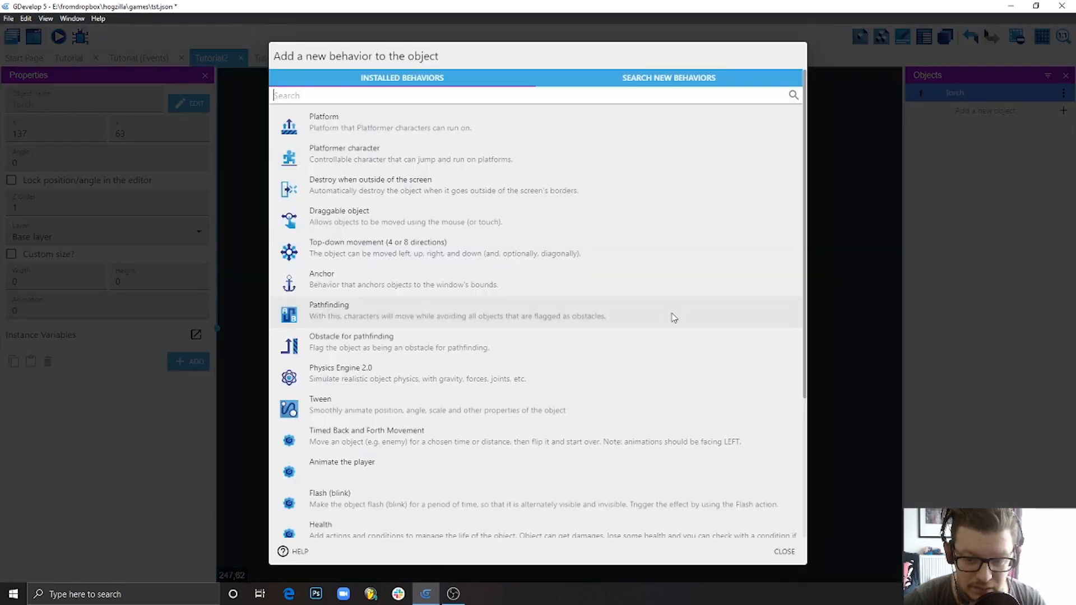
click(331, 221)
click(784, 363)
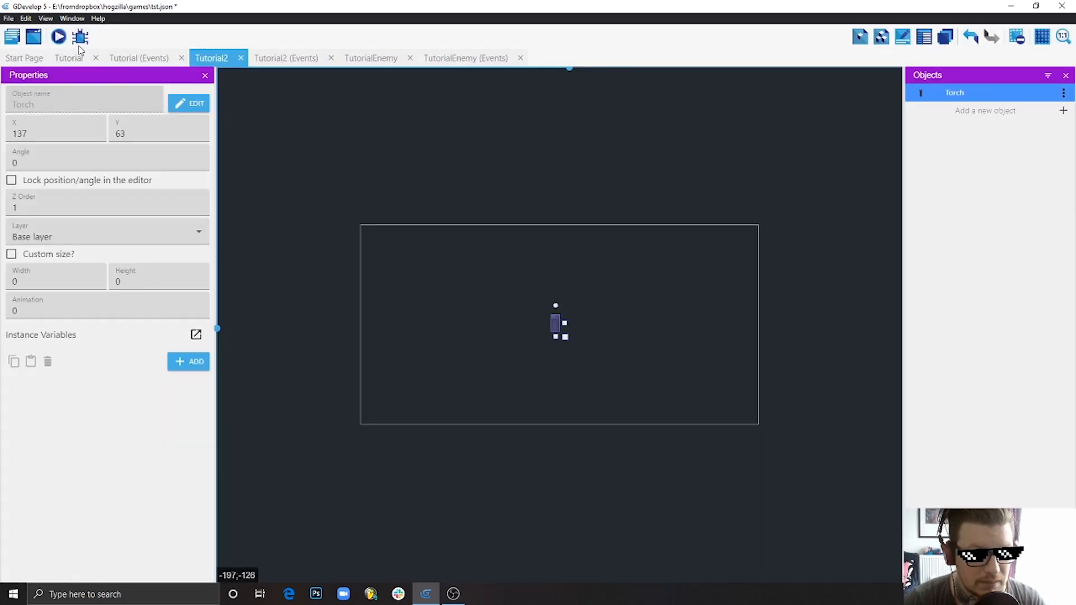
Step: Preview the scene to test dragging the torch, and close the preview
click(59, 37)
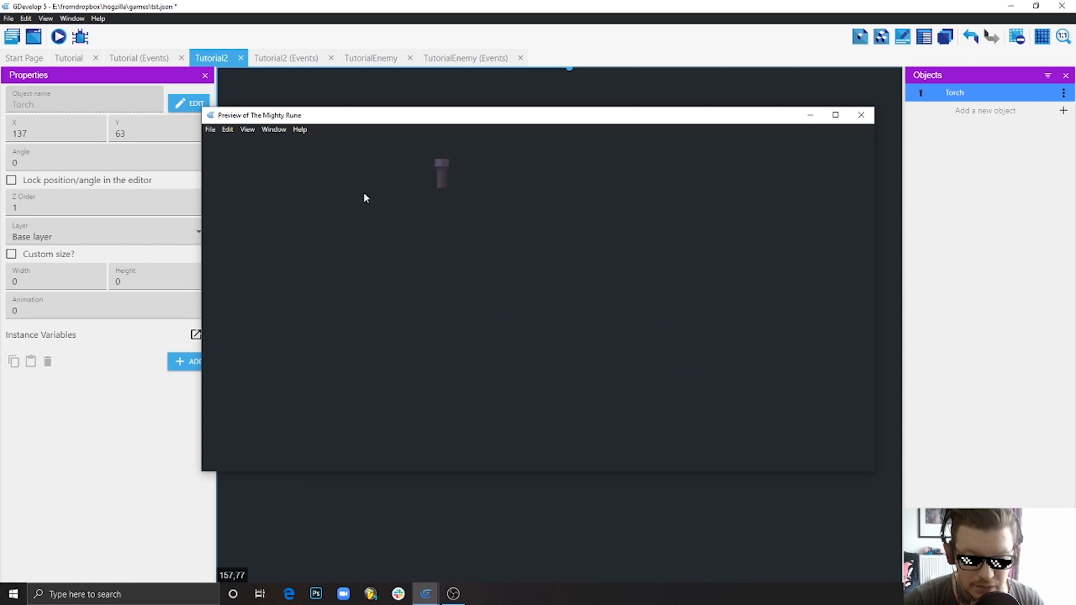
click(862, 115)
Step: Reposition the Torch instance at about X 121, Y 61 in the scene
click(542, 370)
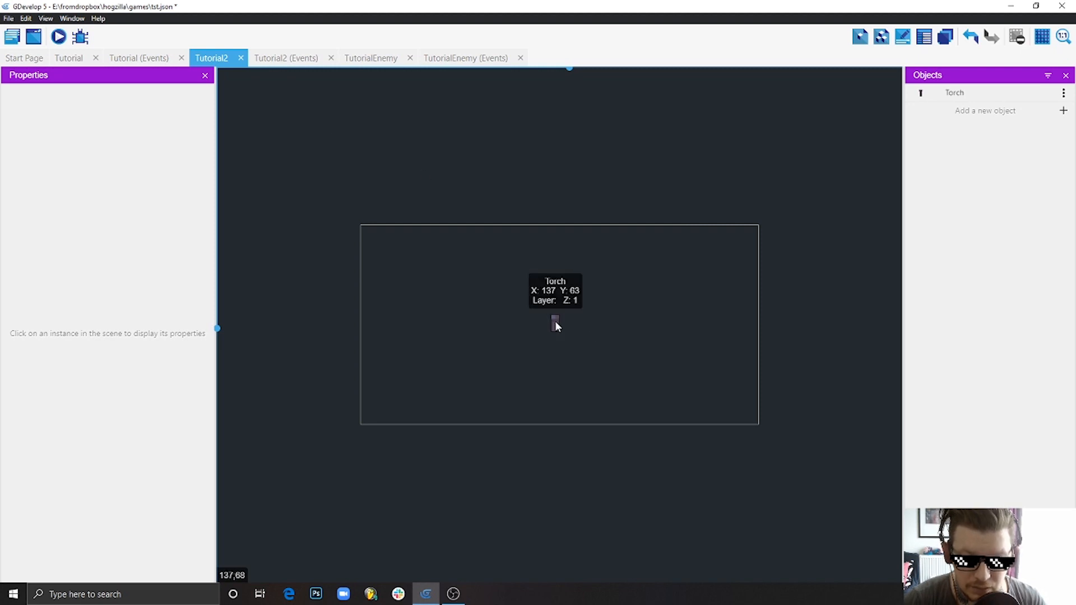
drag(554, 322, 530, 319)
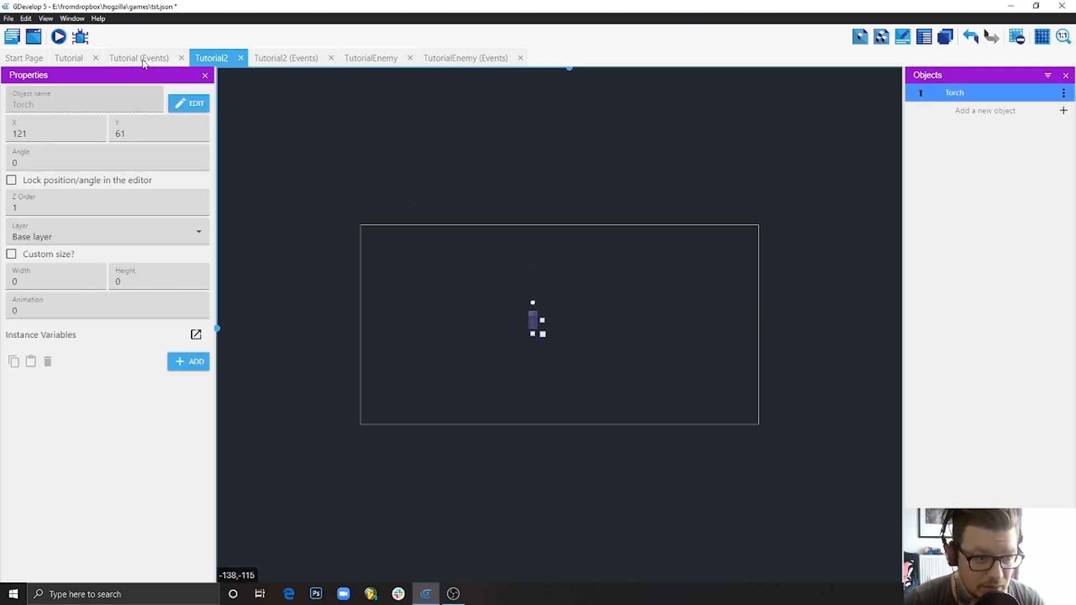
Step: Preview the torch effect in the Tutorial scene as a reference, and return to the Tutorial2 scene
click(70, 58)
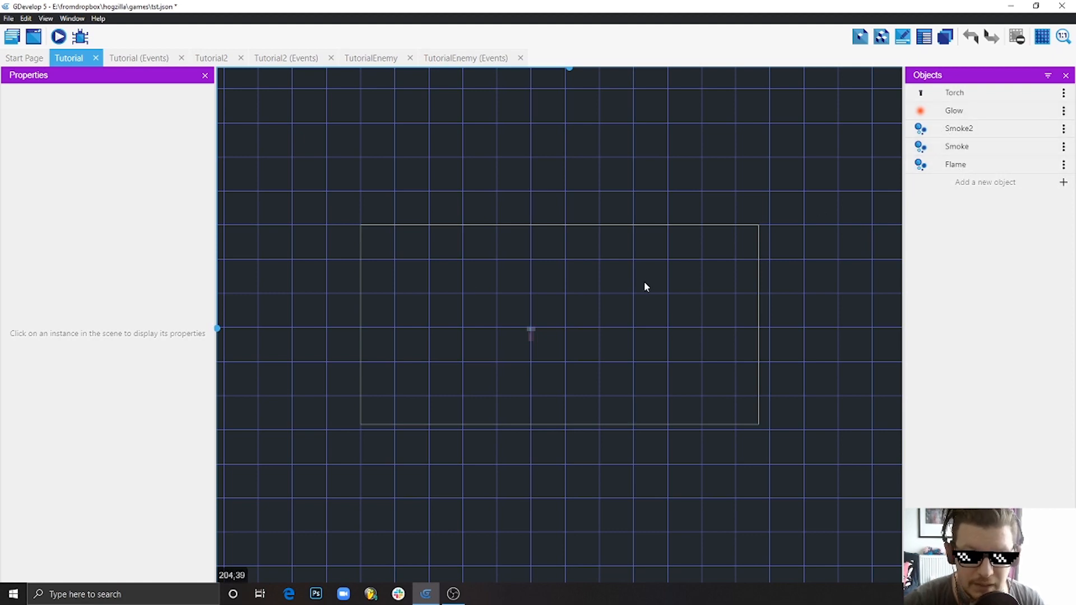
click(59, 37)
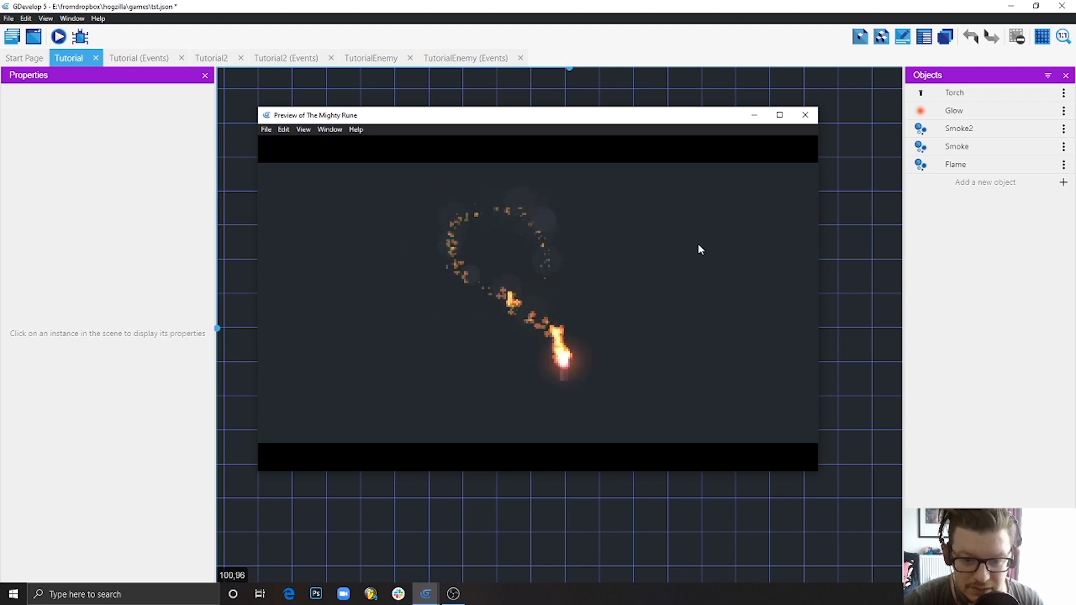
click(805, 115)
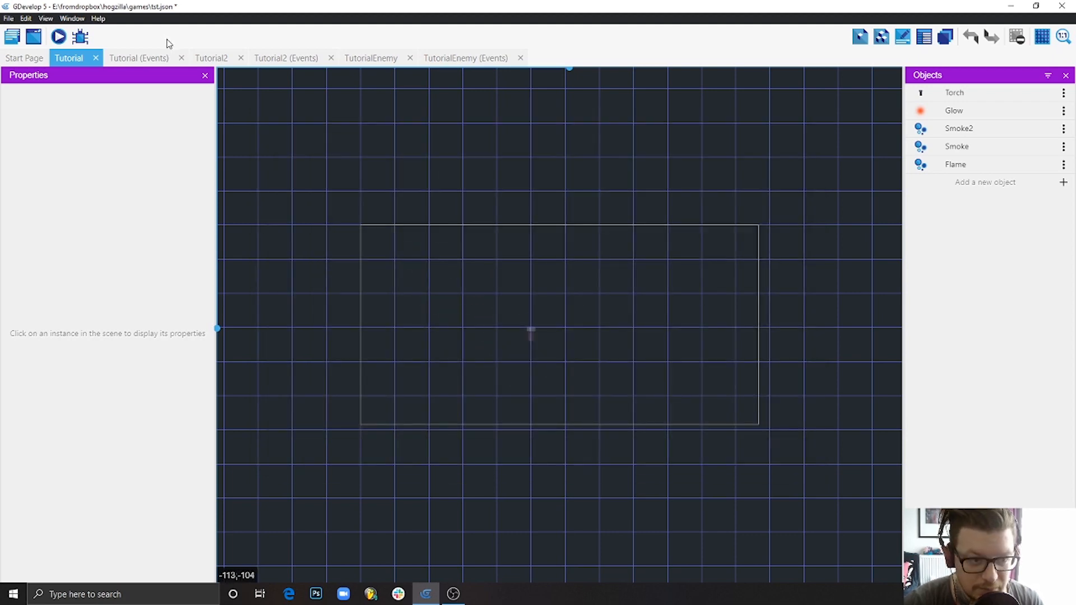
click(211, 58)
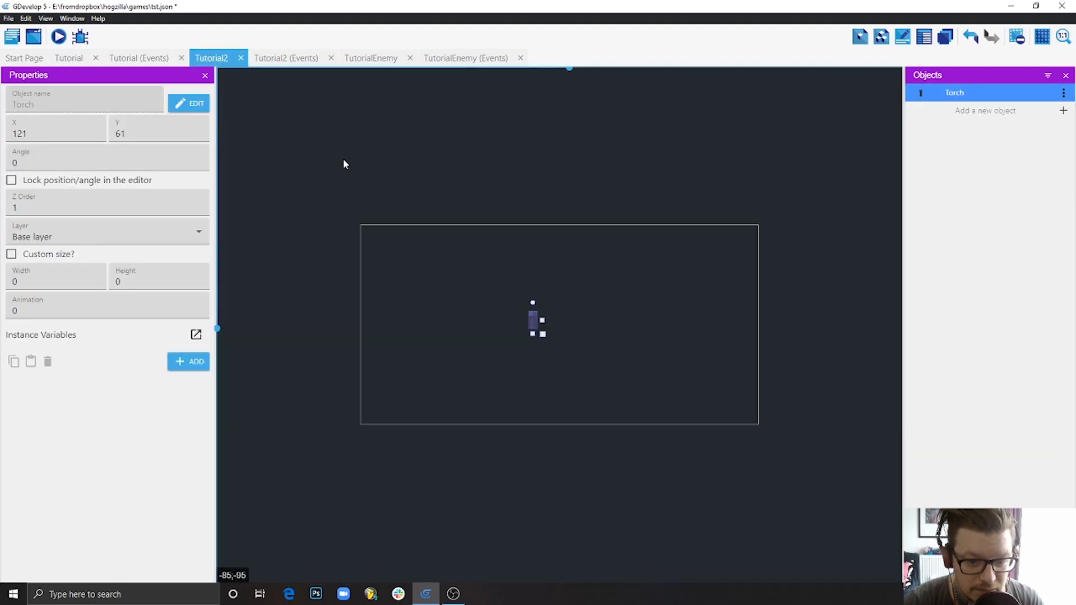
Step: Reposition the Torch instance near the centre of the Tutorial2 scene and deselect it
click(680, 179)
drag(537, 324, 582, 344)
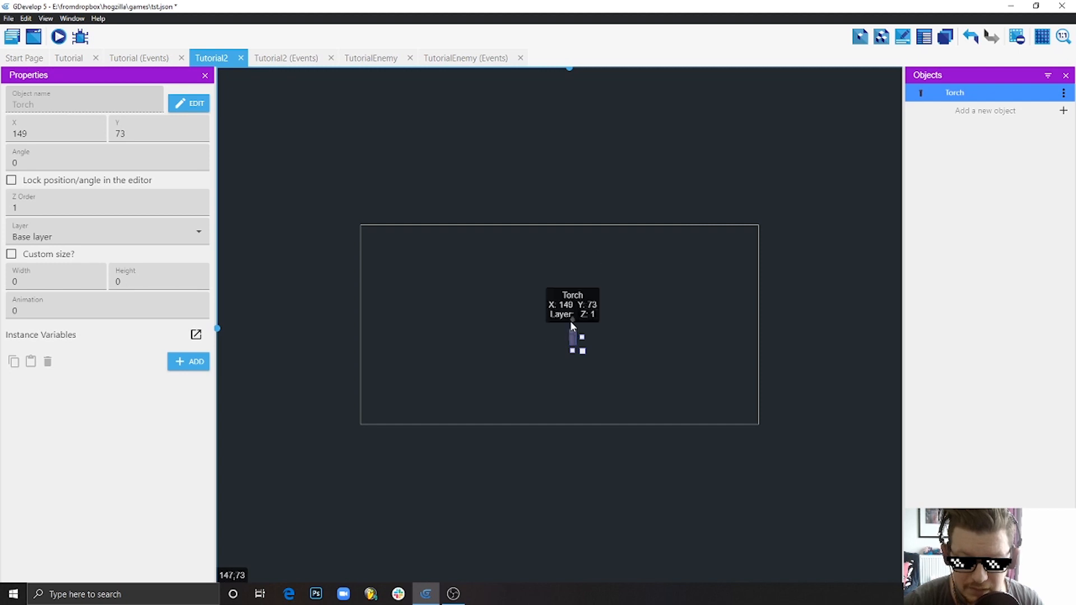
click(300, 352)
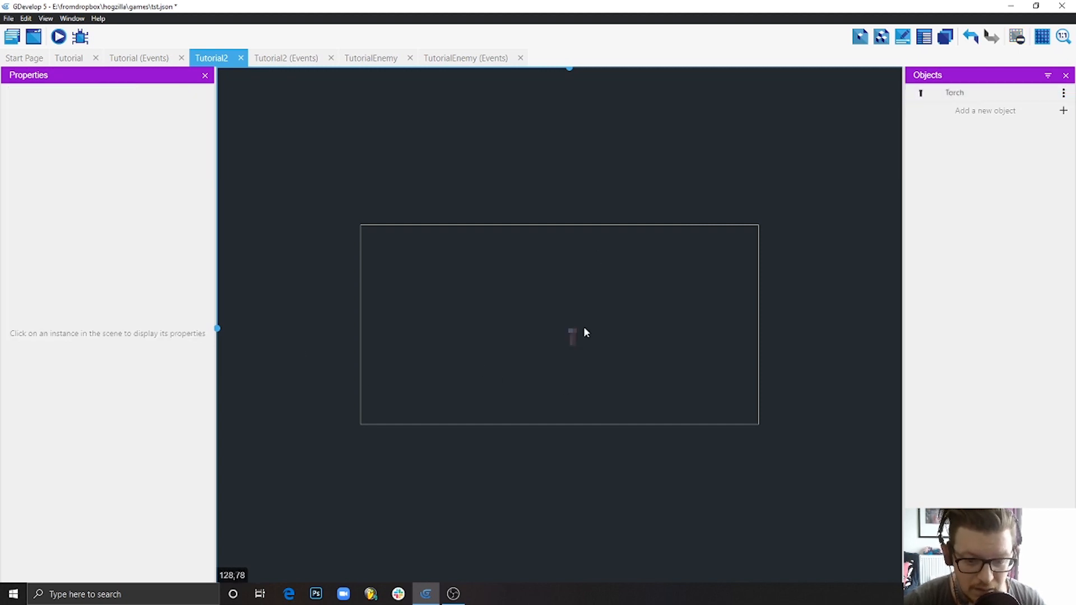
drag(579, 331, 561, 310)
click(476, 450)
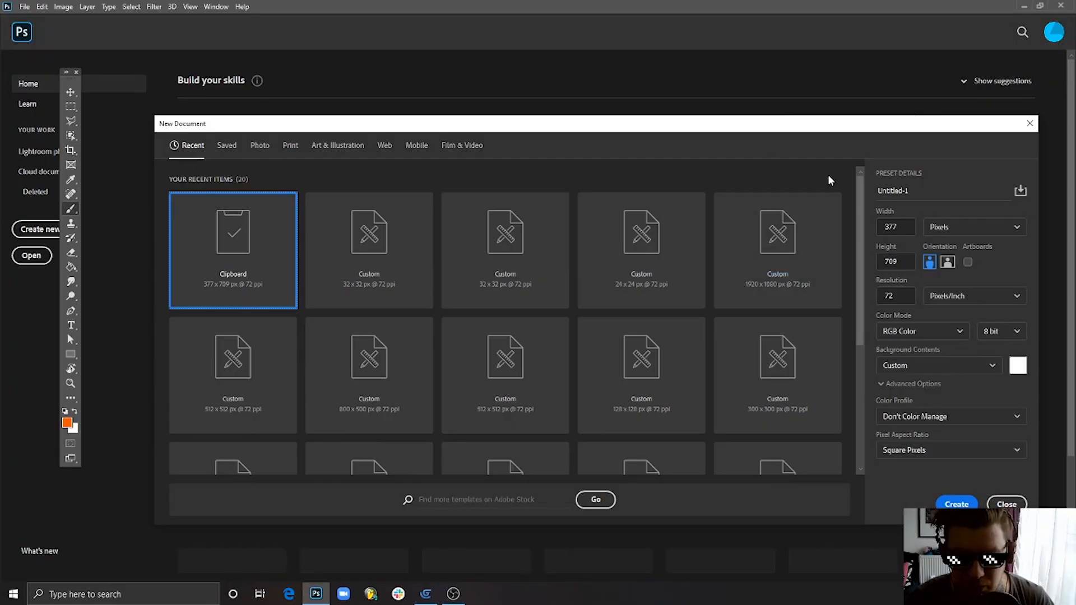
Step: In Photoshop, create a new 32 x 32 pixel document with a black background
click(892, 227)
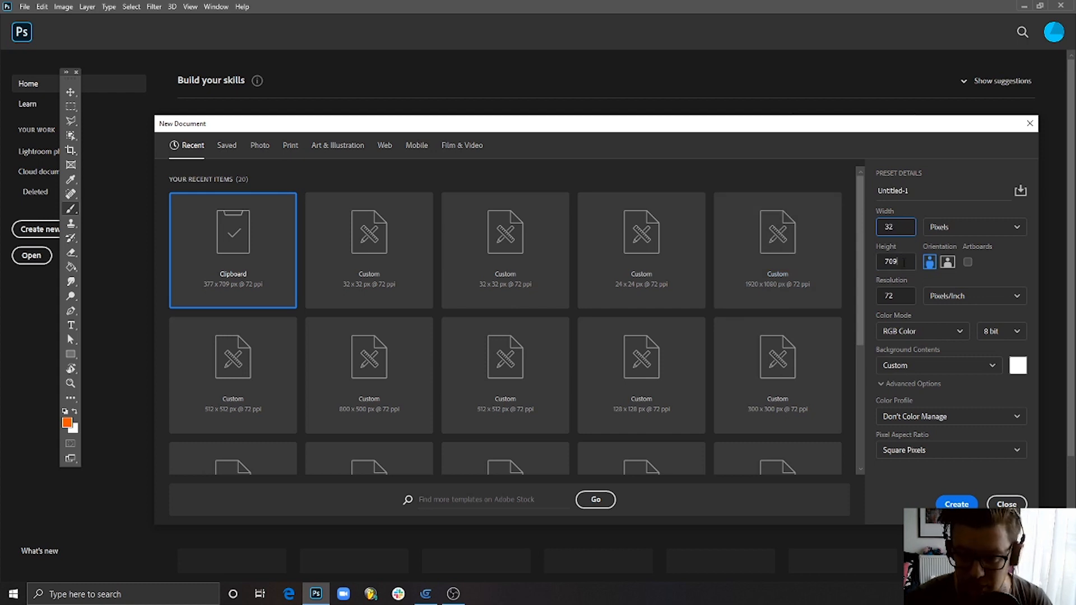
click(896, 262)
text(32)
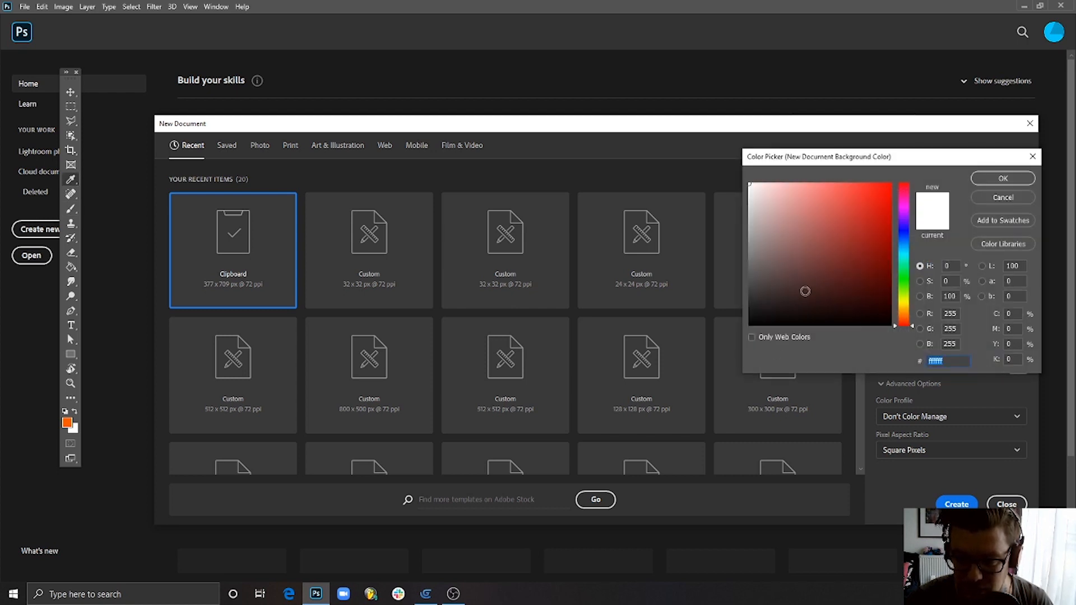
drag(805, 288, 790, 340)
click(1003, 179)
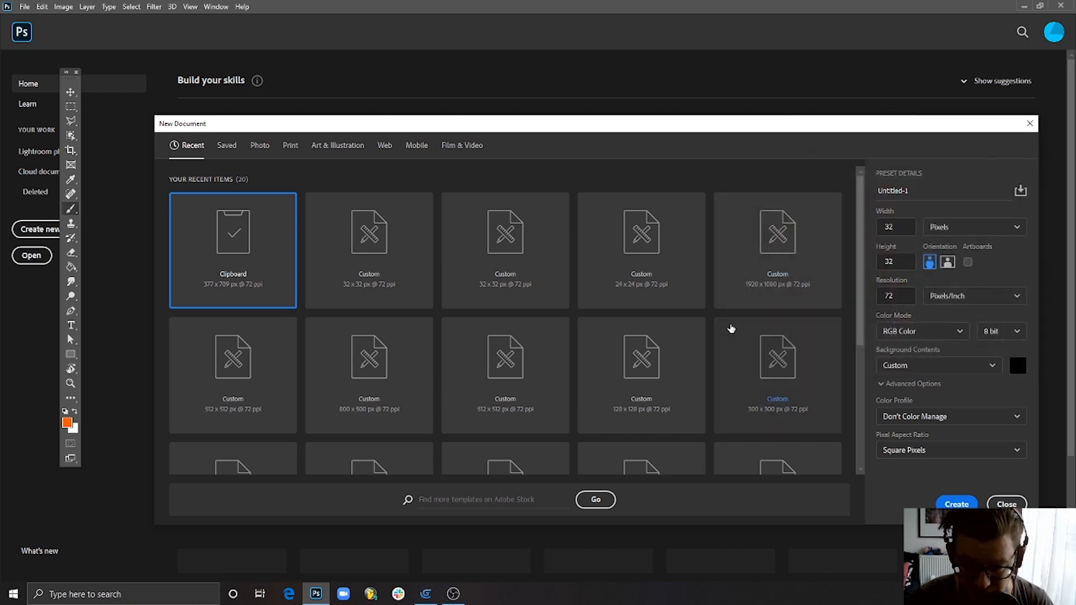
key(Return)
Step: Add a new empty layer and set the Brush tool to a Soft Round brush of 22 px
alt+scroll(498, 323, up, 10)
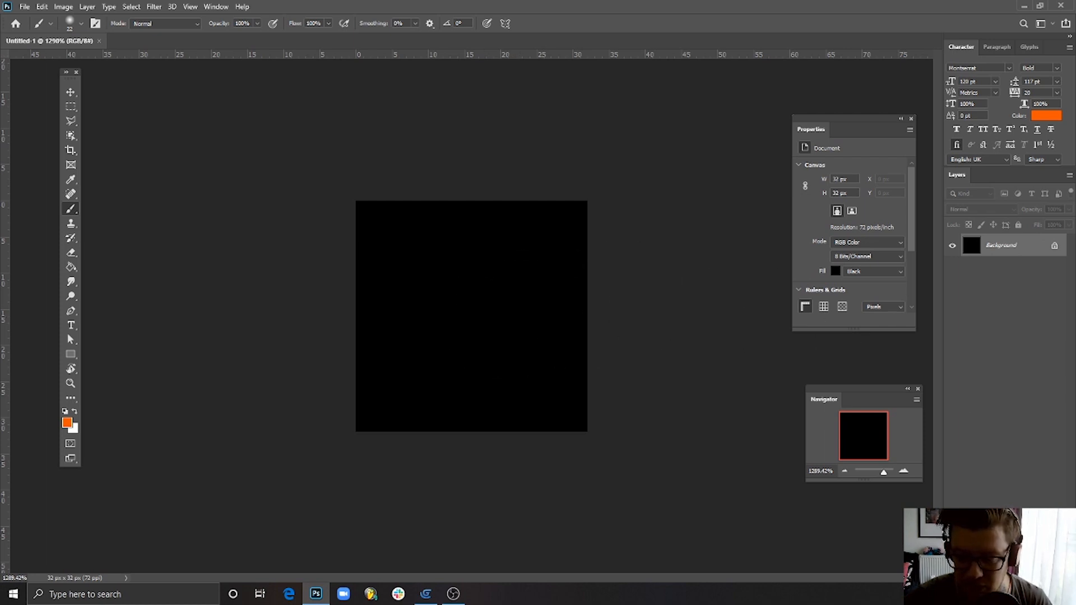
key(ctrl+shift+alt+n)
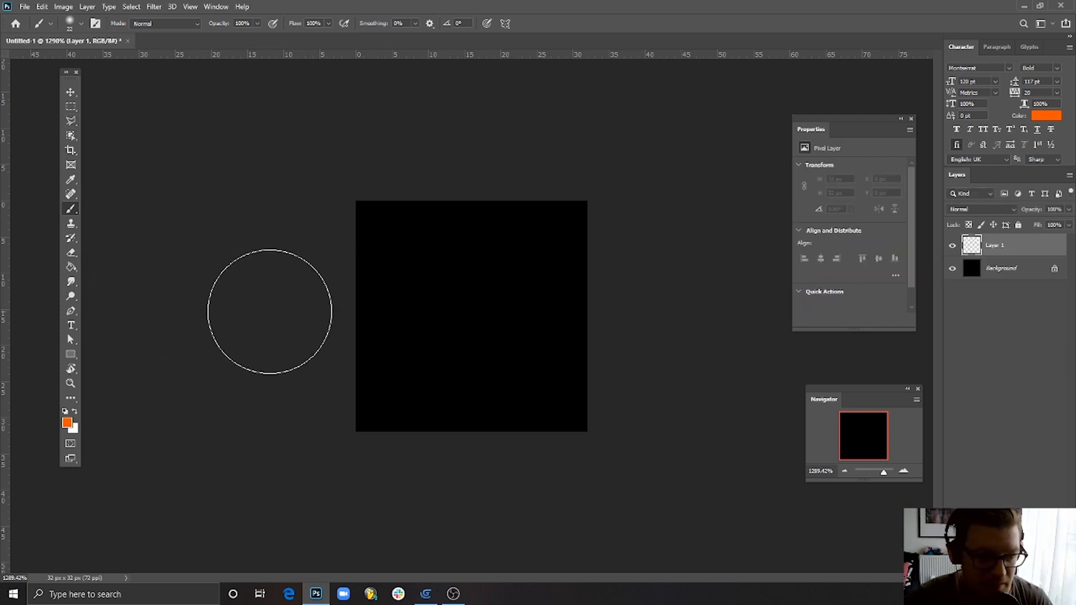
right_click(68, 210)
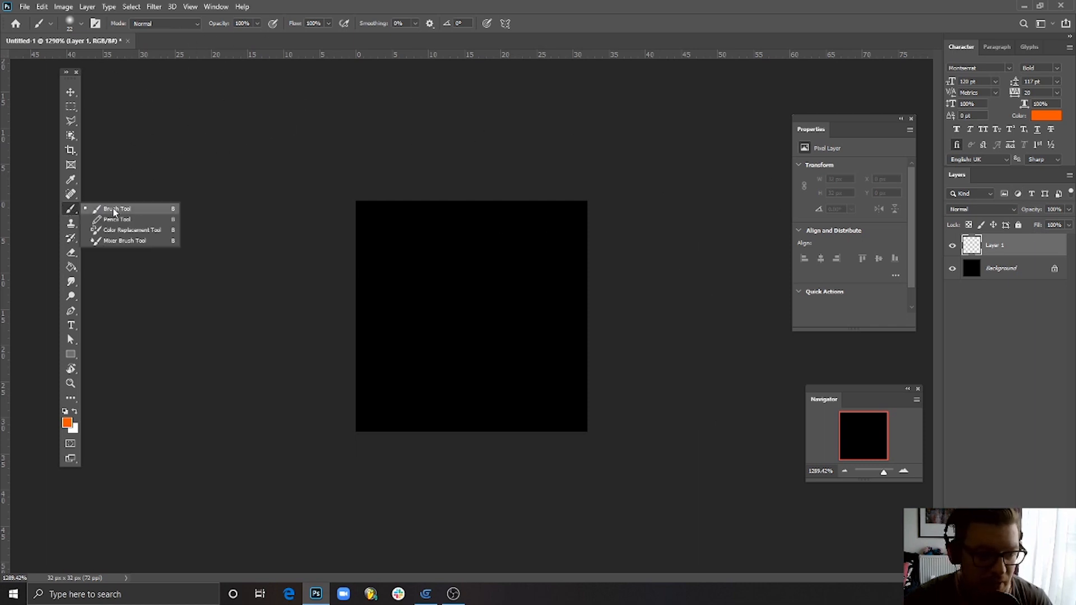
click(114, 211)
click(70, 23)
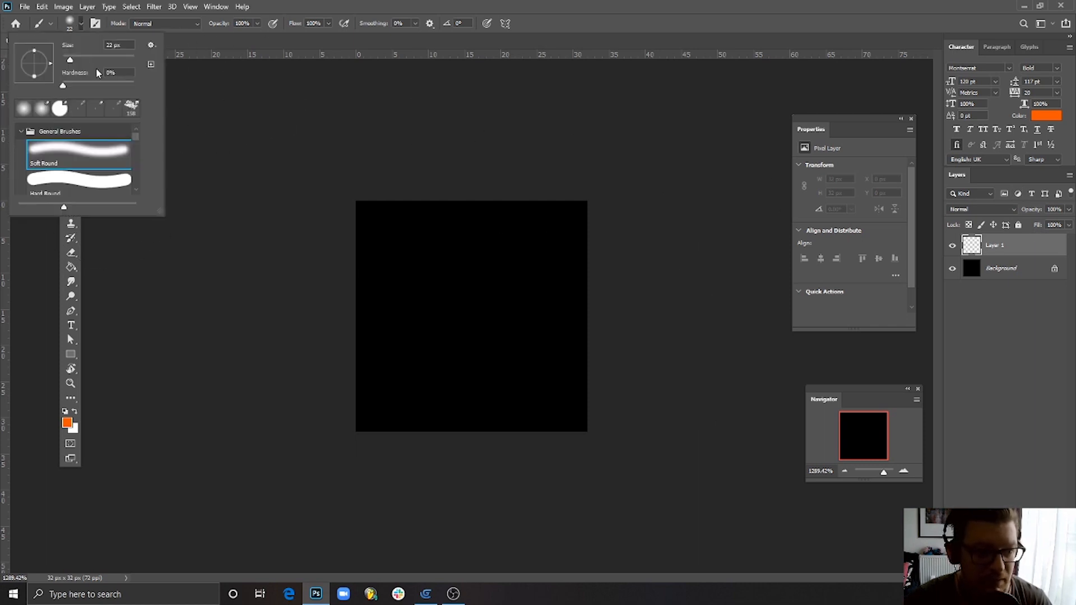
drag(135, 96, 50, 80)
key(shift+Tab)
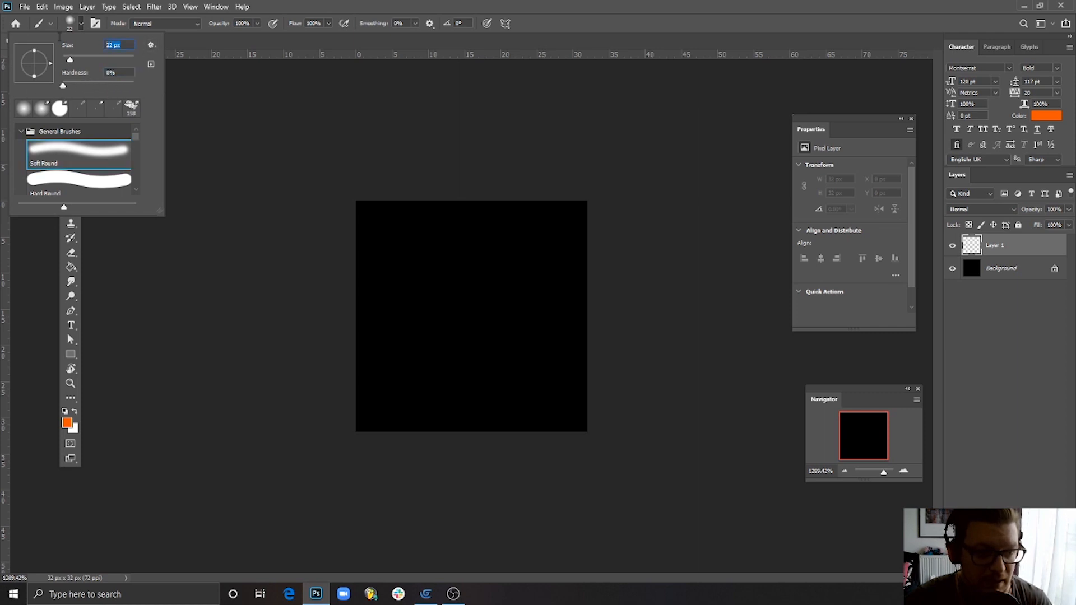
text(22)
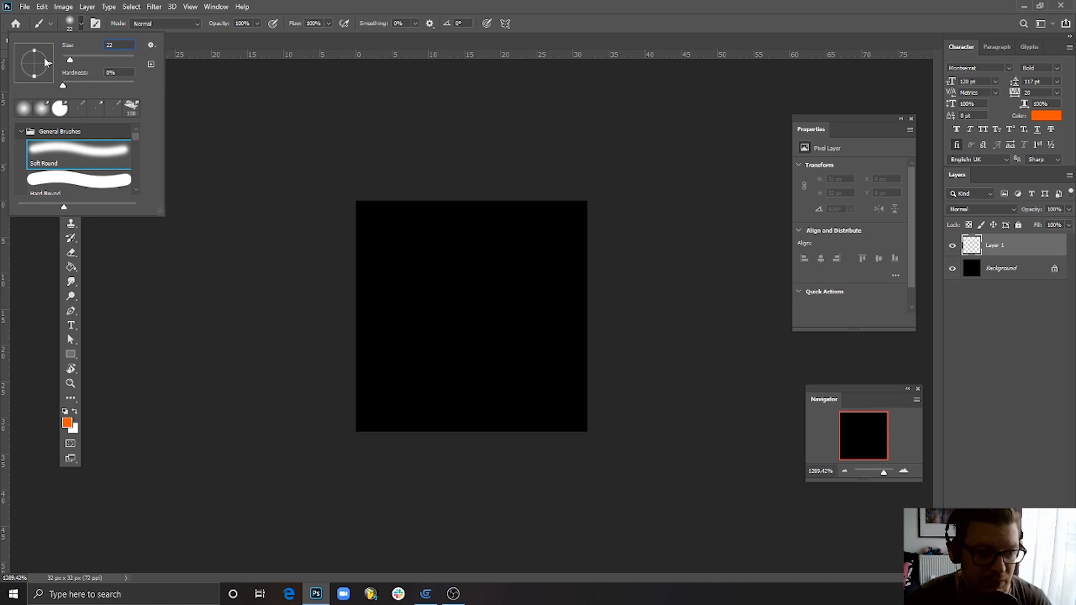
key(Return)
Step: Paint a single soft orange dab in colour #ff5400 at the centre of the new layer
click(67, 422)
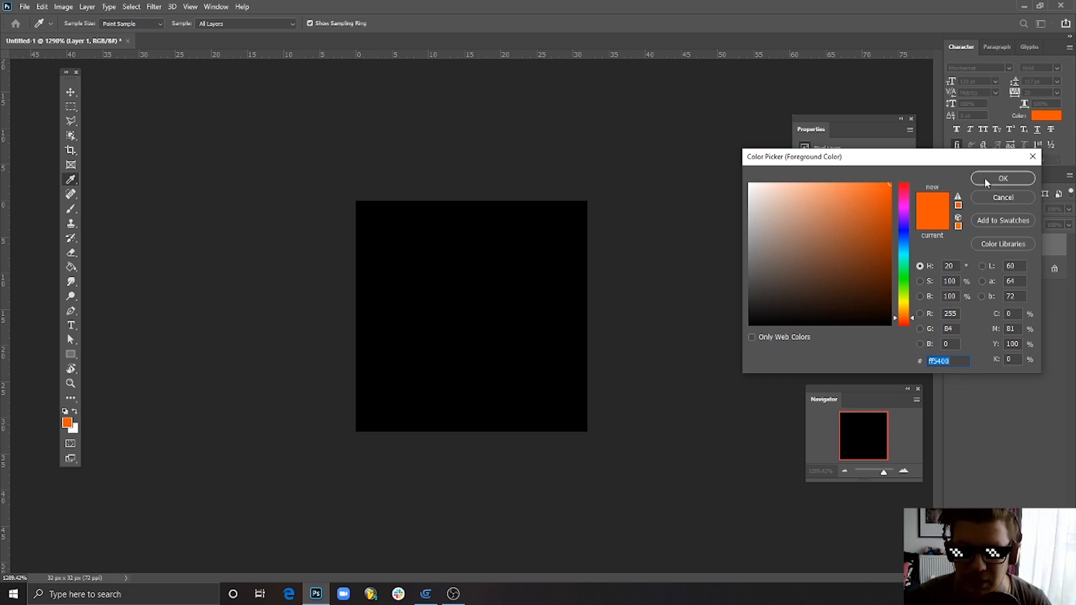
drag(886, 189, 899, 168)
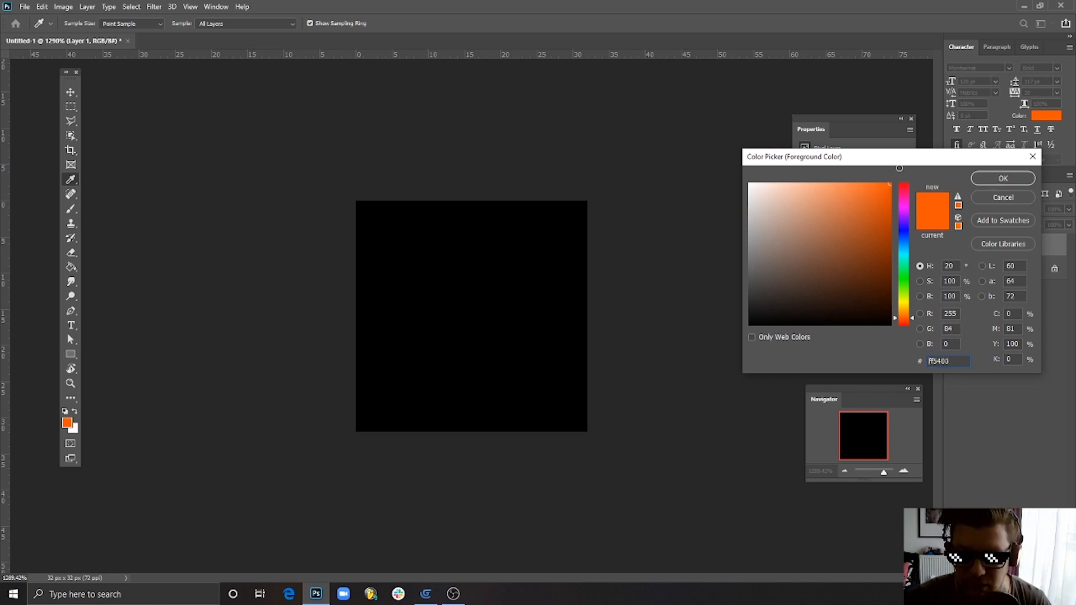
click(1032, 178)
key(b)
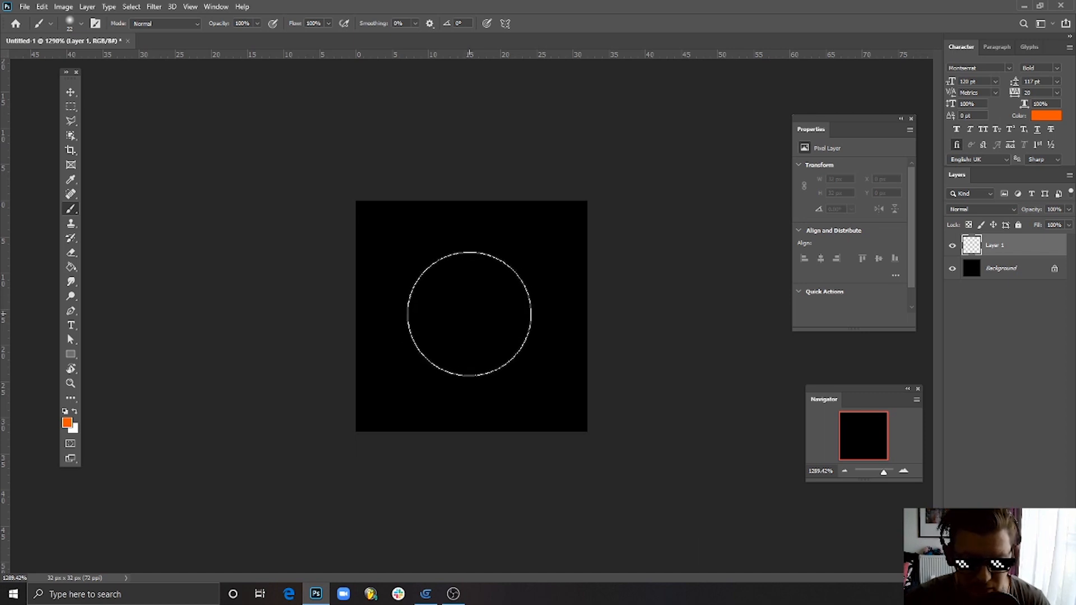
click(469, 314)
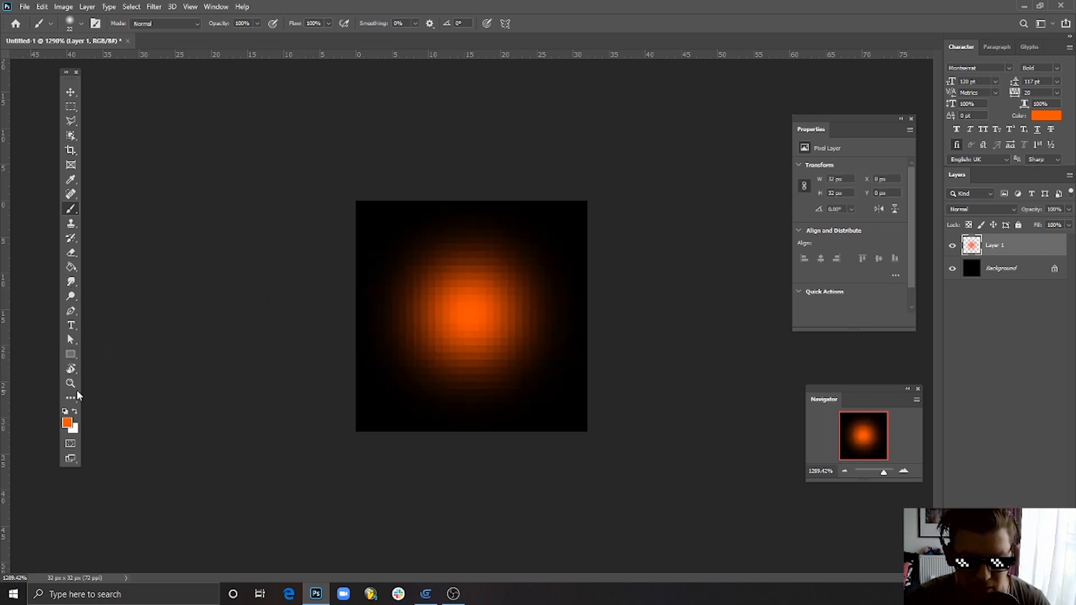
click(71, 92)
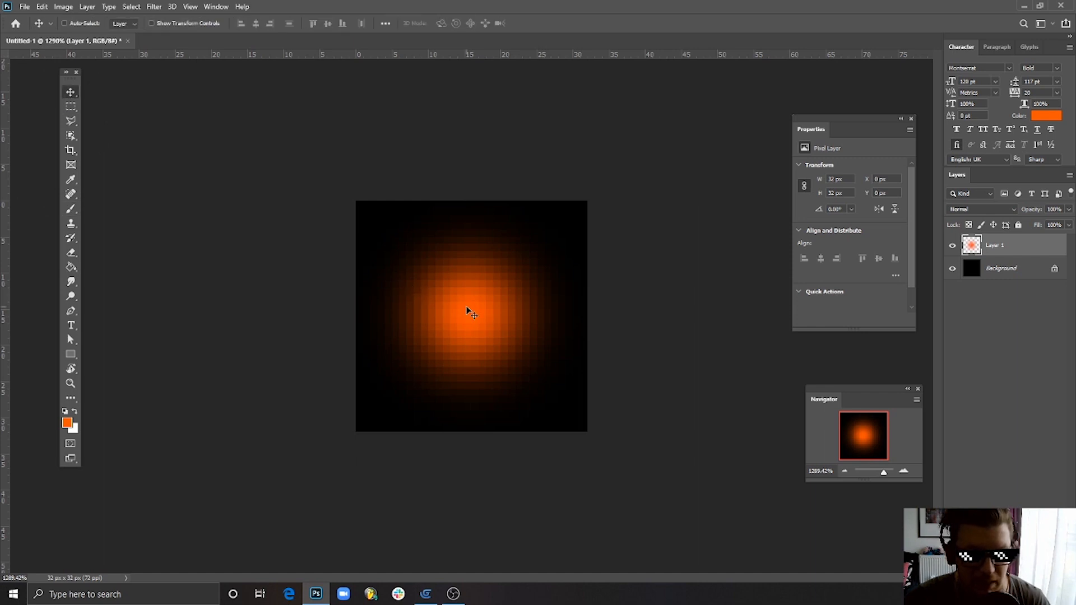
drag(472, 321, 473, 329)
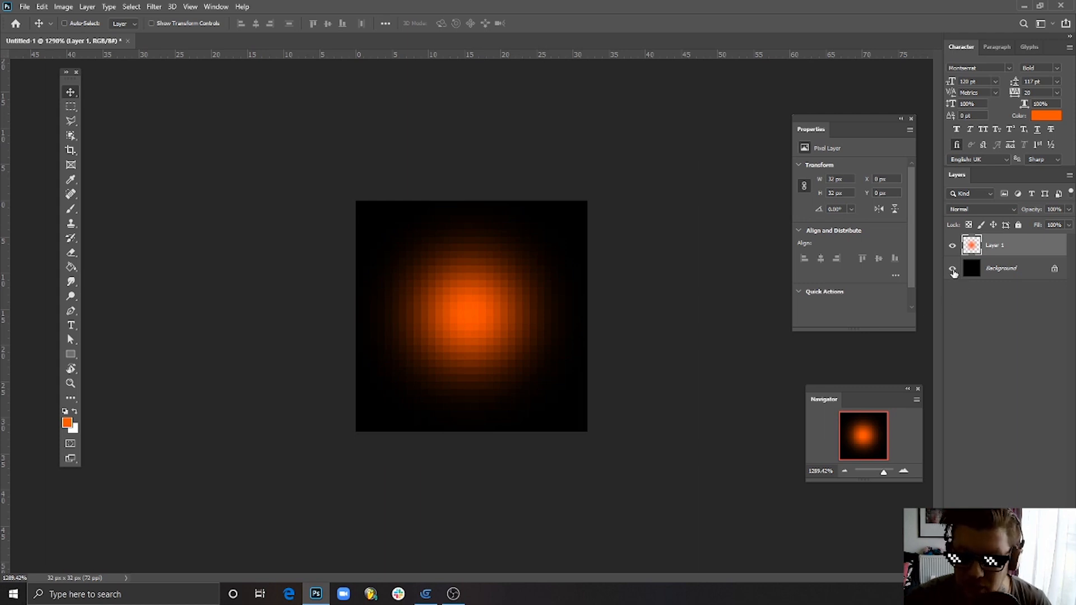
Step: Hide the black Background layer and set up a Save for Web export in PNG-24 format
click(952, 272)
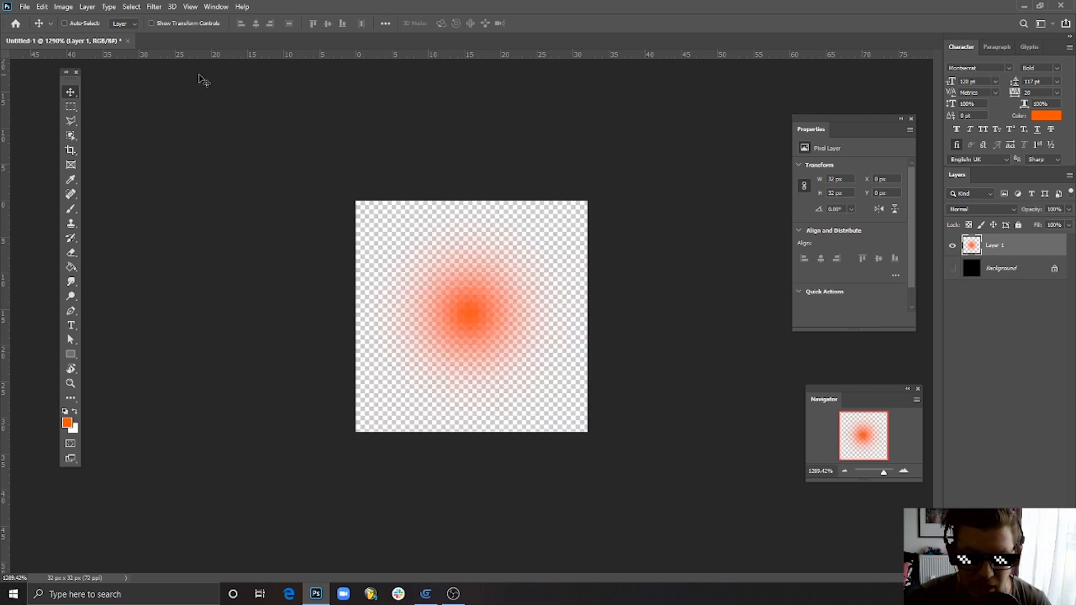
click(25, 8)
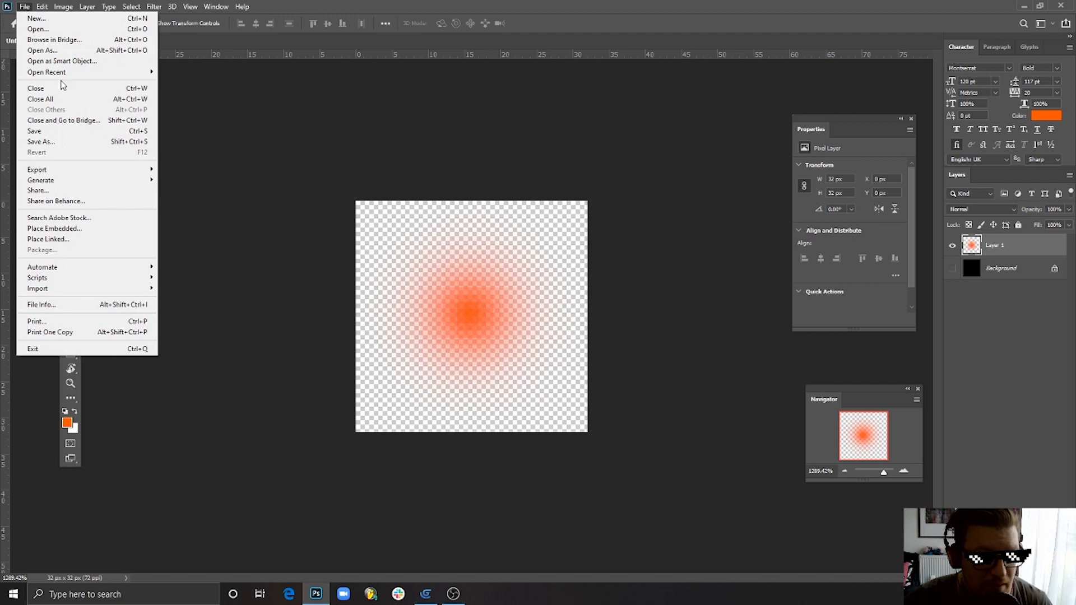
mouse_move(119, 170)
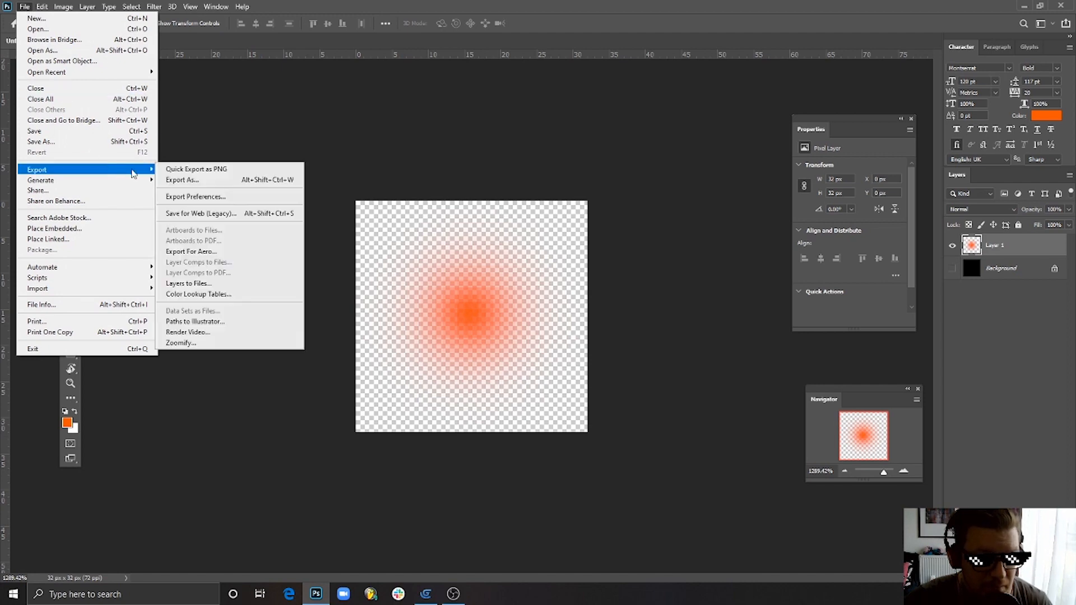
click(239, 218)
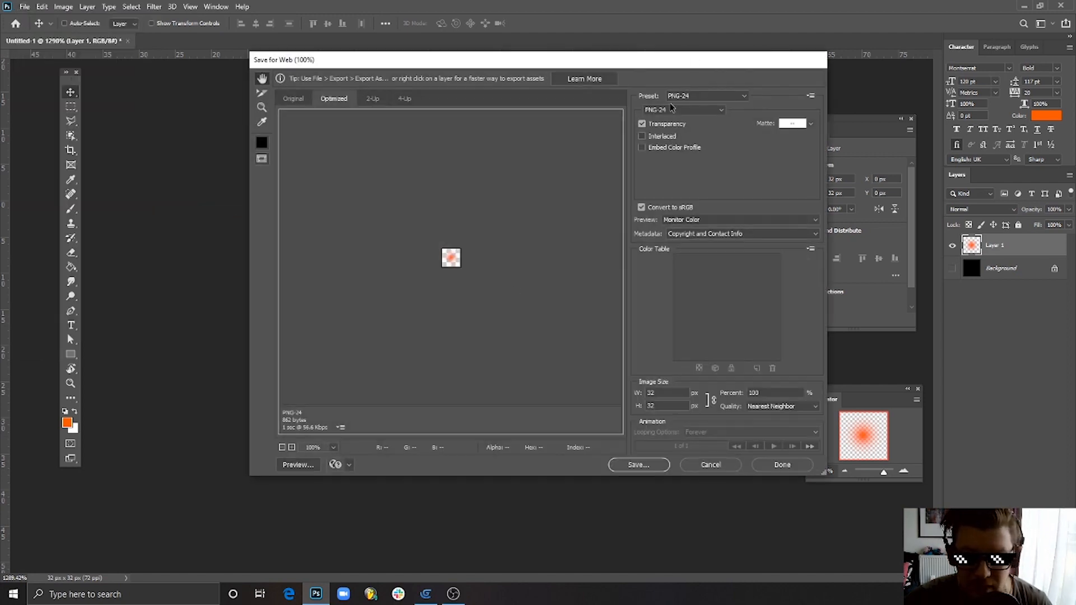
click(672, 110)
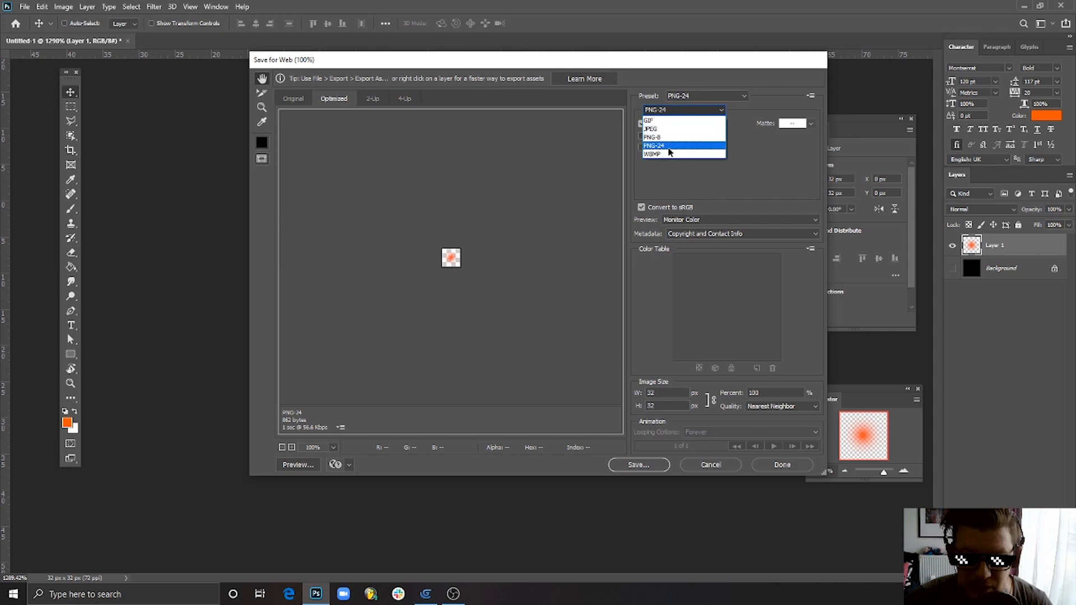
click(664, 146)
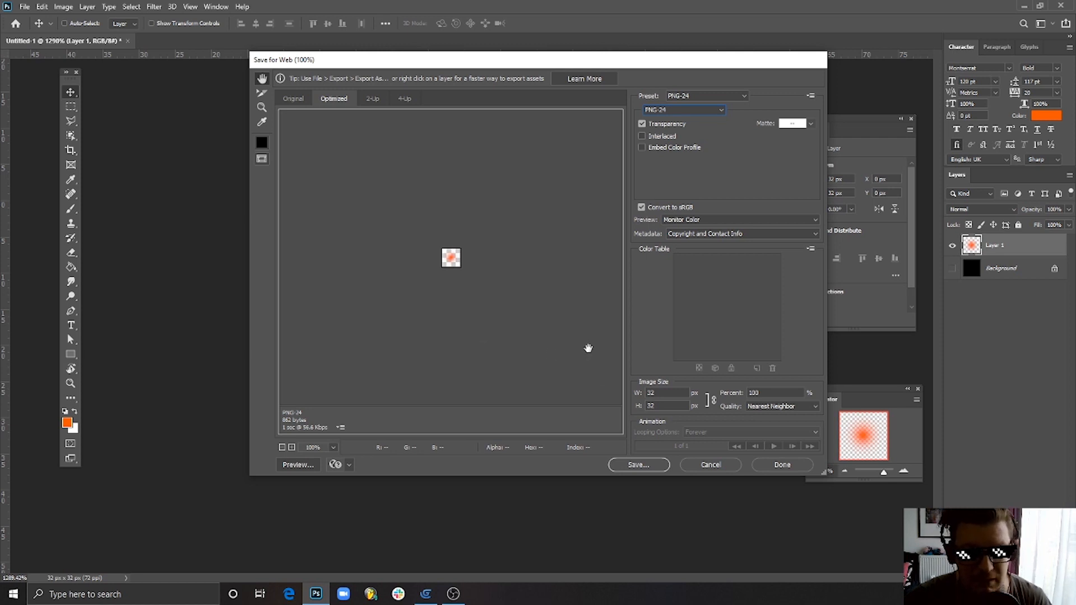
Step: Save the exported glow image to the Desktop under the name FireGlow
click(646, 467)
drag(402, 276, 352, 276)
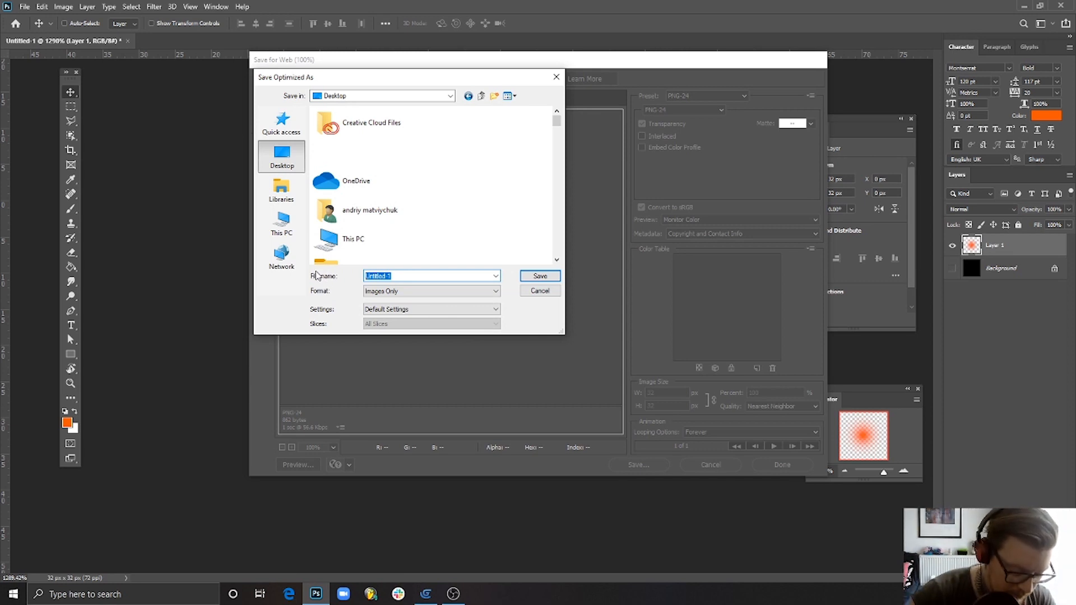
text(Fi)
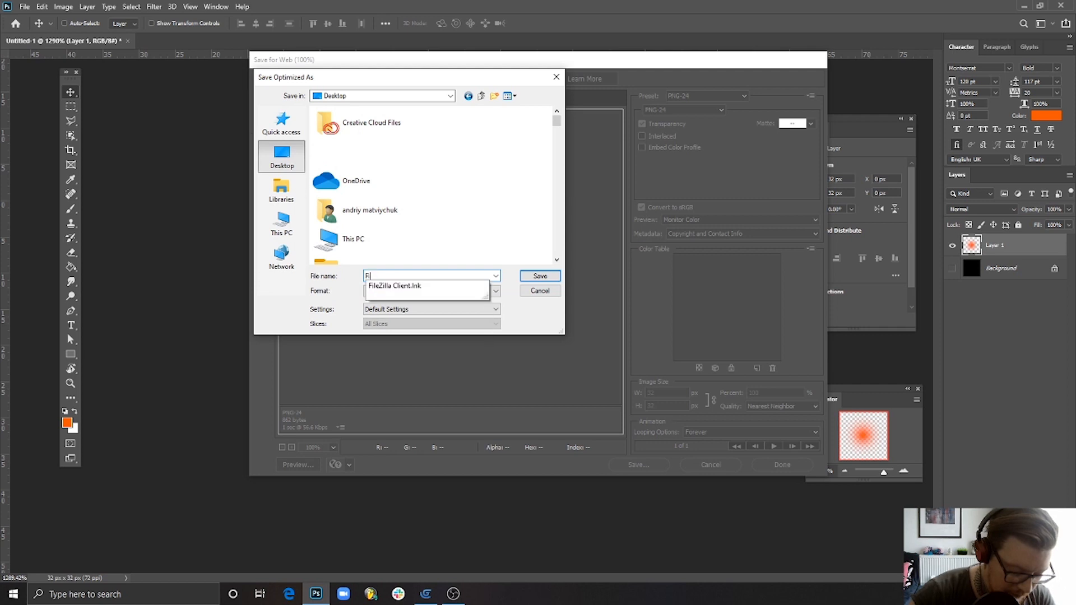
text(reGlow)
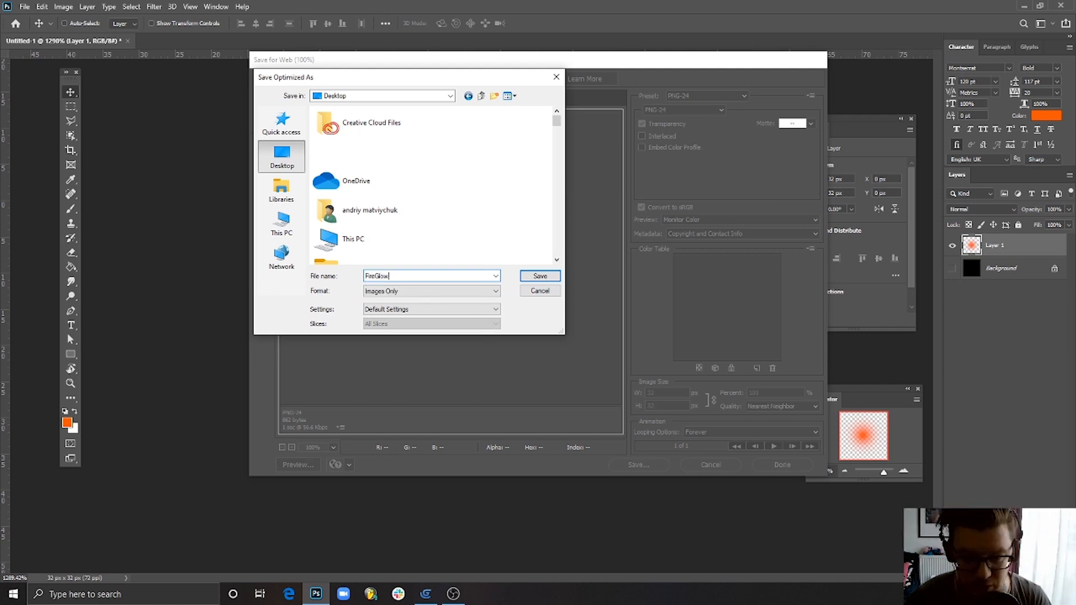
key(Return)
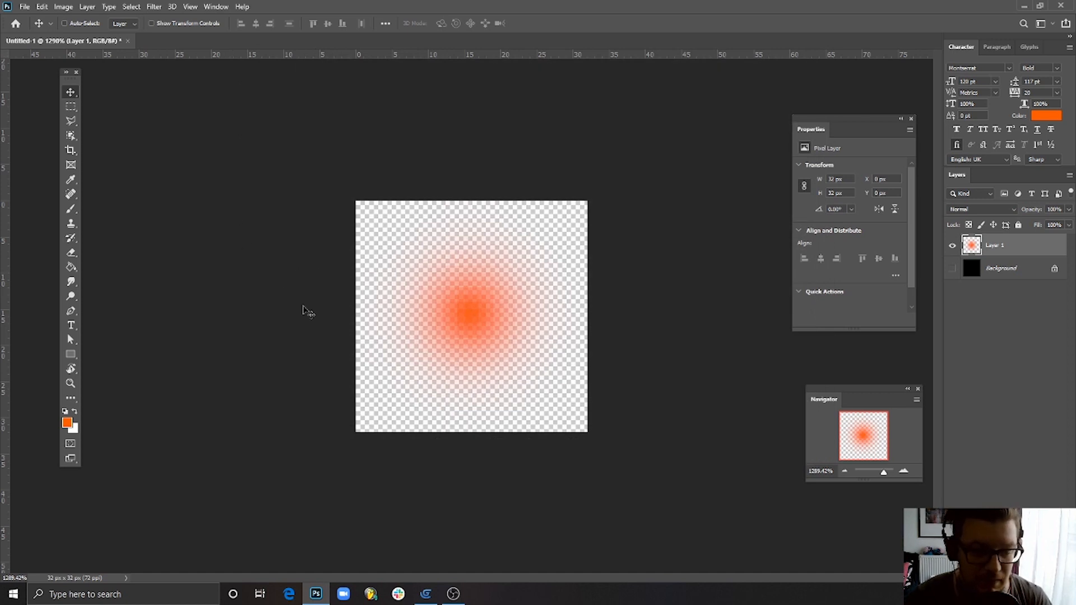
Step: Switch back to GDevelop and add a new Sprite object named FireGlow to the Tutorial2 scene
click(426, 594)
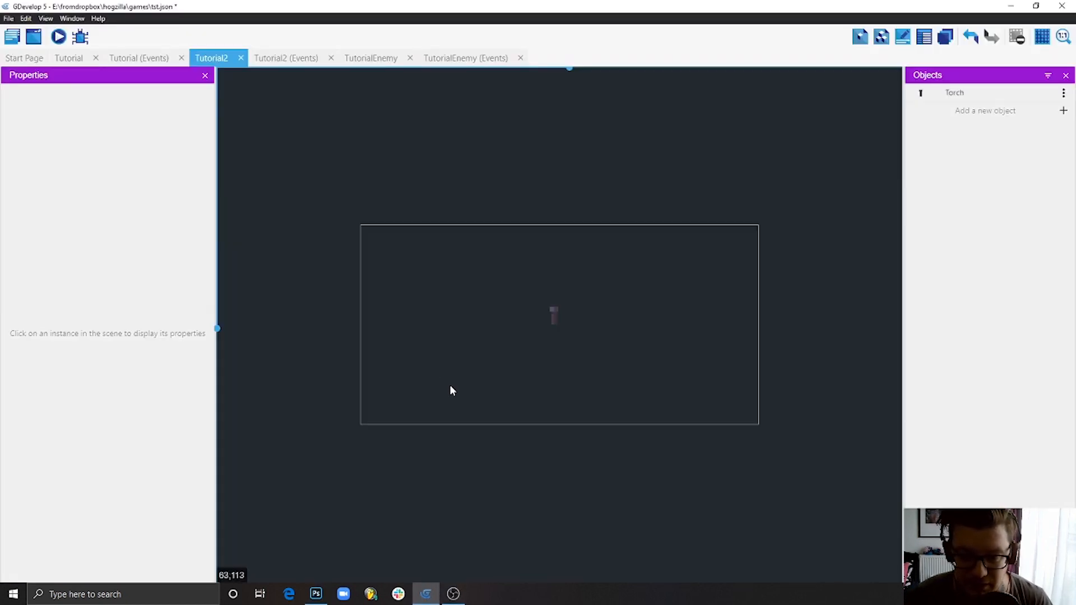
click(996, 111)
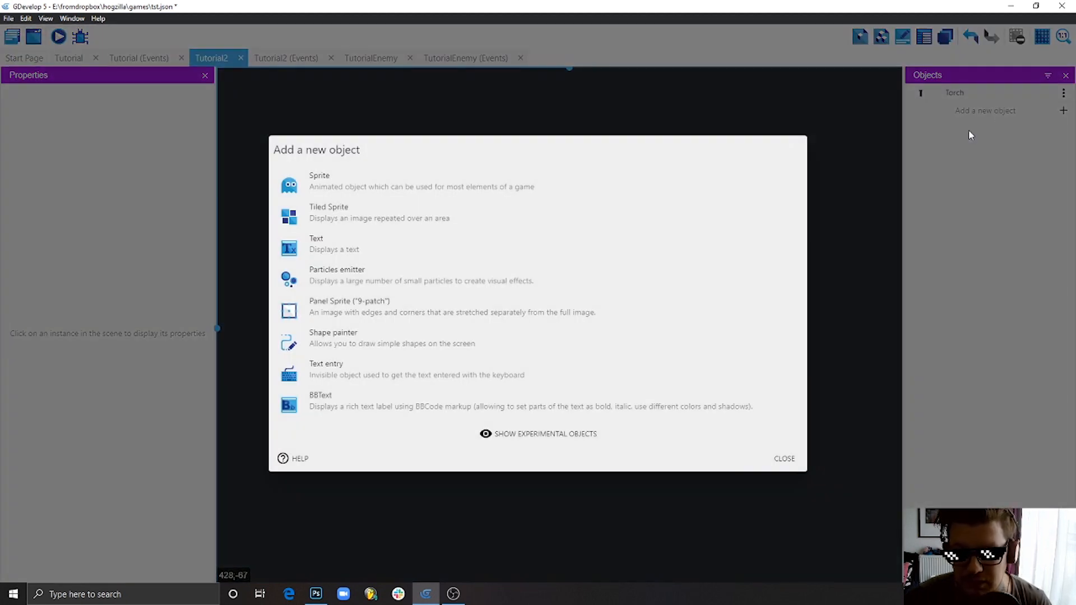
click(364, 182)
double_click(490, 285)
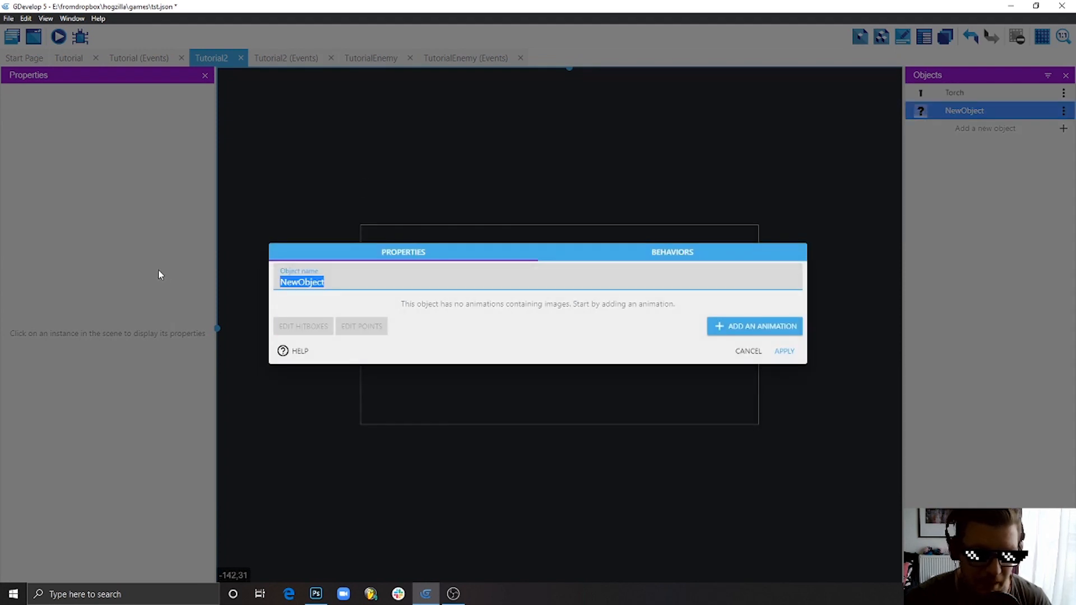
text(FireGlow)
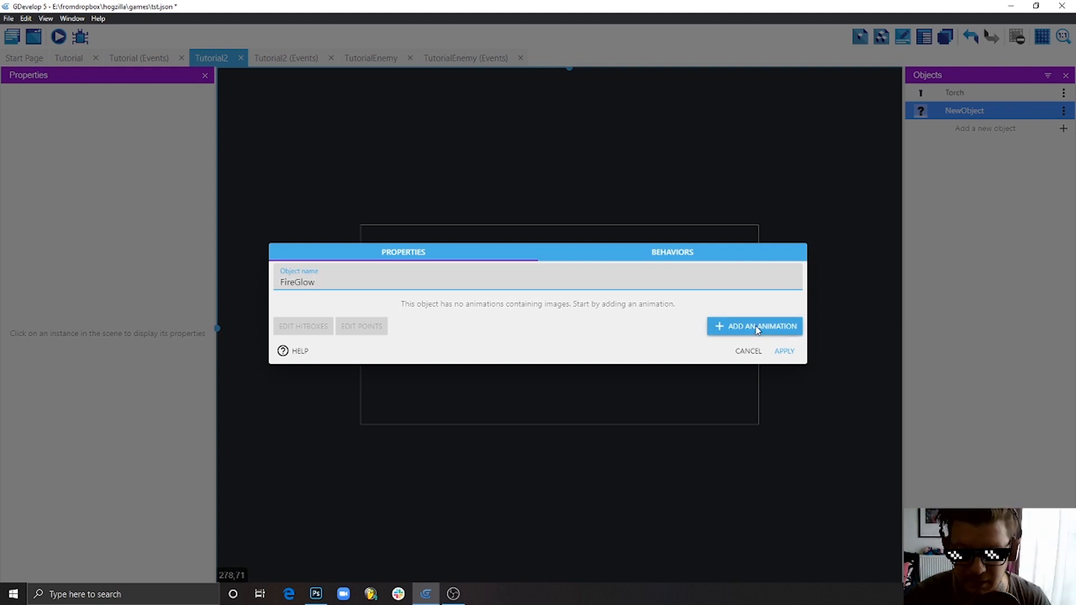
Step: Add an animation to the FireGlow object using the FireGlow image from the Desktop
click(734, 330)
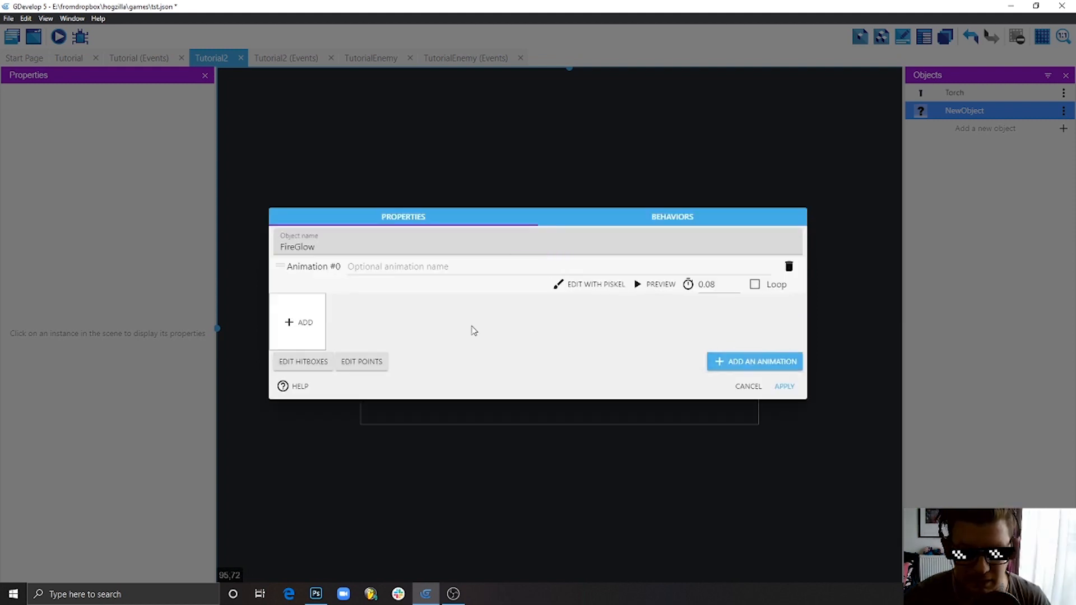
click(304, 329)
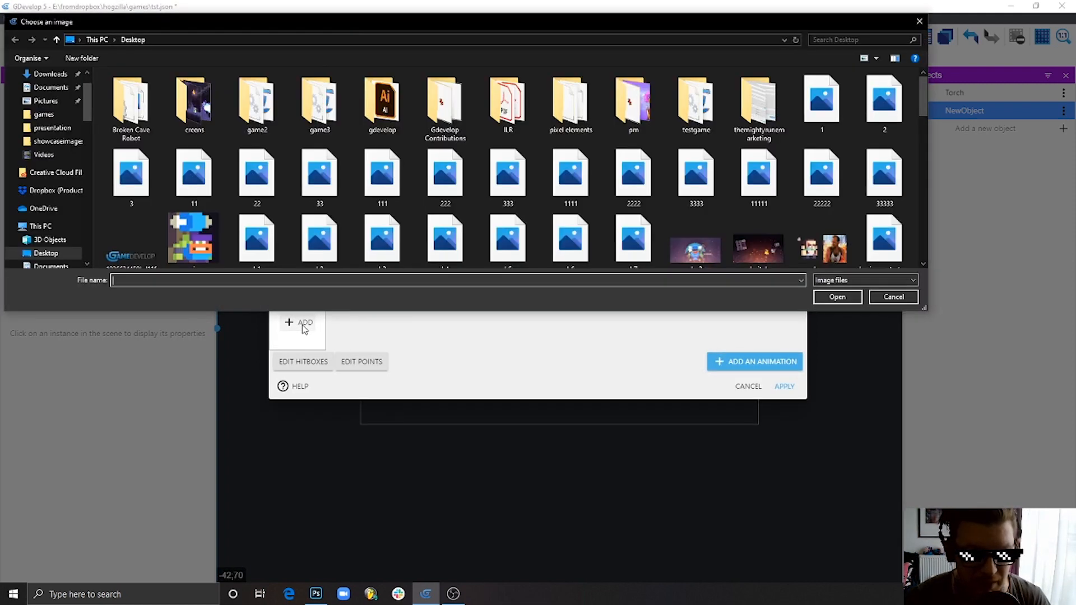
click(328, 229)
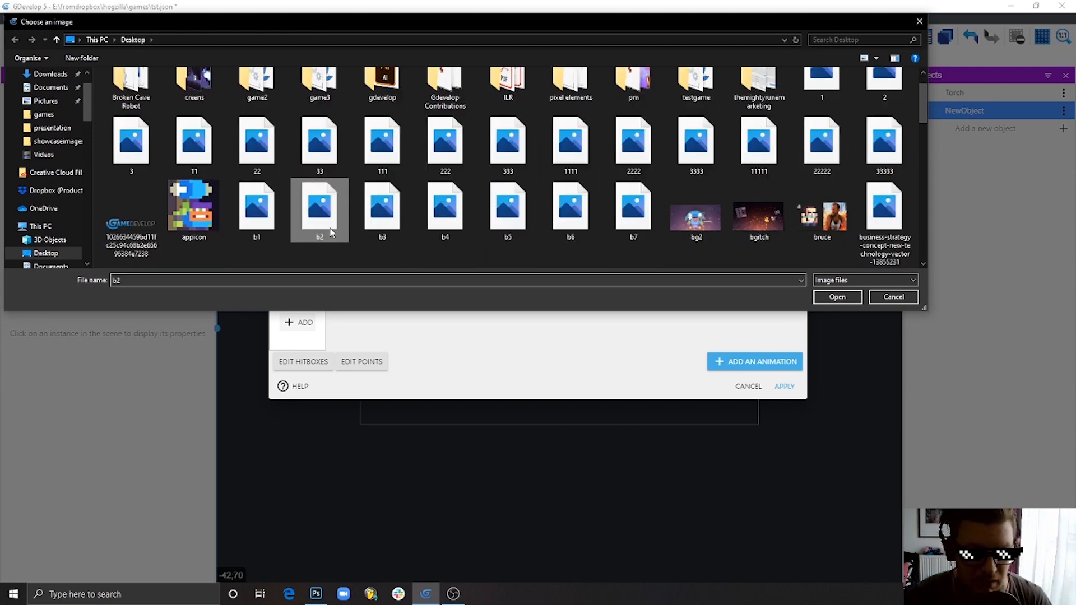
key(f)
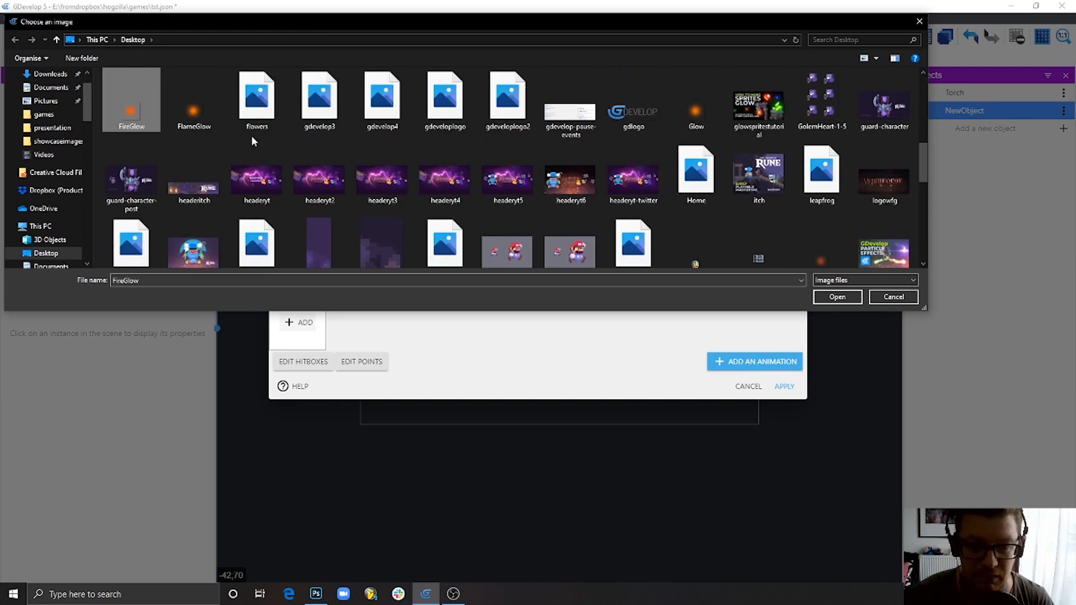
double_click(133, 112)
click(622, 299)
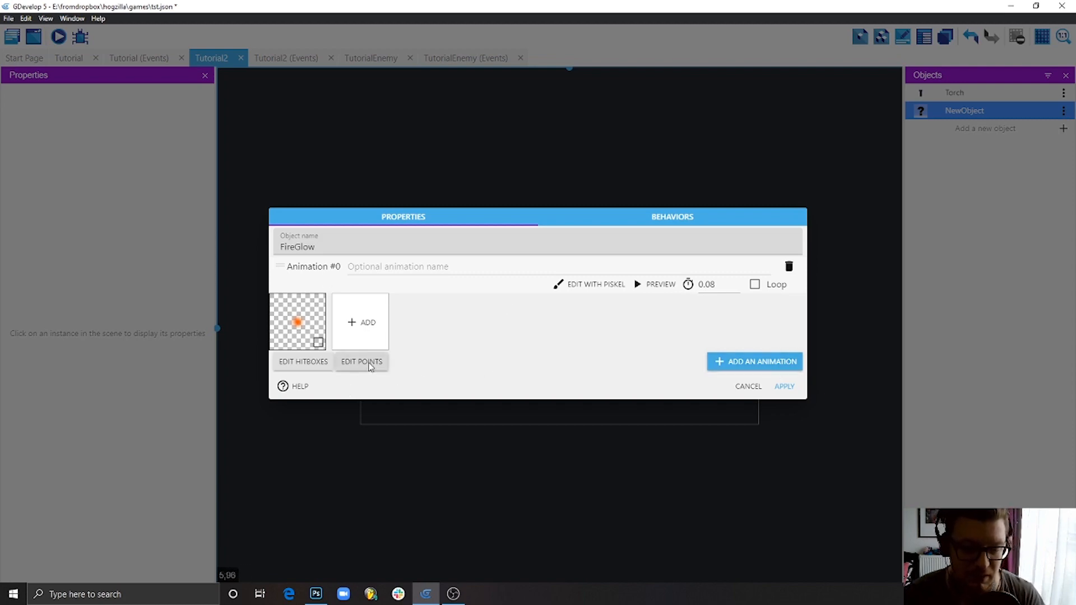
Step: Set the FireGlow sprite's Origin point to X 16 and Y 16, and apply the object changes
click(370, 363)
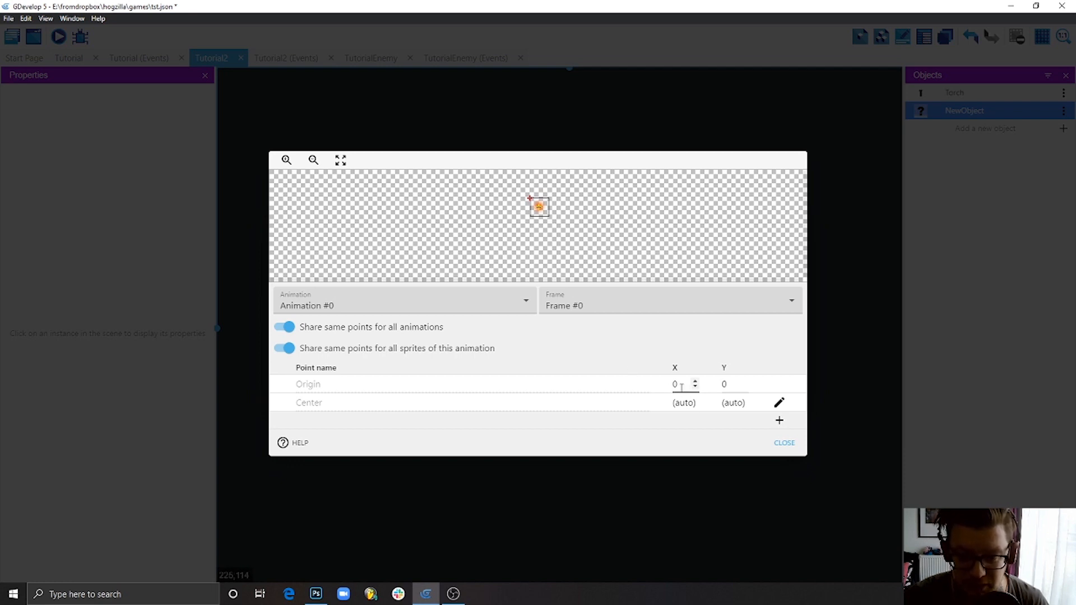
drag(681, 386, 642, 381)
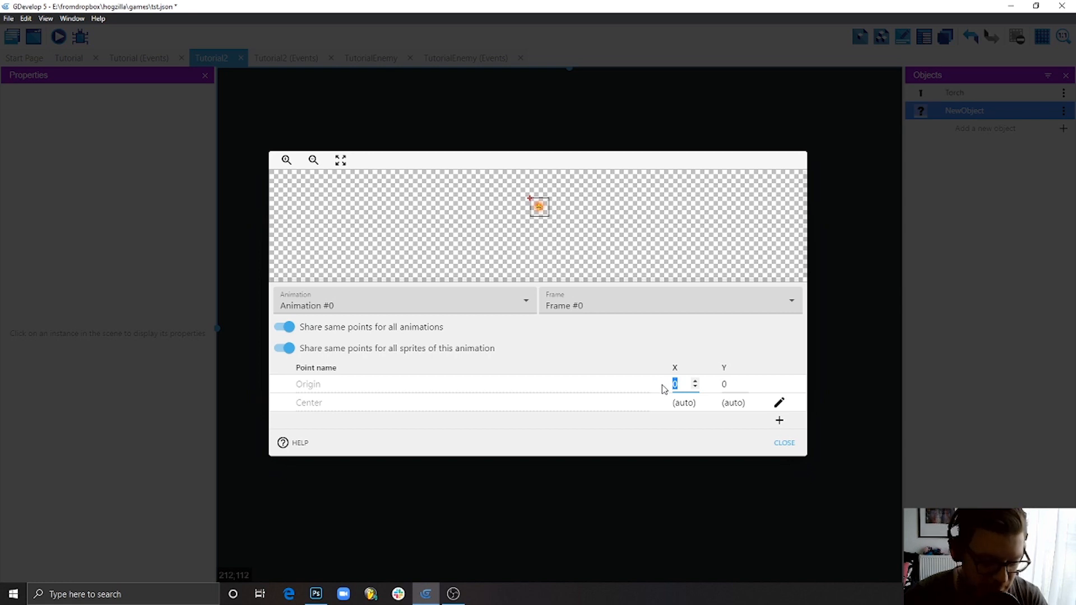
click(727, 385)
text(16)
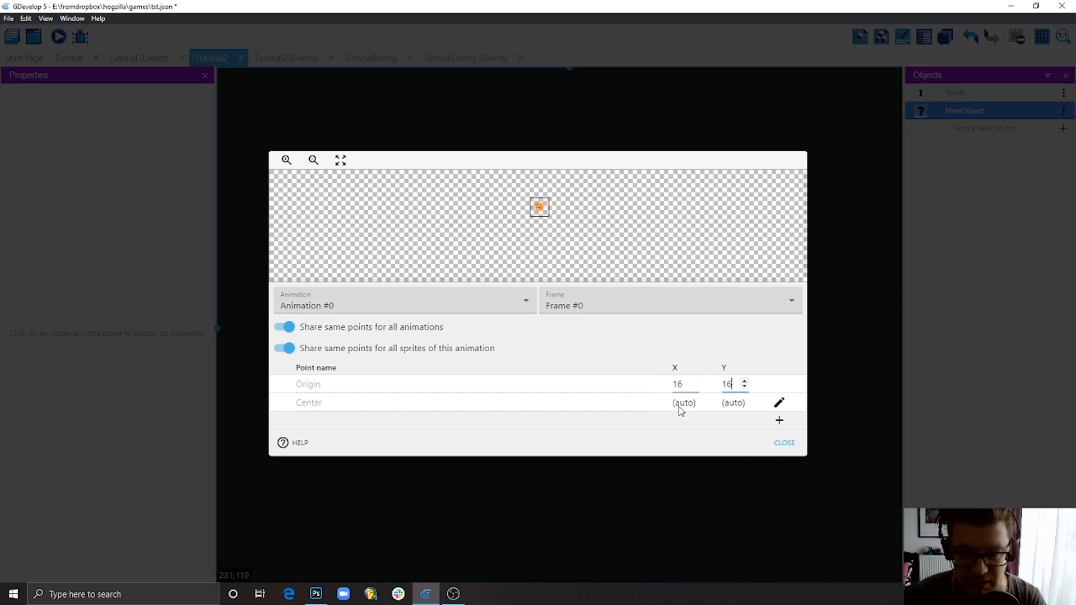
click(784, 444)
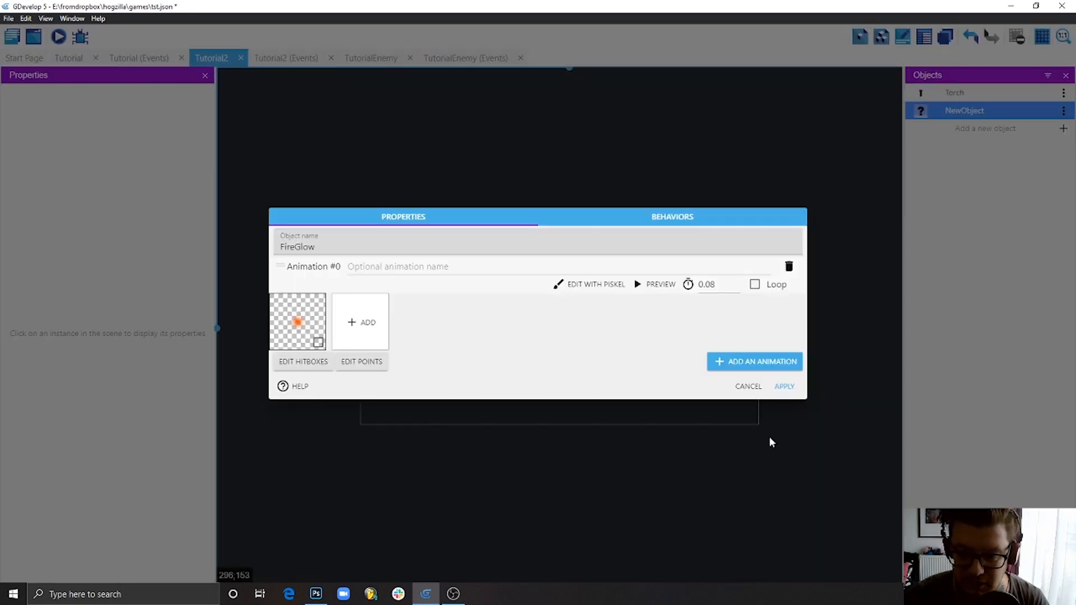
click(784, 387)
Step: Reposition the Torch instance slightly left of the scene's centre, leaving no FireGlow instance placed in the scene
drag(965, 111, 656, 288)
key(Delete)
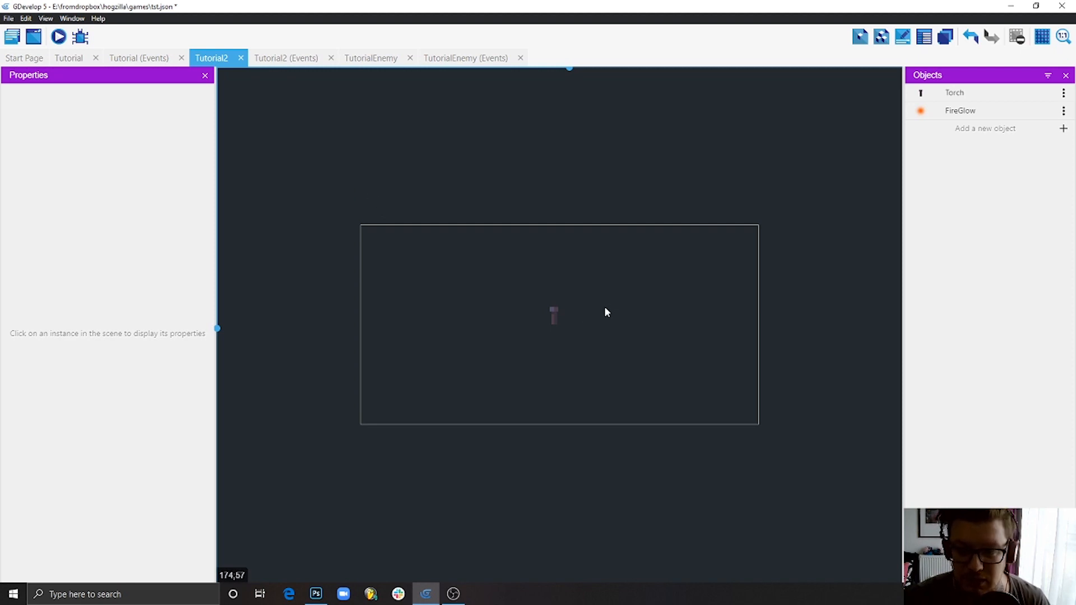
drag(554, 320, 534, 339)
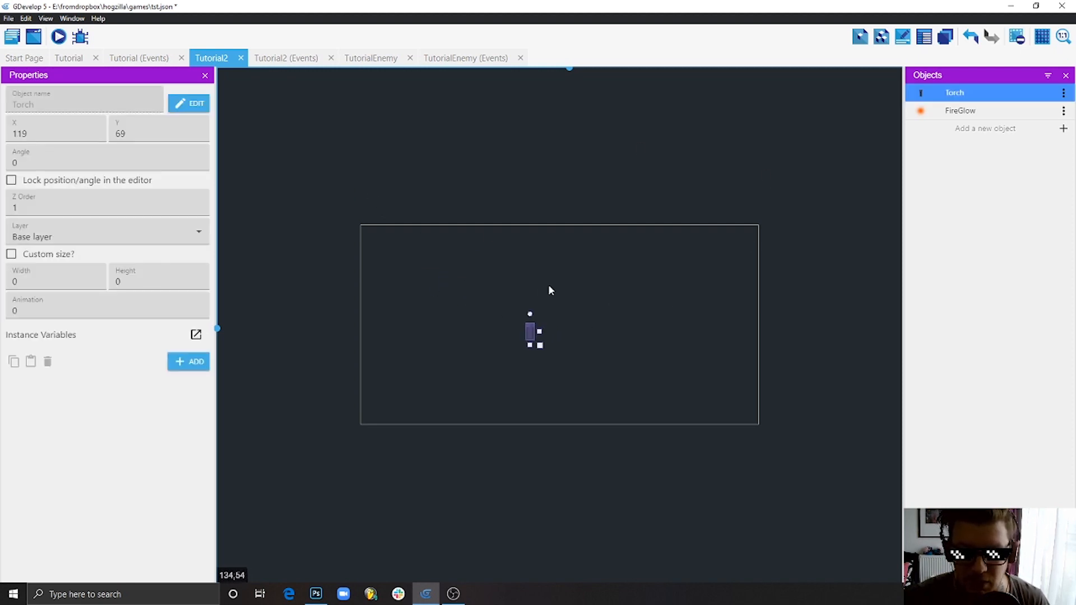
click(561, 340)
mouse_move(530, 336)
mouse_down()
mouse_move(571, 362)
mouse_move(568, 315)
mouse_move(495, 326)
mouse_move(656, 377)
mouse_move(647, 300)
mouse_move(525, 365)
mouse_move(617, 291)
mouse_move(550, 334)
mouse_up()
click(584, 297)
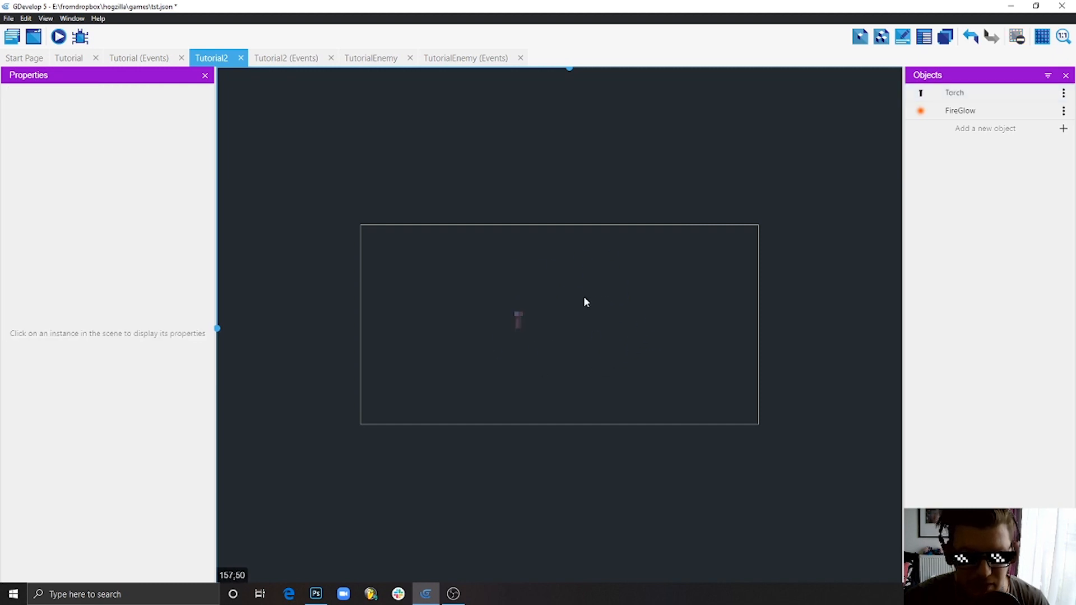
Step: Open the Tutorial2 events and examine the existing "At the beginning of the scene" condition without changing it
click(285, 59)
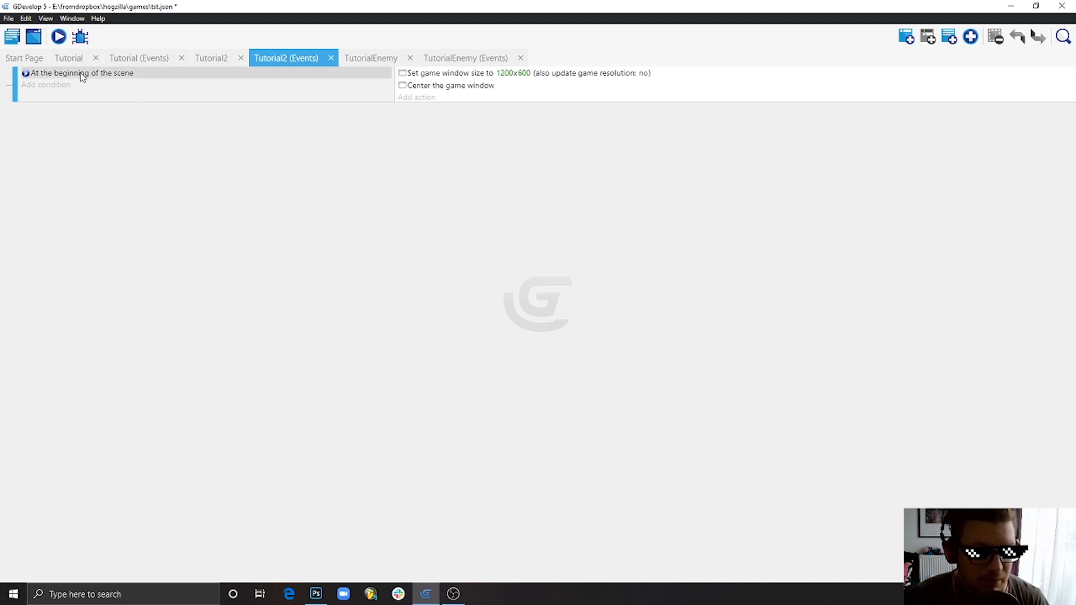
click(166, 77)
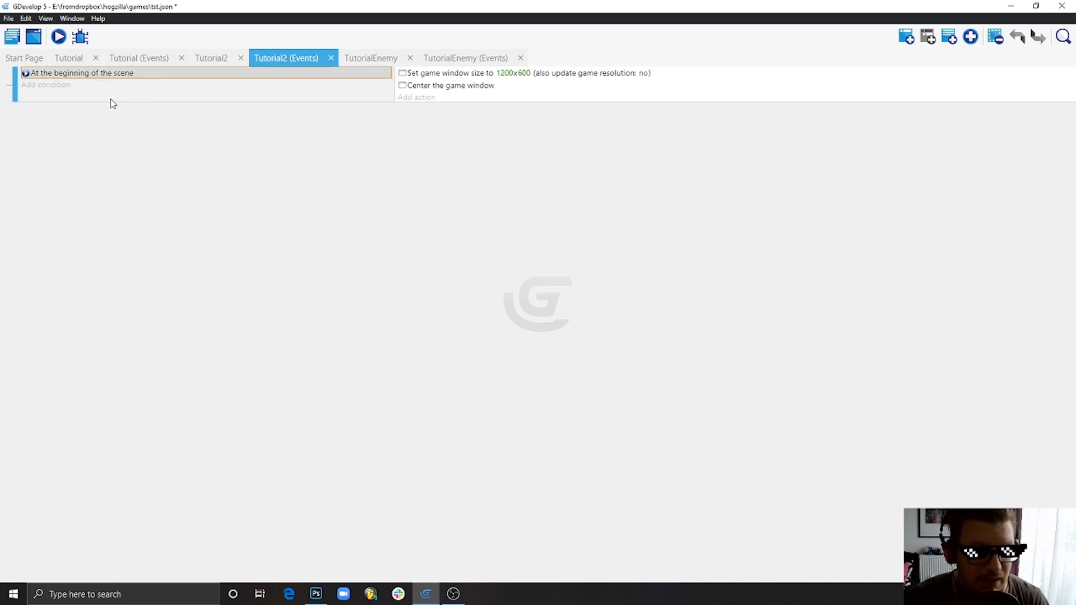
double_click(157, 77)
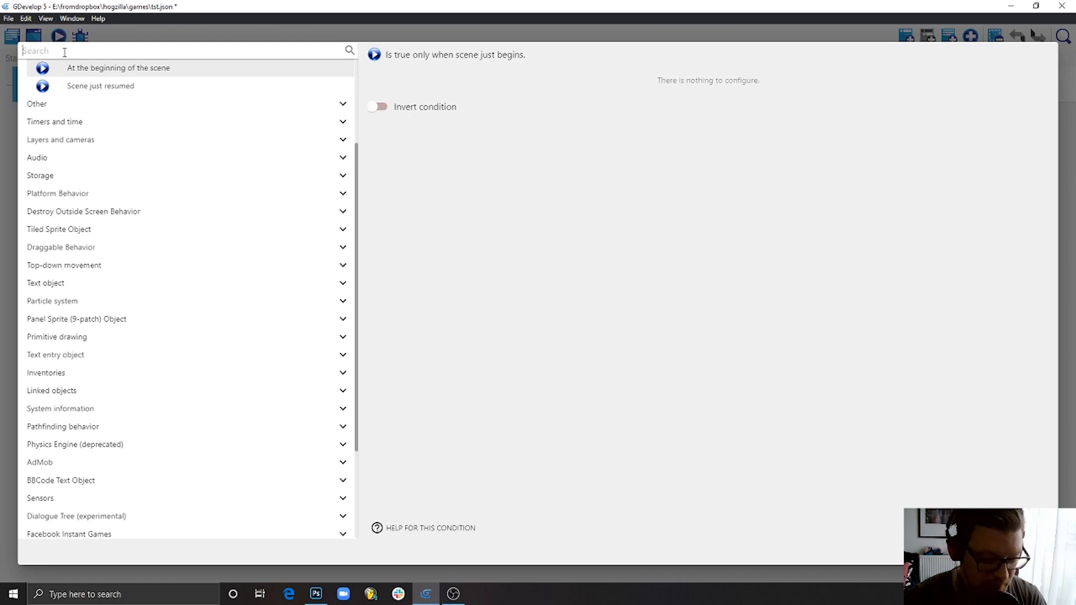
scroll(106, 76, up, 3)
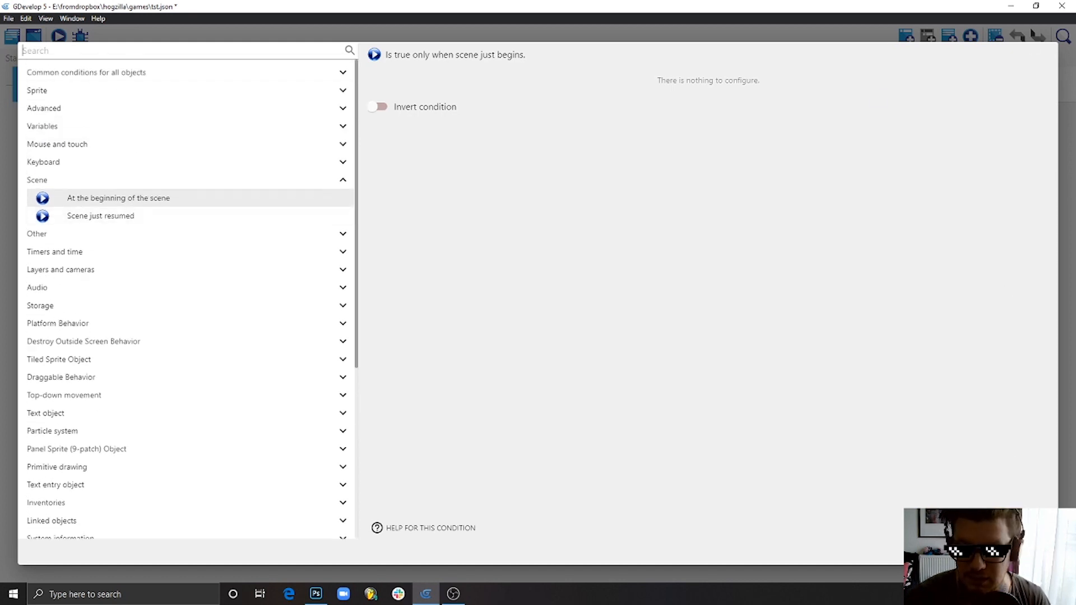
click(1032, 552)
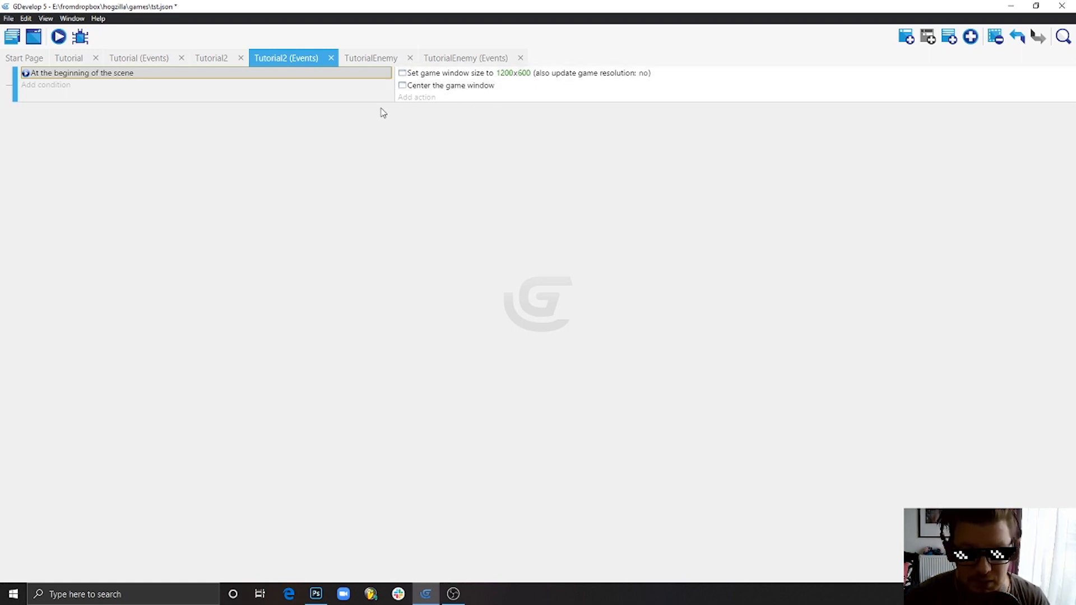
Step: Add a Create an object action to the scene-start event for FireGlow, with X position Torch.X()
click(424, 98)
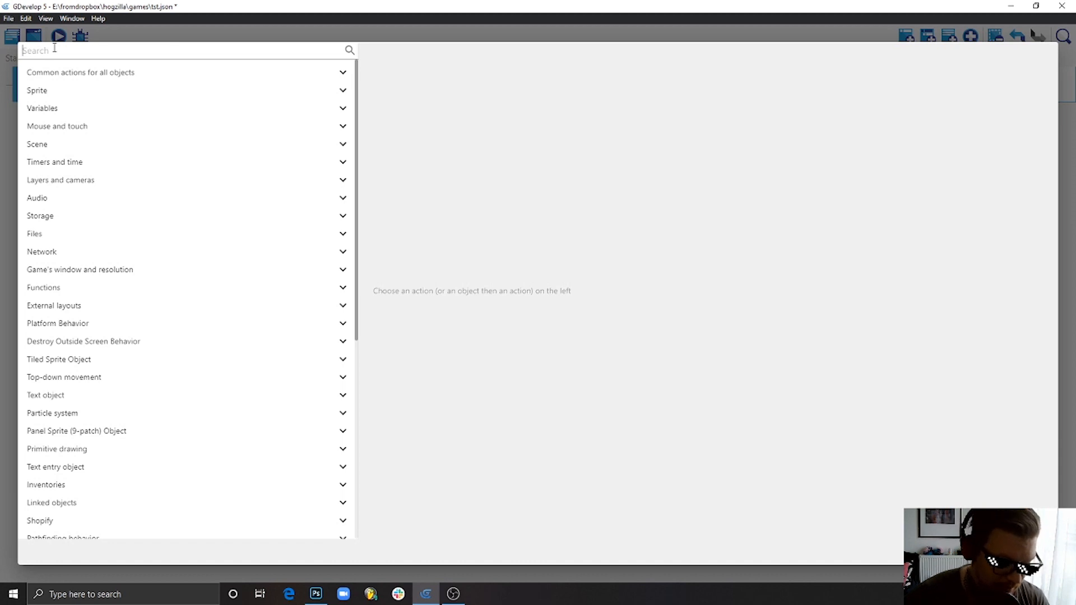
text(crea)
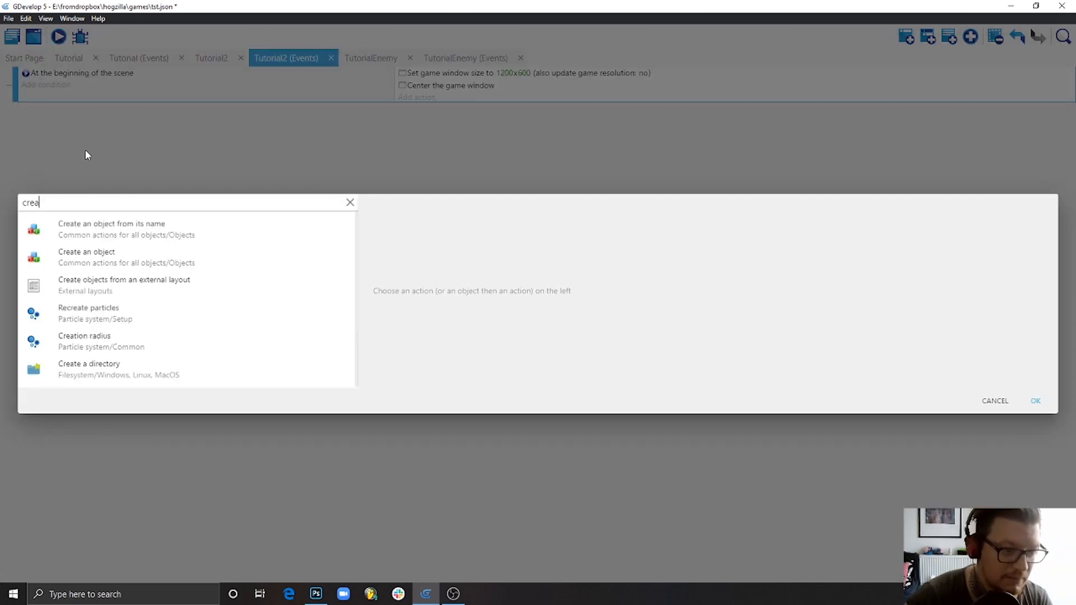
click(112, 261)
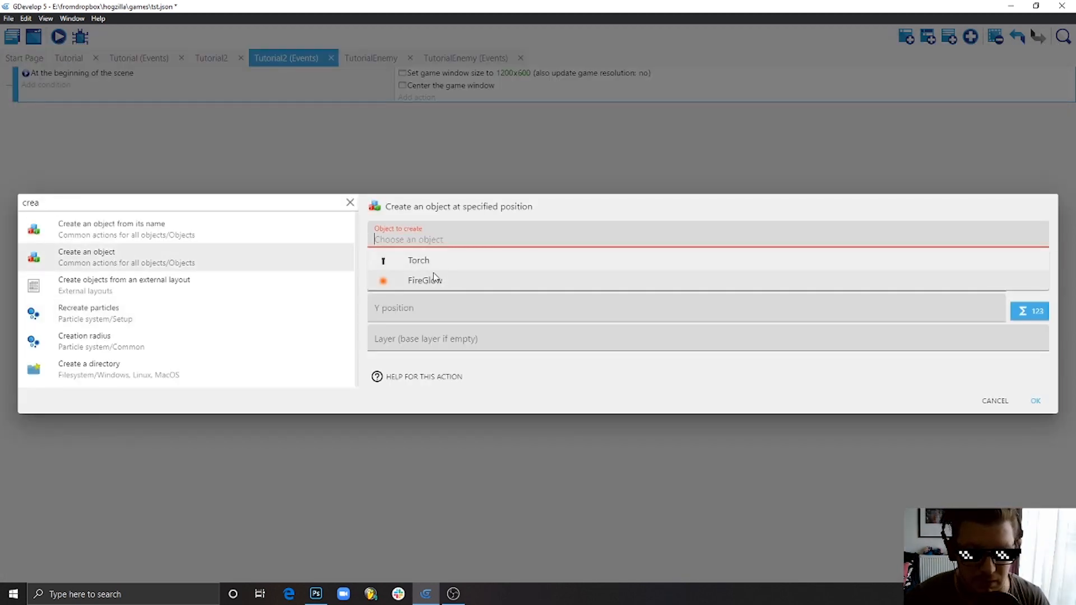
click(458, 278)
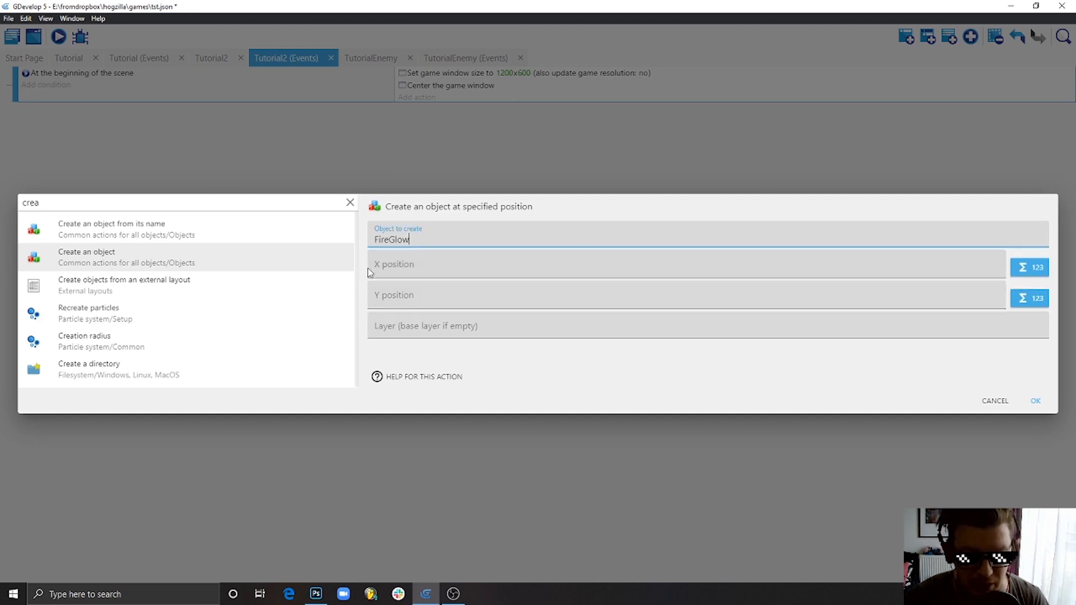
click(392, 267)
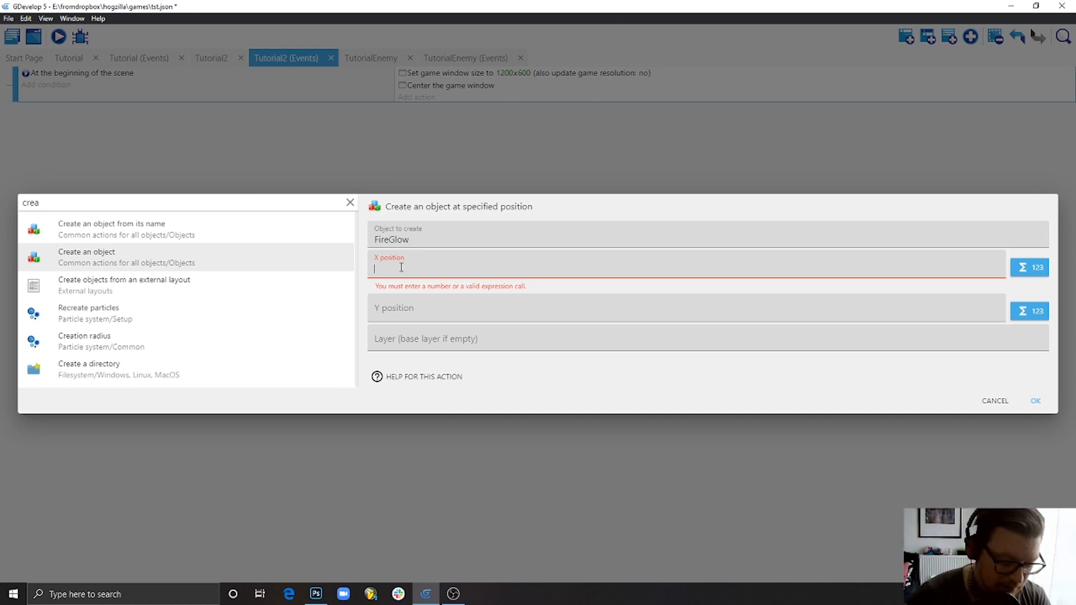
text(Torch.)
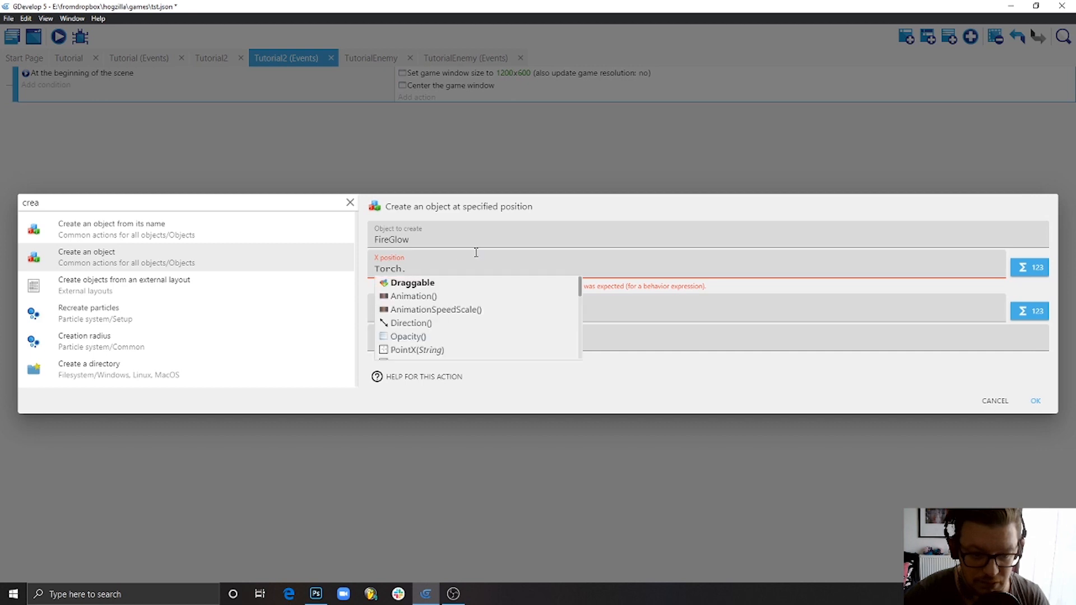
text(X())
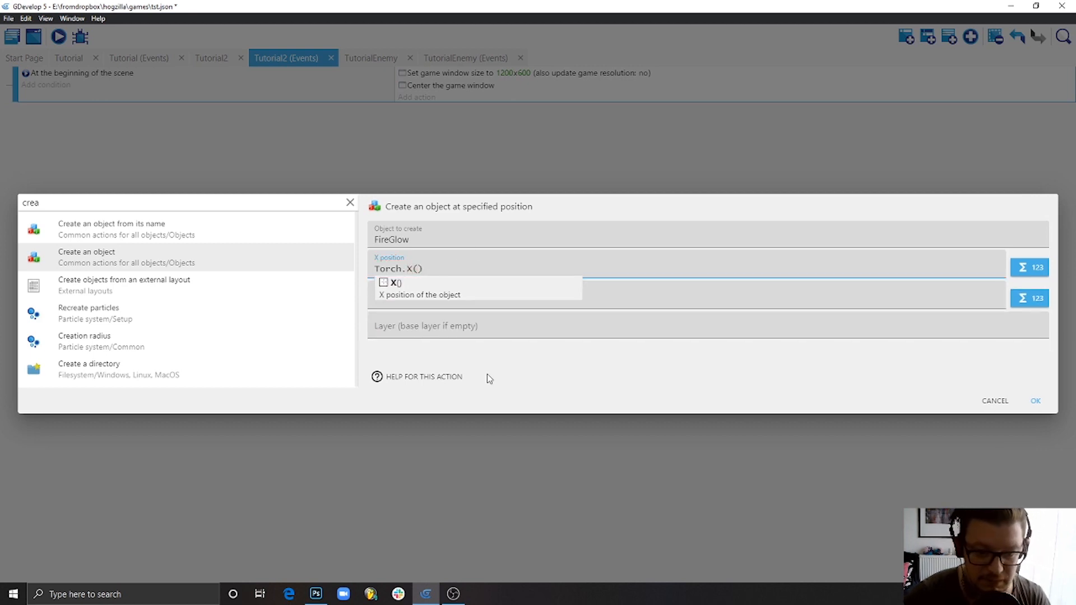
Step: Complete the FireGlow creation action with Y position Torch.Y() and preview the scene
click(413, 303)
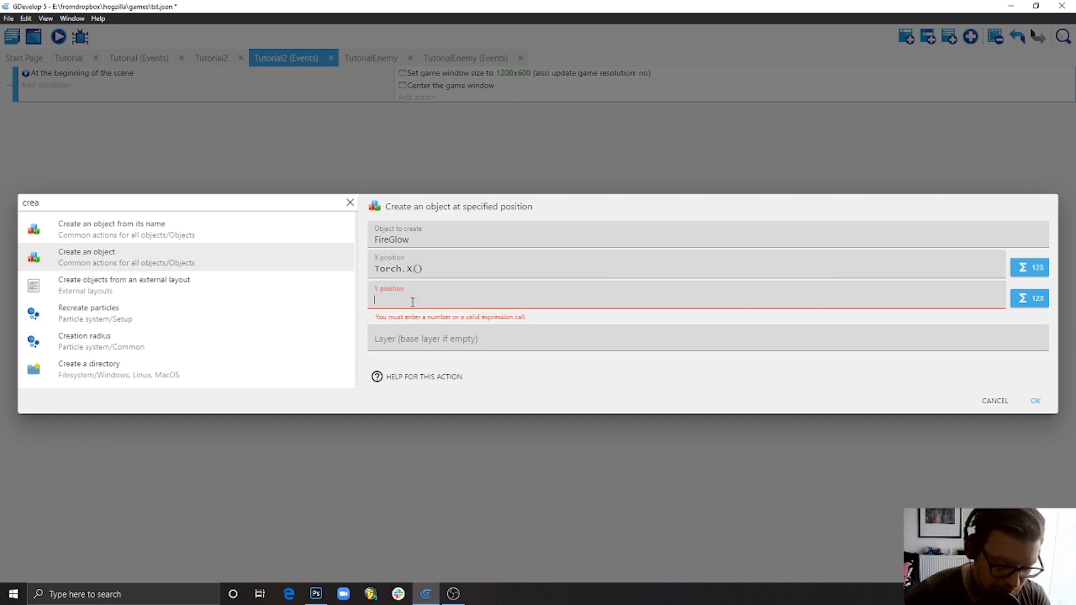
text(T)
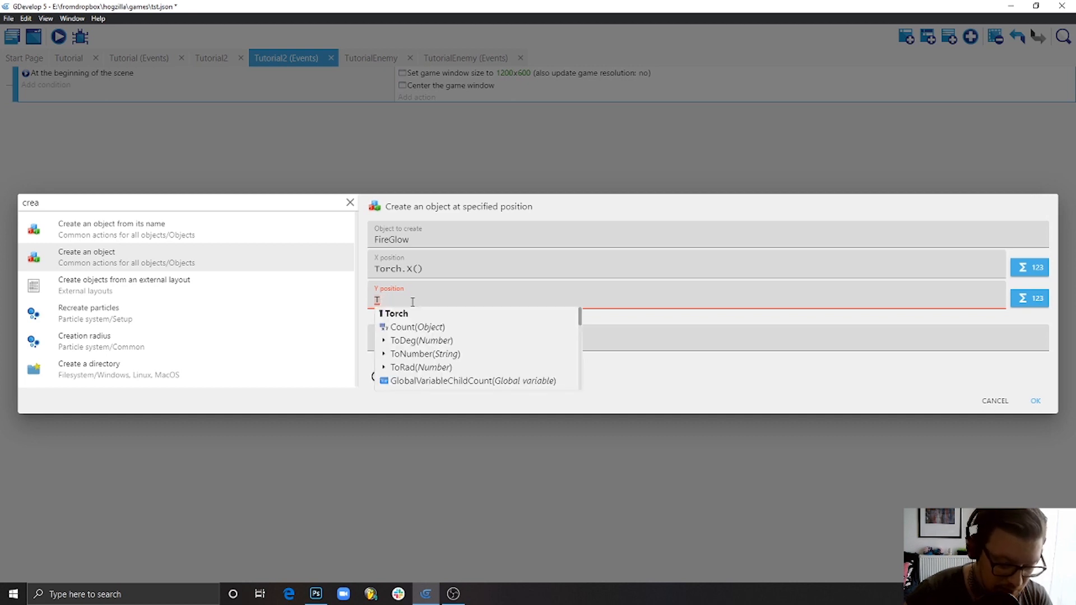
text(or)
click(413, 315)
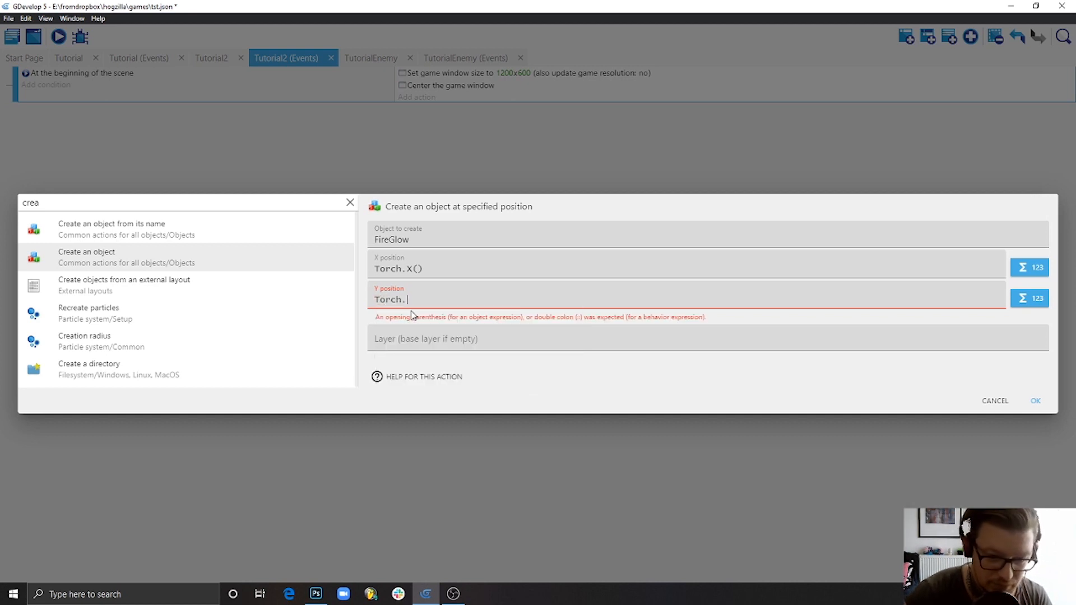
text(.Y)
click(413, 314)
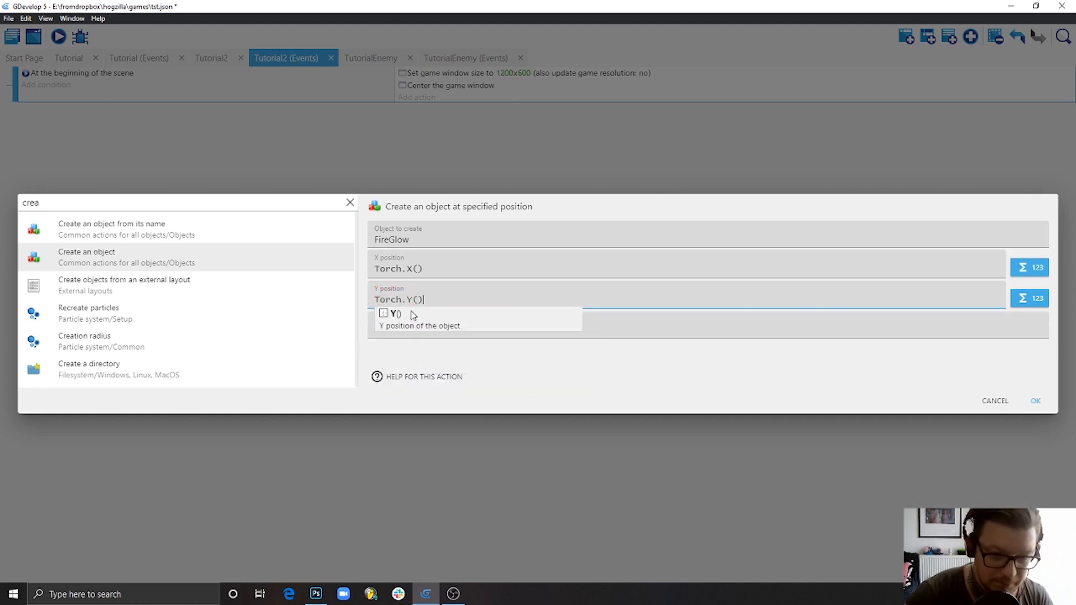
click(1036, 402)
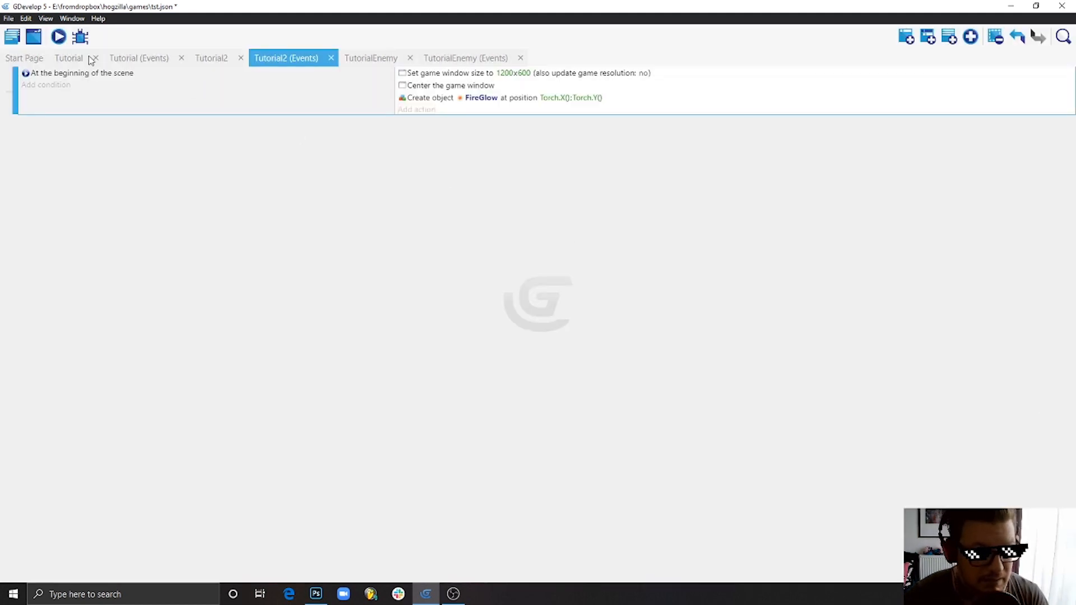
click(58, 37)
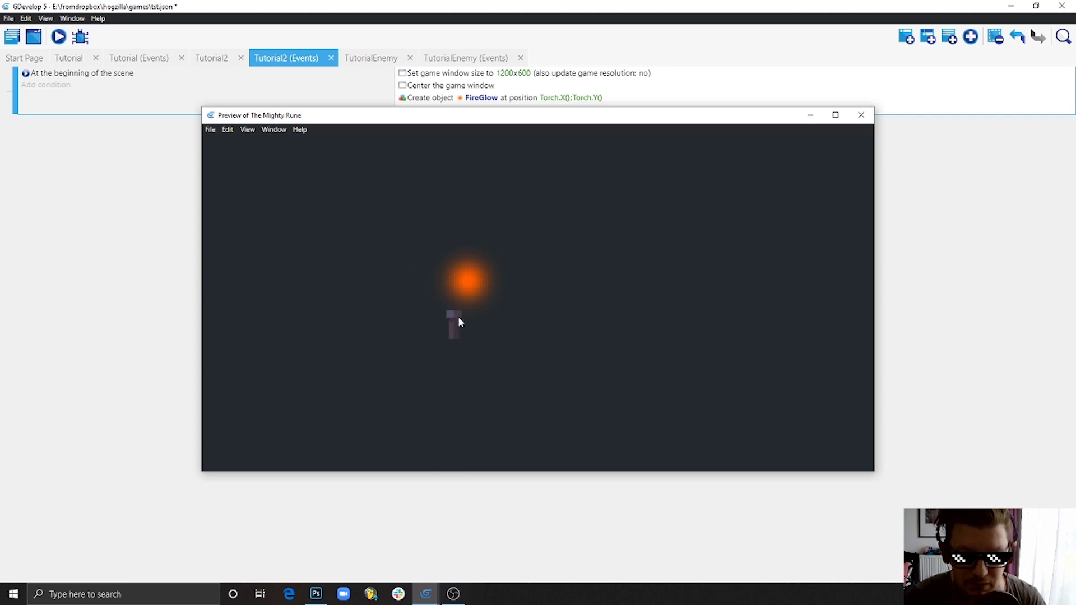
click(862, 116)
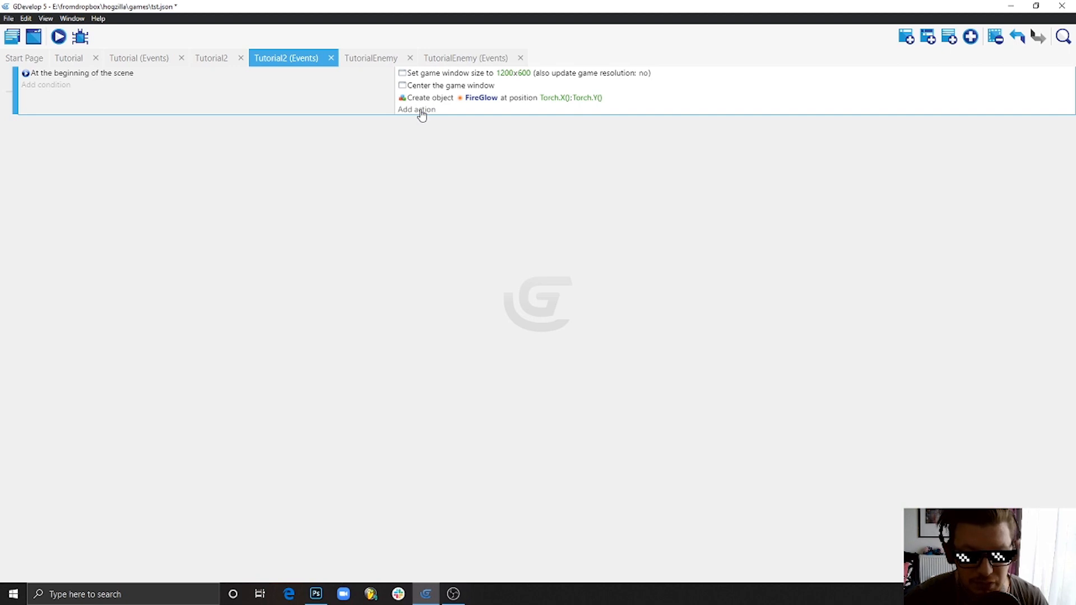
Step: Add a Z order action to the scene-start event that sets FireGlow's Z order to 10
click(420, 110)
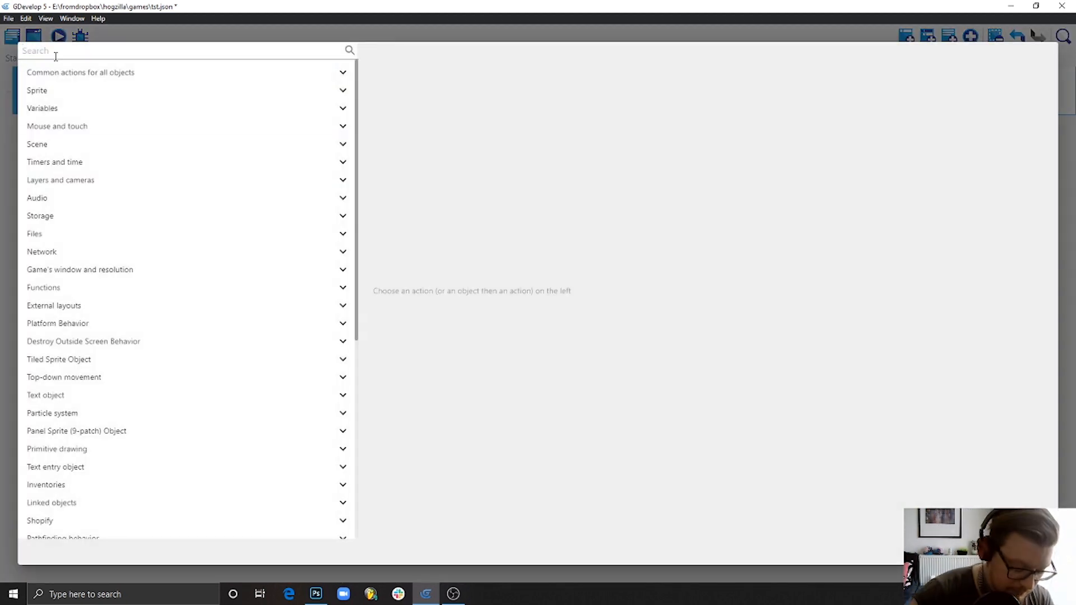
text(z)
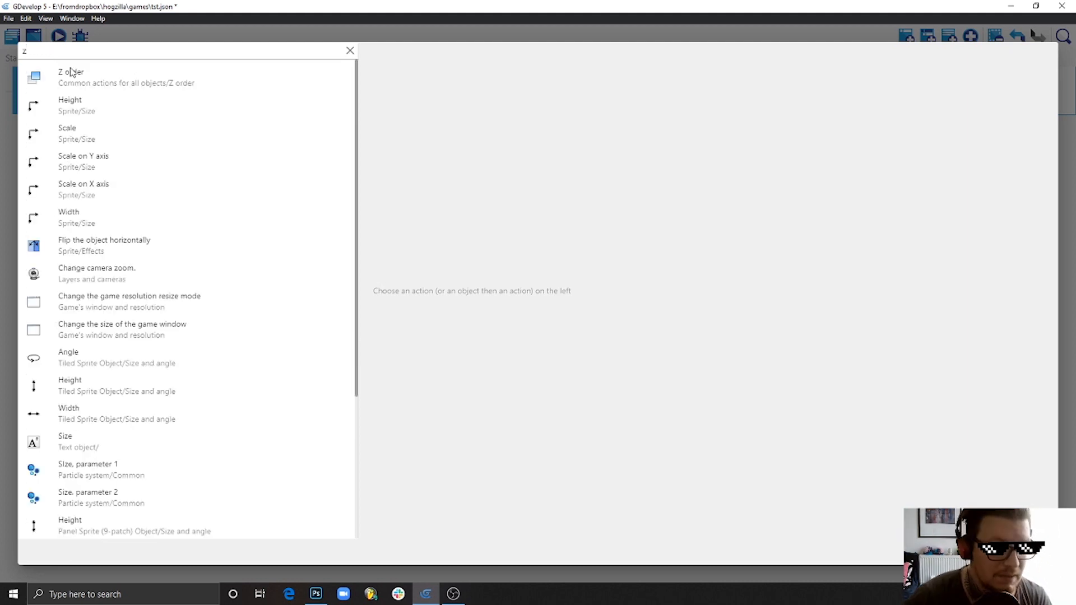
click(107, 86)
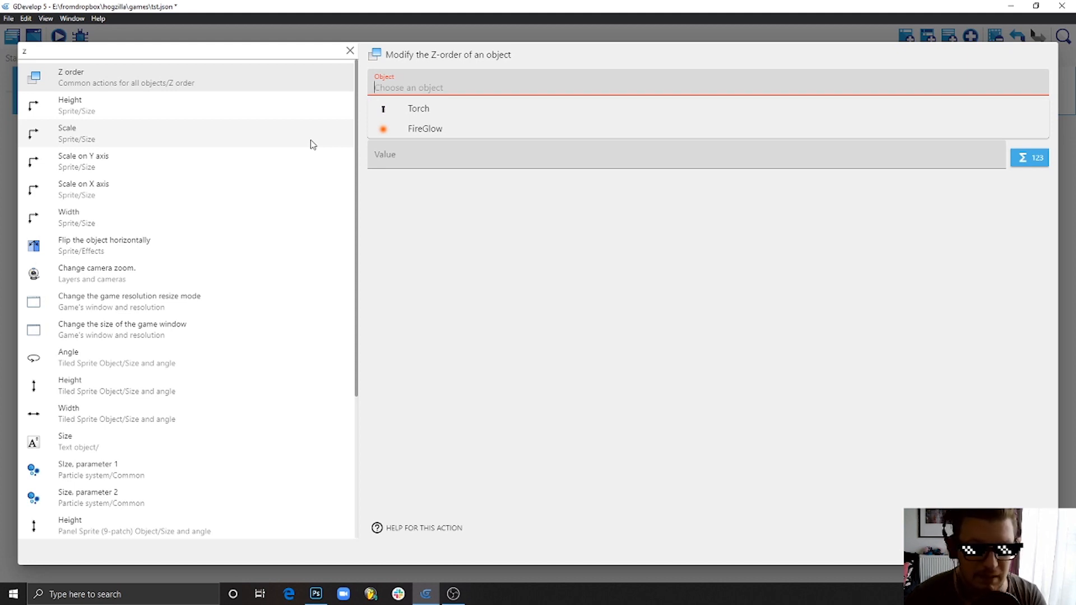
click(444, 134)
click(413, 117)
click(403, 143)
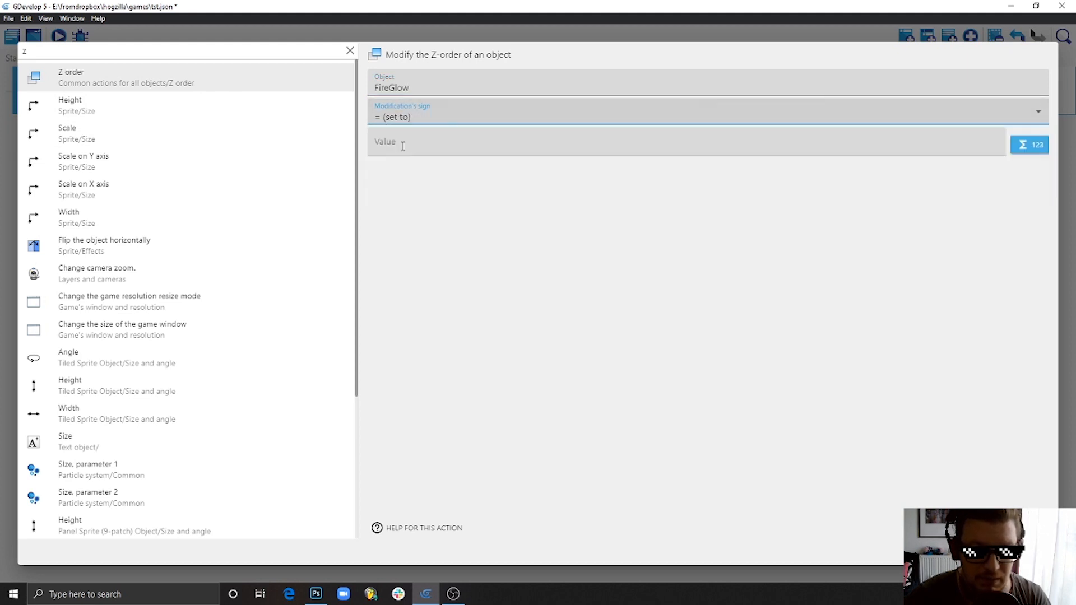
click(403, 145)
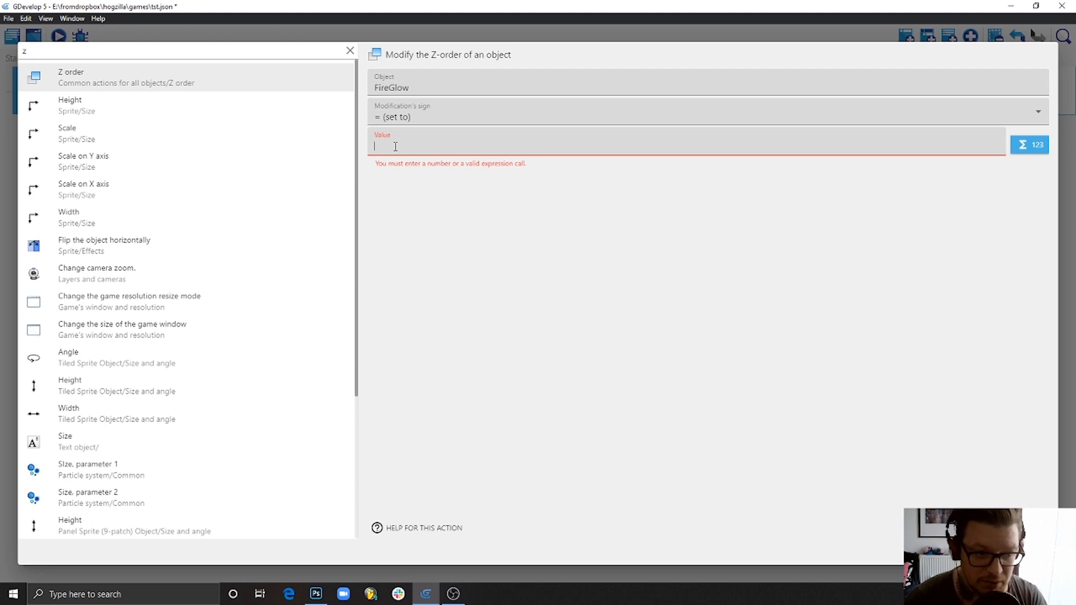
text(10)
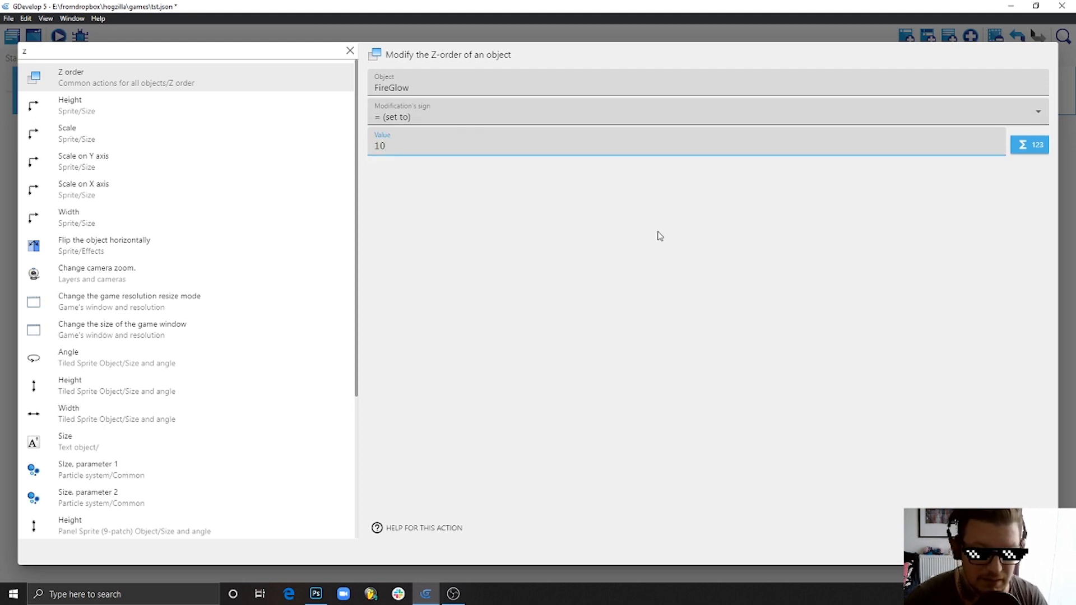
click(660, 235)
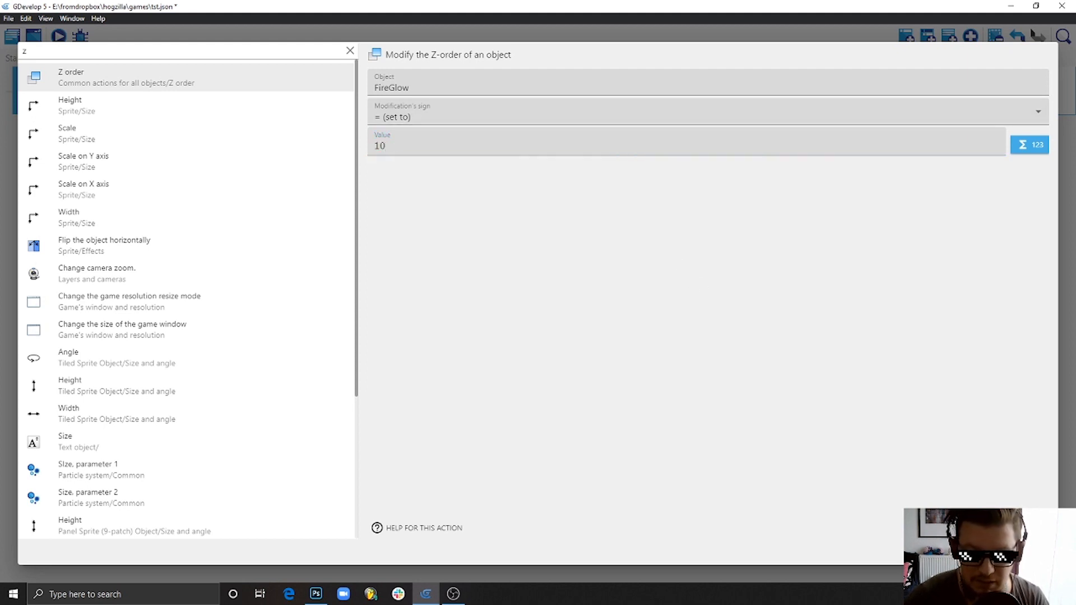
click(1033, 551)
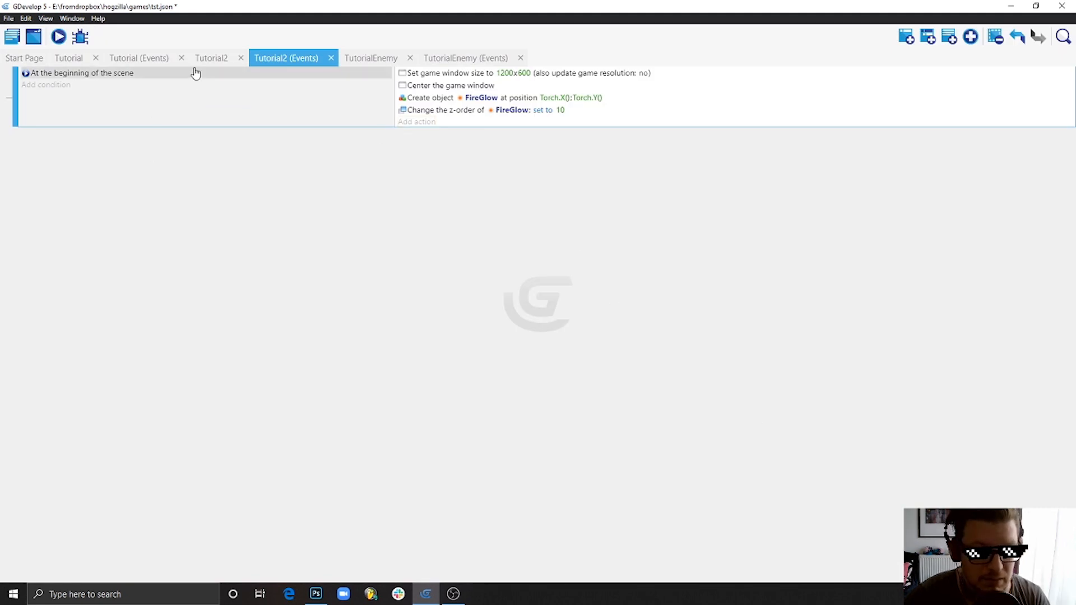
Step: Check the Torch instance's Z order in the Tutorial2 scene, then return to the scene's events
click(212, 58)
click(520, 320)
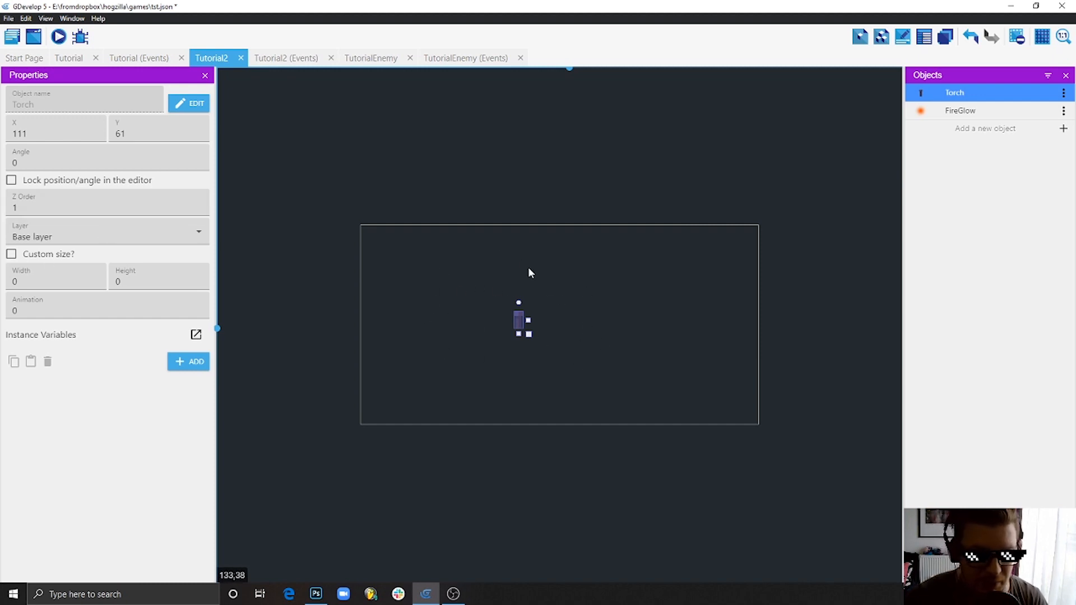
click(286, 58)
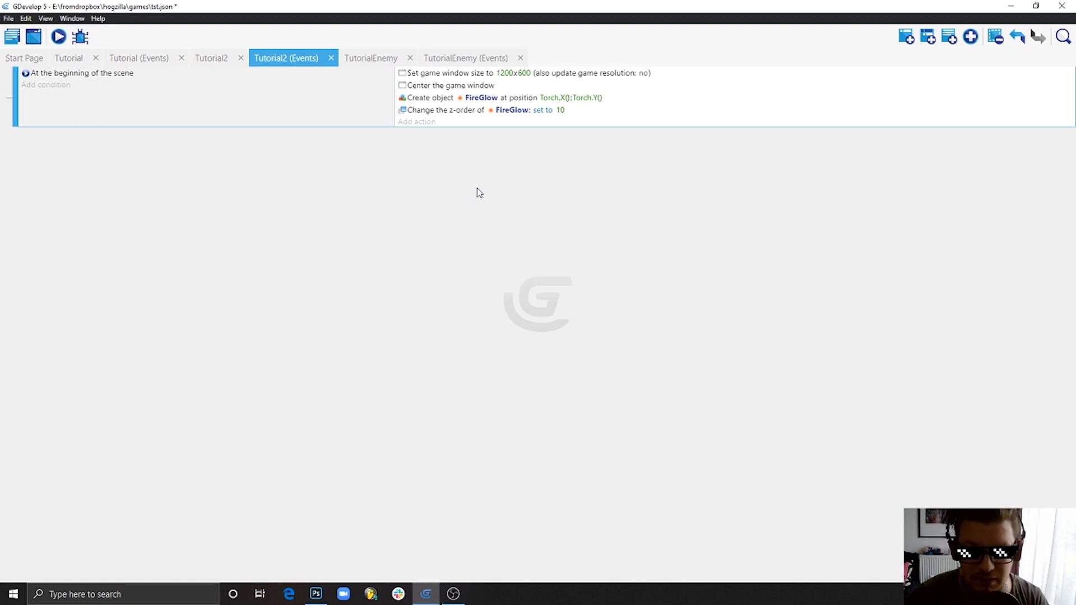
Step: Add a new event without conditions and start a Position of an object action setting FireGlow's X position to Torch.X()
click(908, 39)
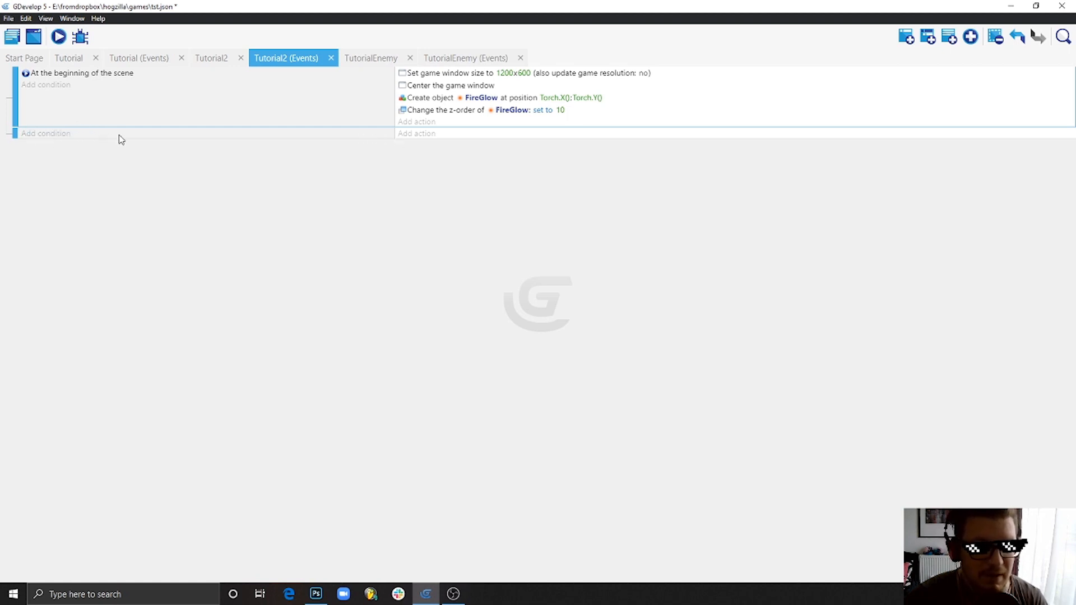
click(417, 134)
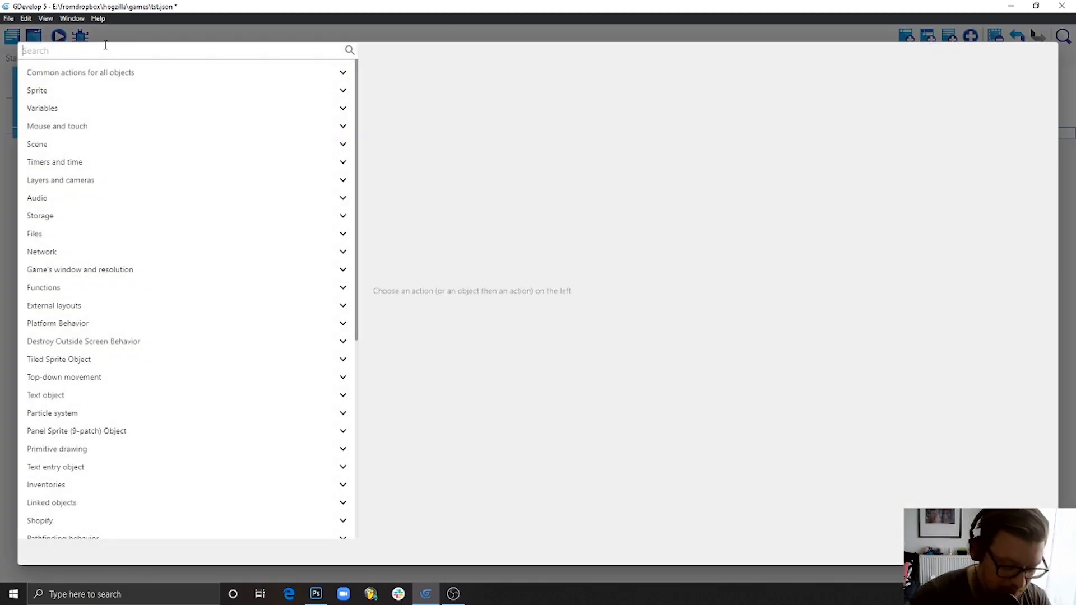
text(pos)
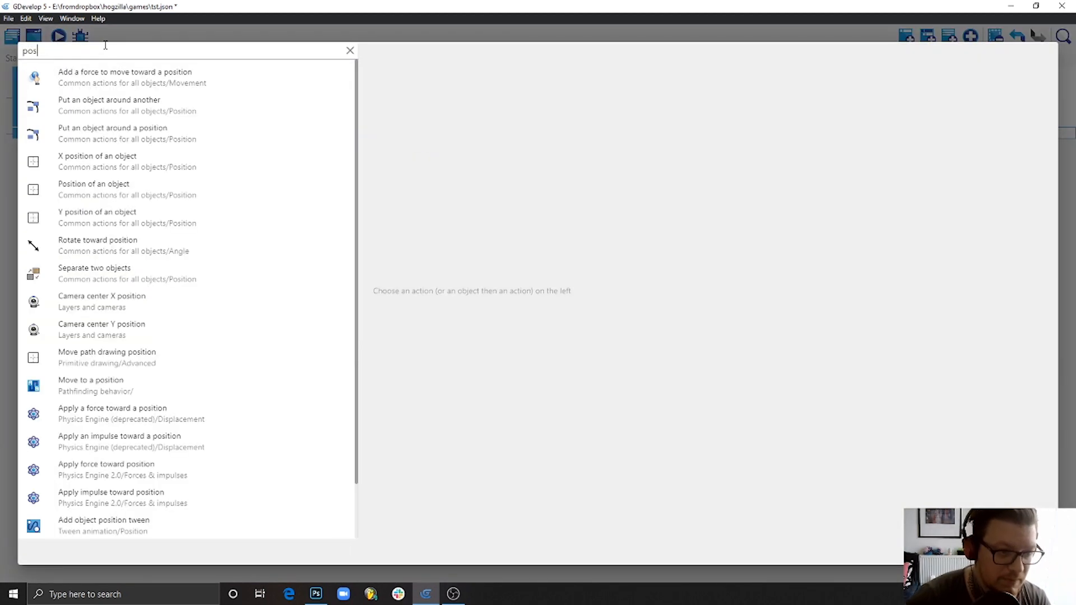
click(149, 198)
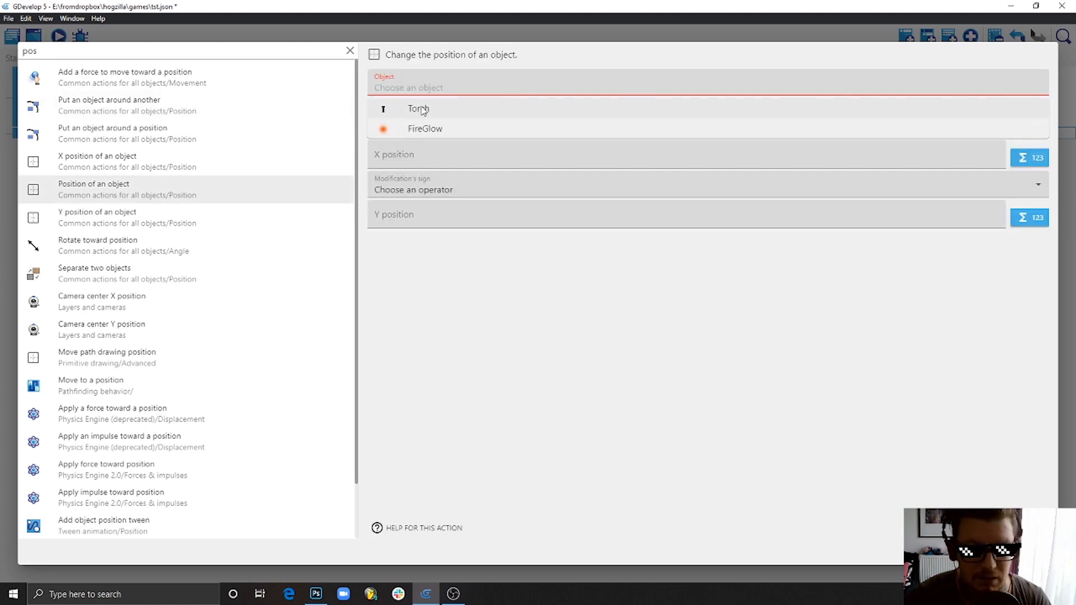
click(443, 130)
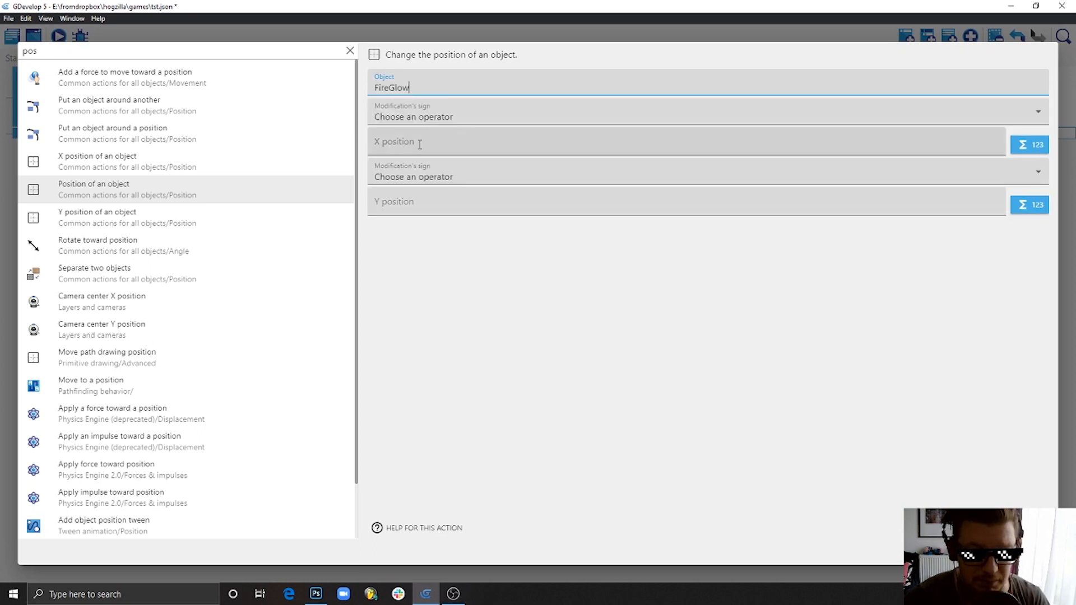
click(435, 118)
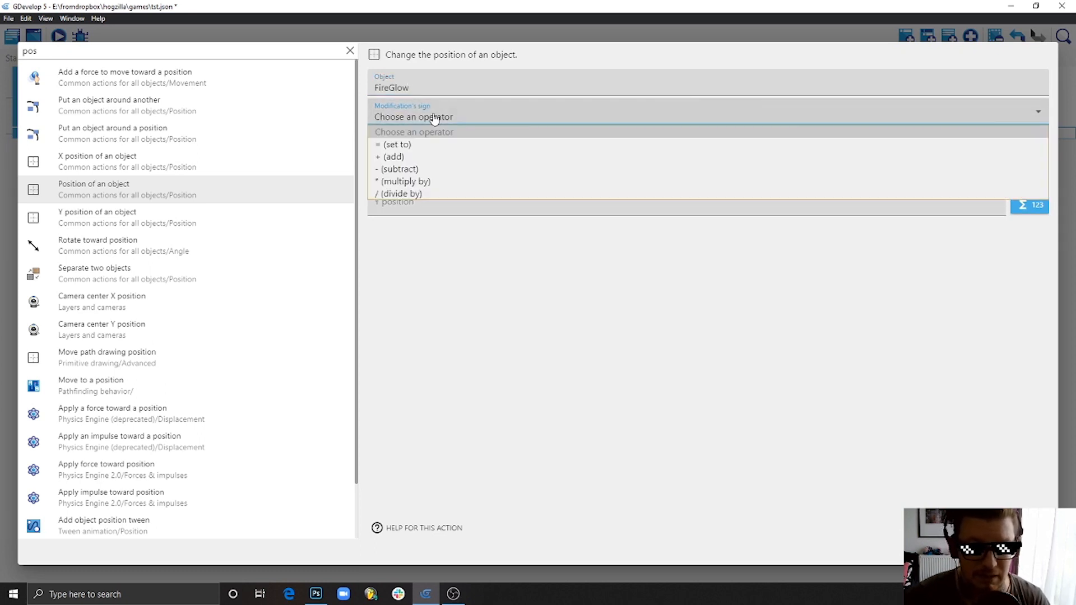
click(418, 145)
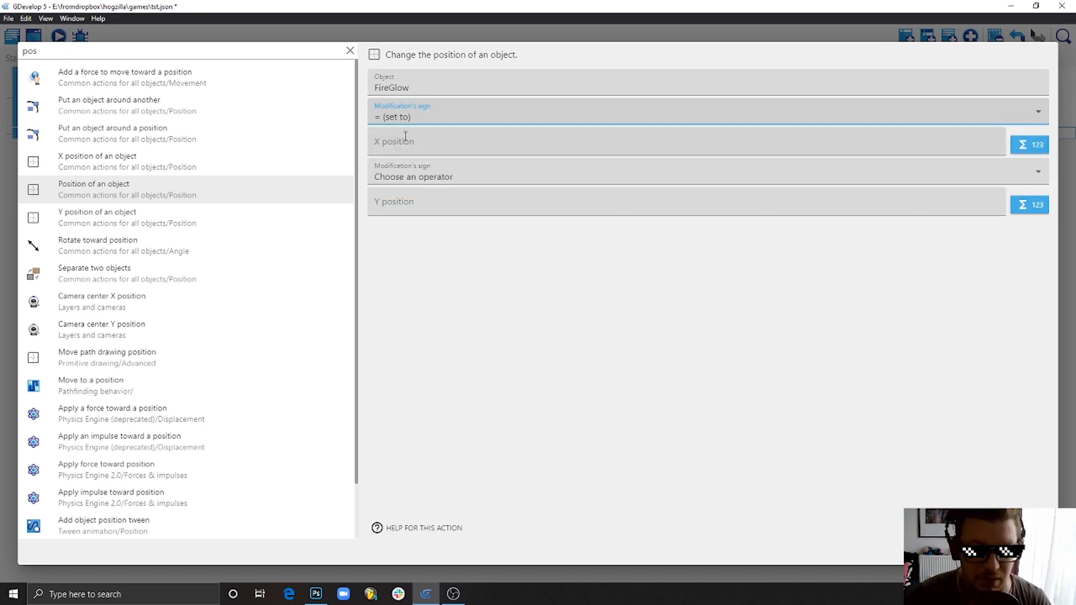
click(411, 147)
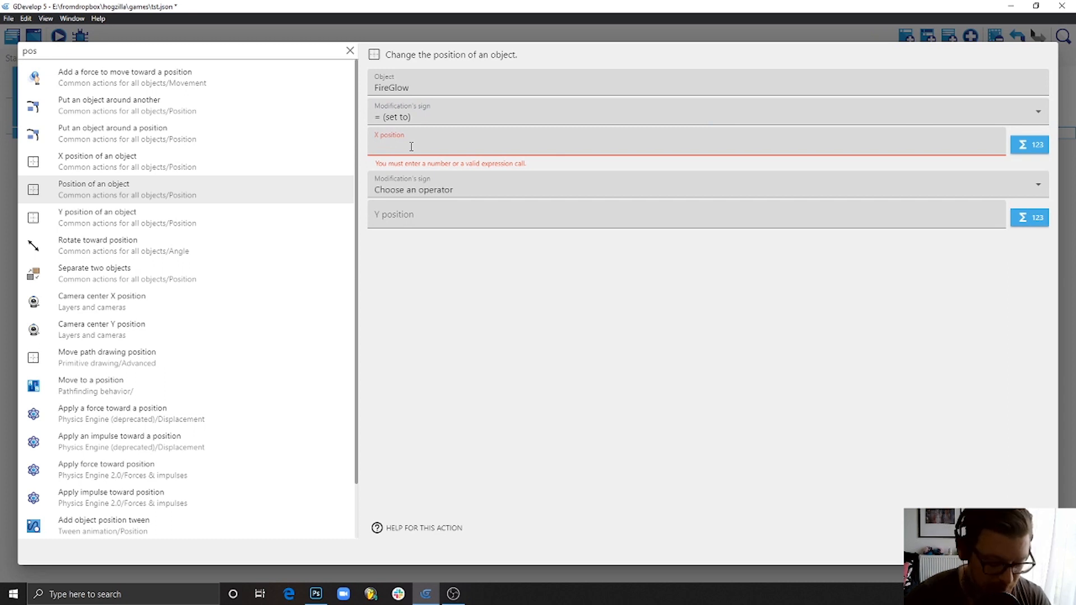
text(T)
click(418, 162)
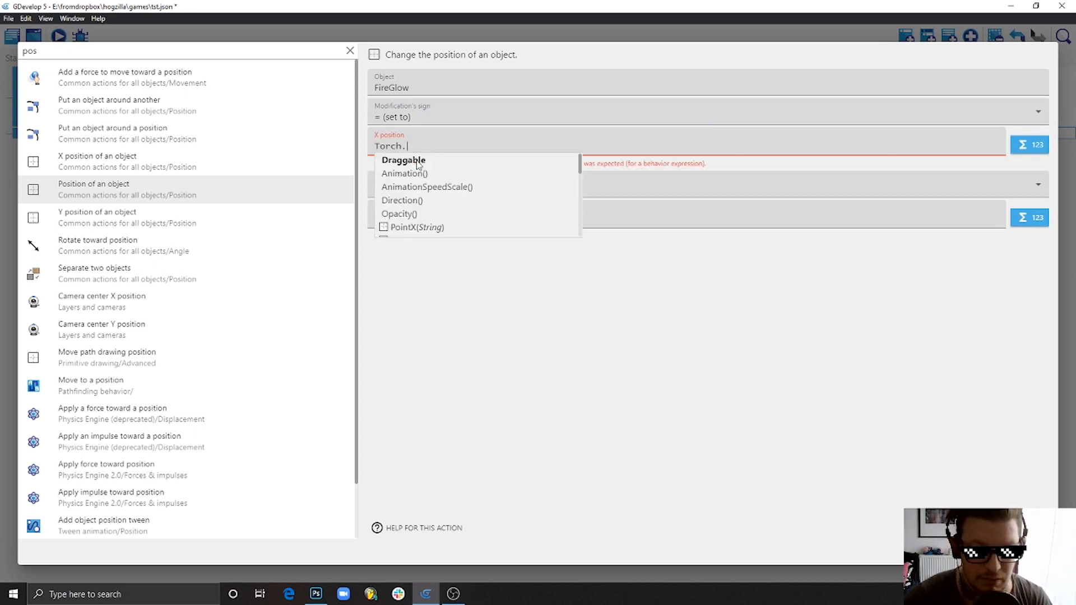
text(X())
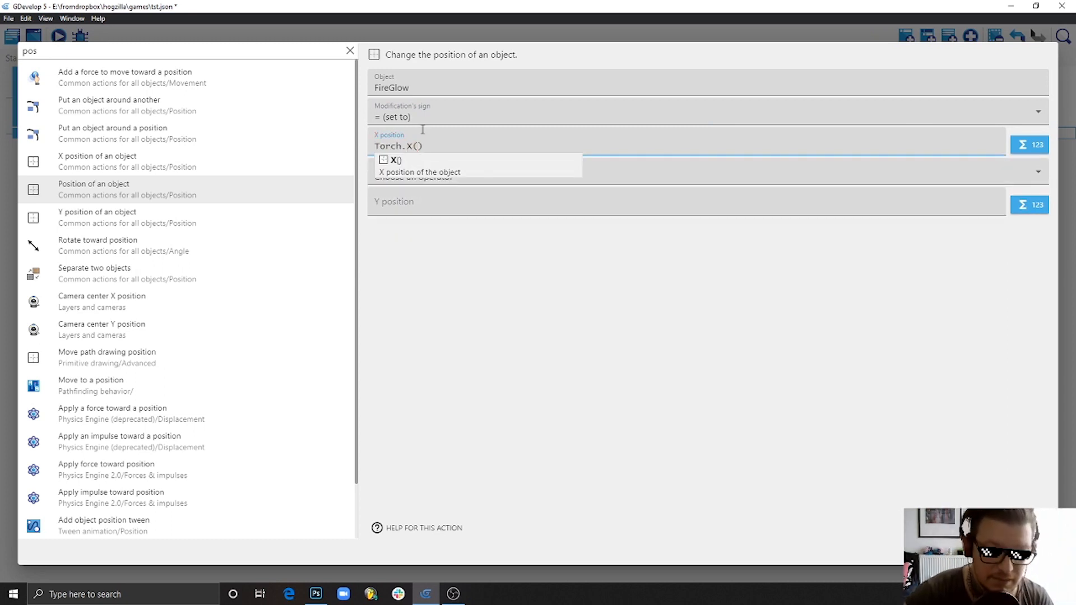
Step: Complete the FireGlow position action with Y position set to Torch.Y(), and preview the scene
click(413, 177)
click(401, 201)
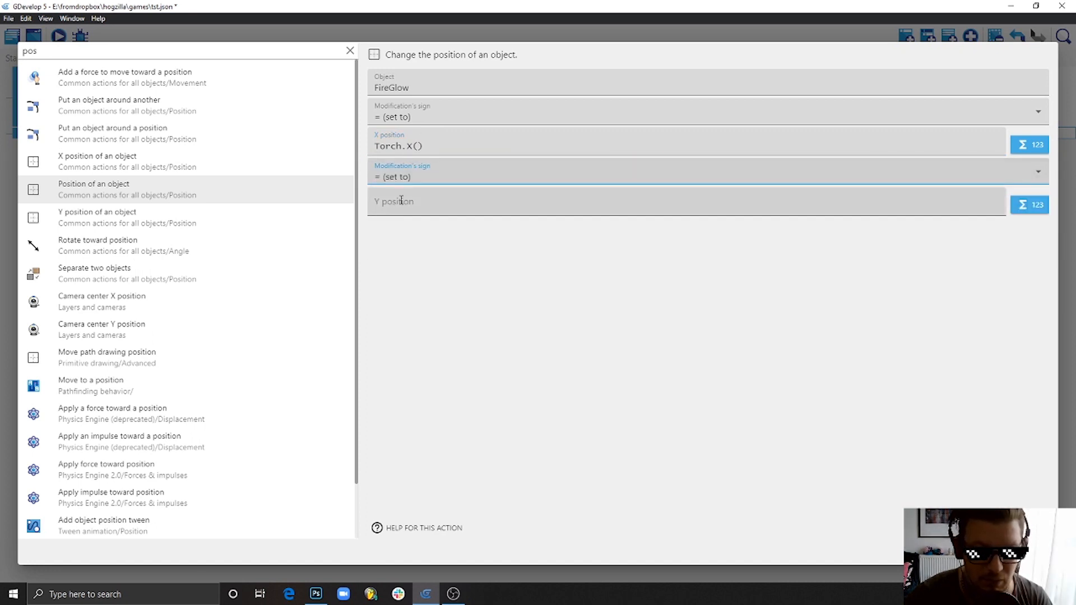
click(401, 200)
text(Tor)
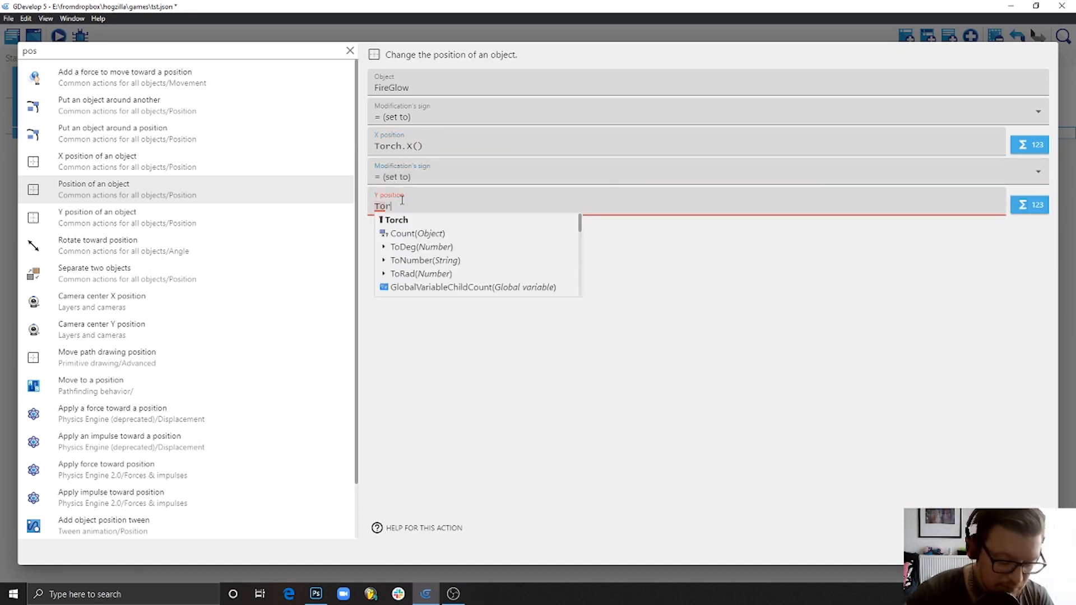
text(ch.)
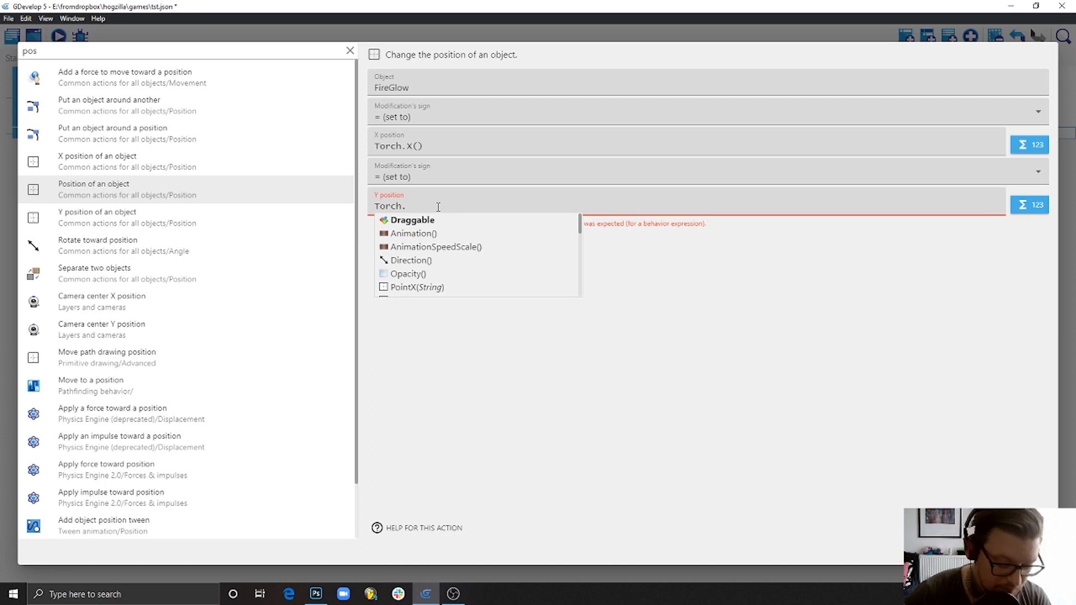
text(Y())
click(770, 300)
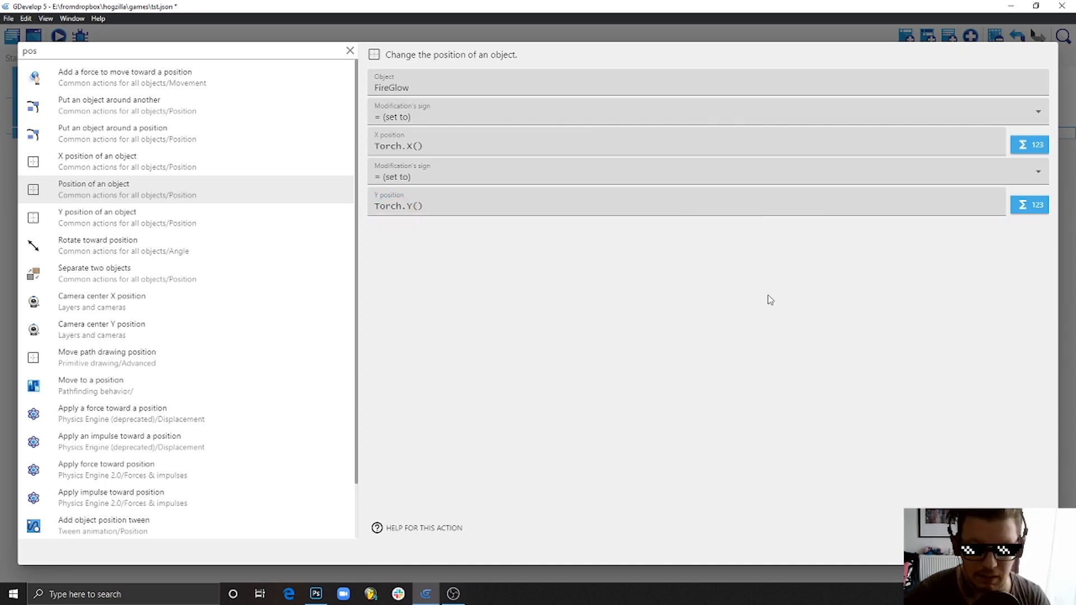
key(Return)
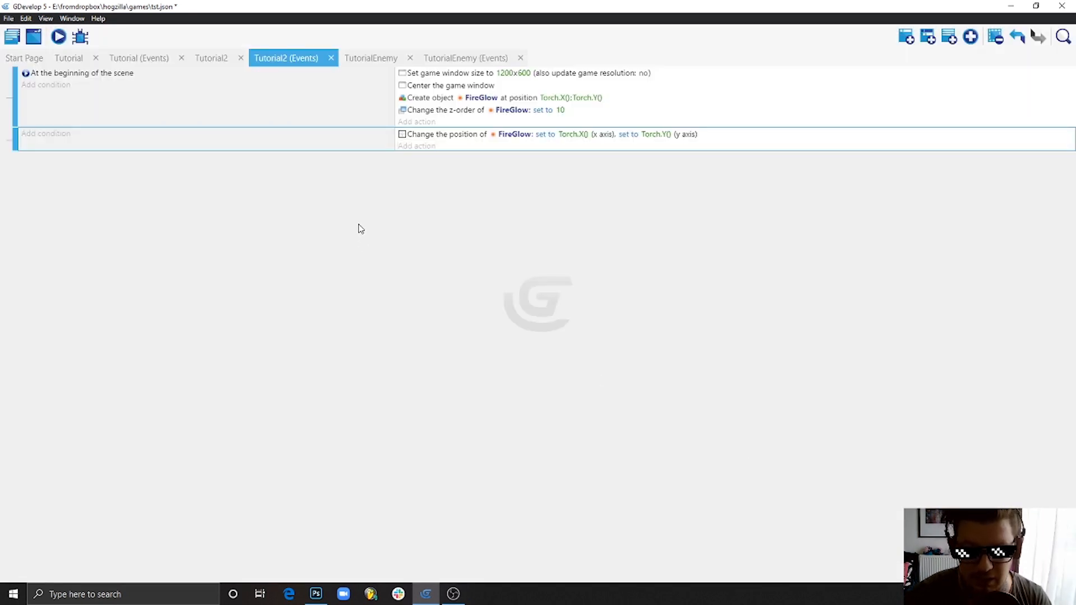
click(55, 38)
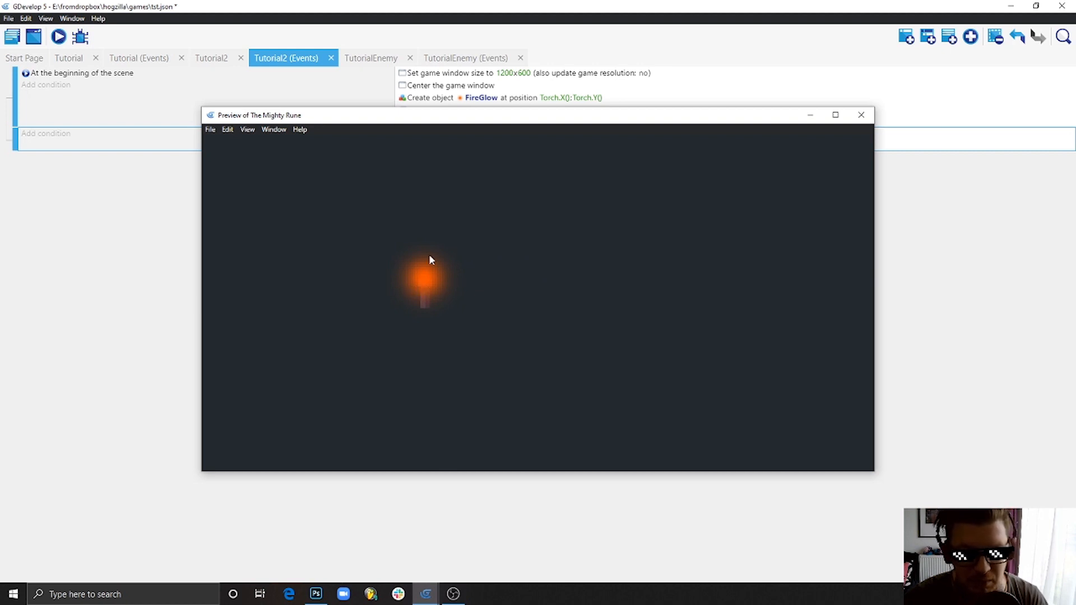
click(862, 116)
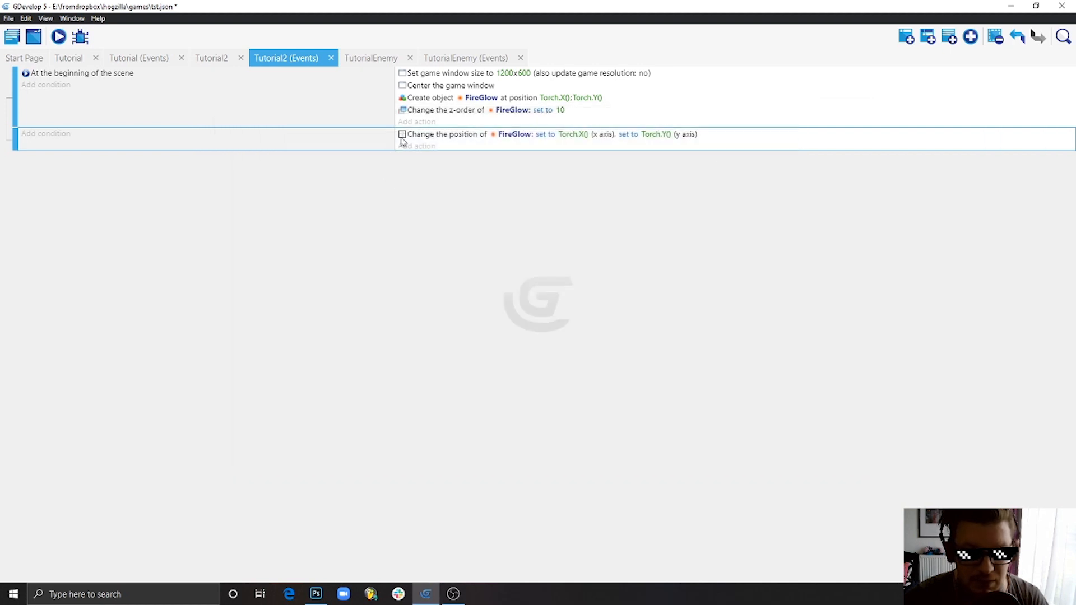
Step: Add a Blend mode action to the scene-start event setting FireGlow's mode to 1 (Add), and preview the scene
click(421, 123)
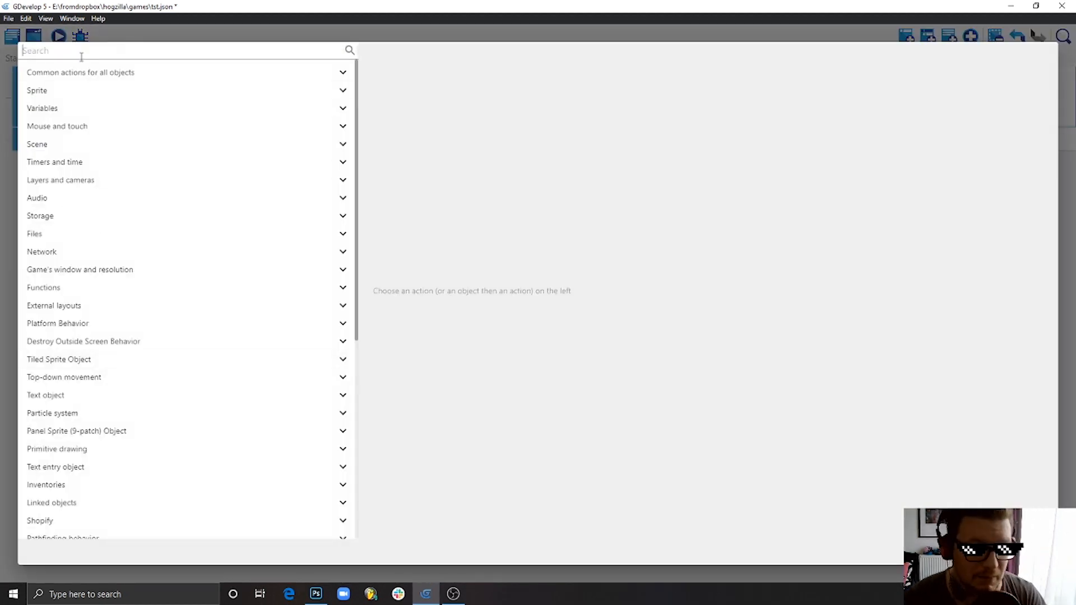
key(Escape)
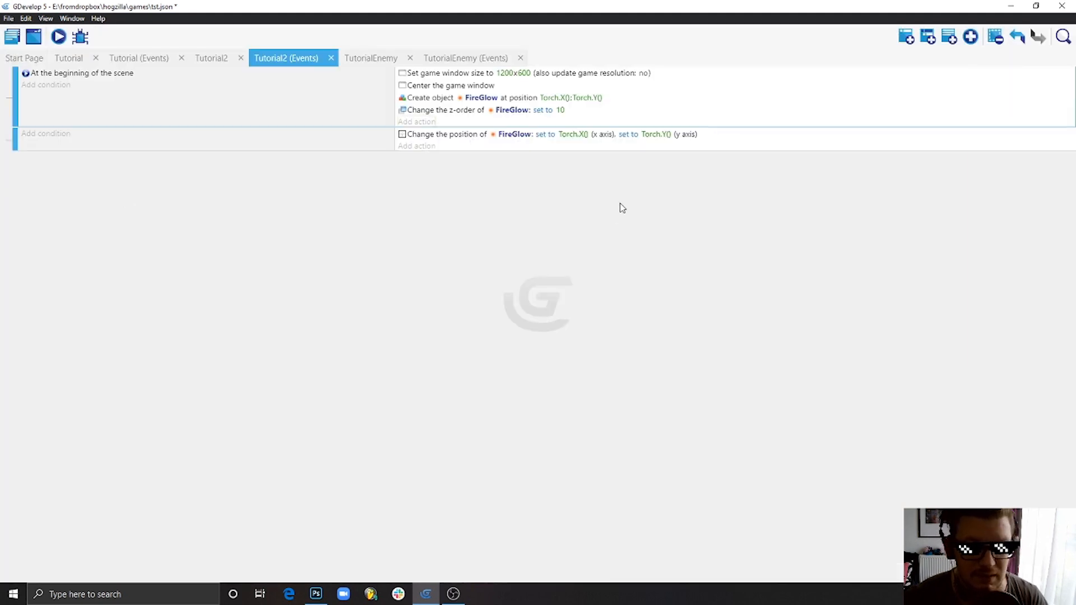
click(420, 123)
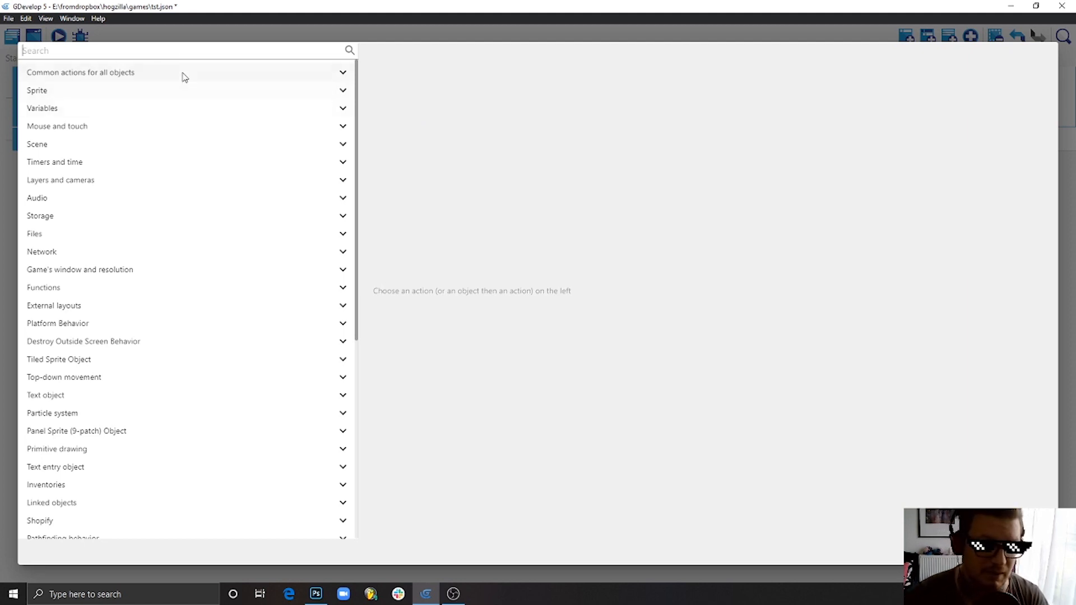
click(167, 48)
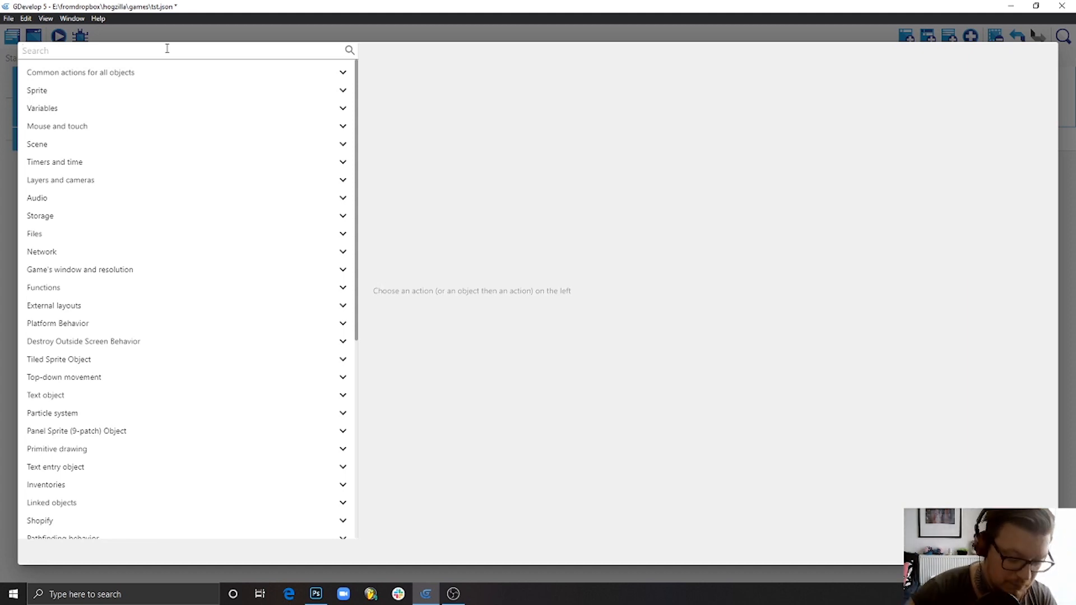
text(bl)
click(162, 197)
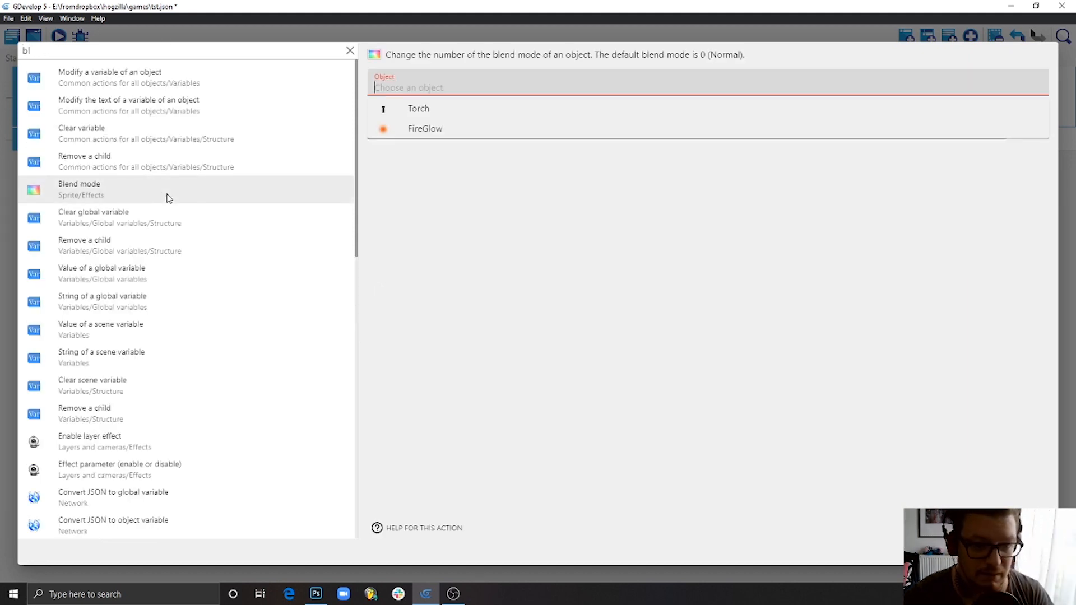
click(424, 129)
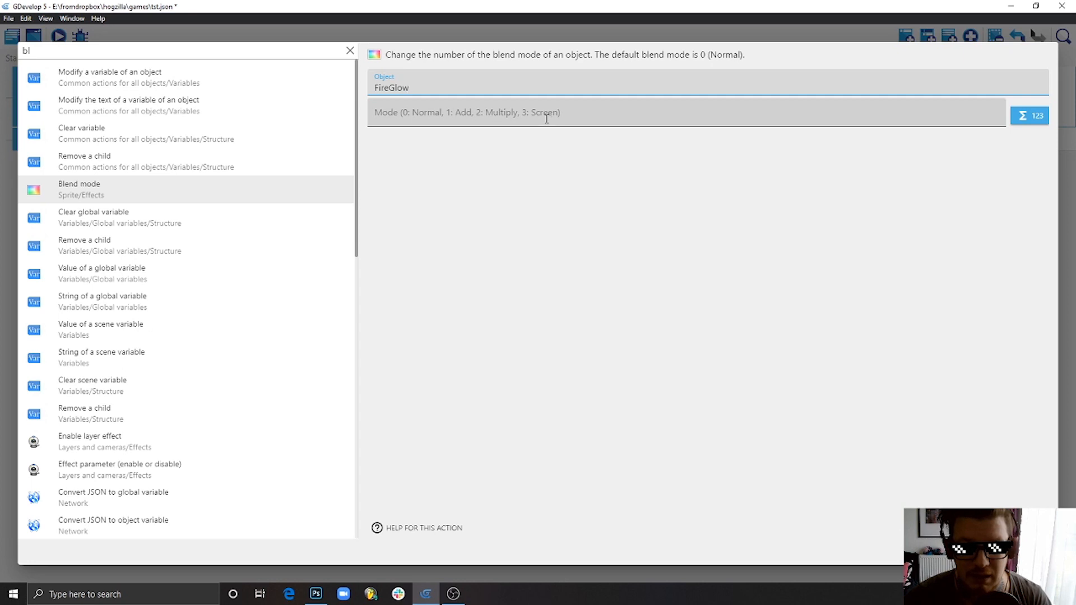
click(460, 113)
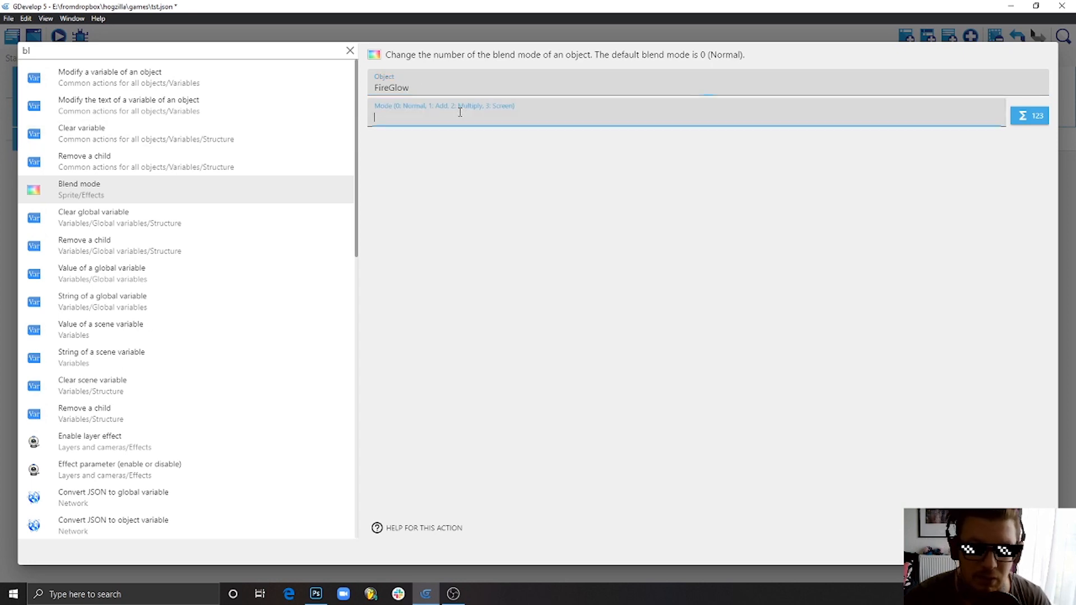
text(1)
click(595, 161)
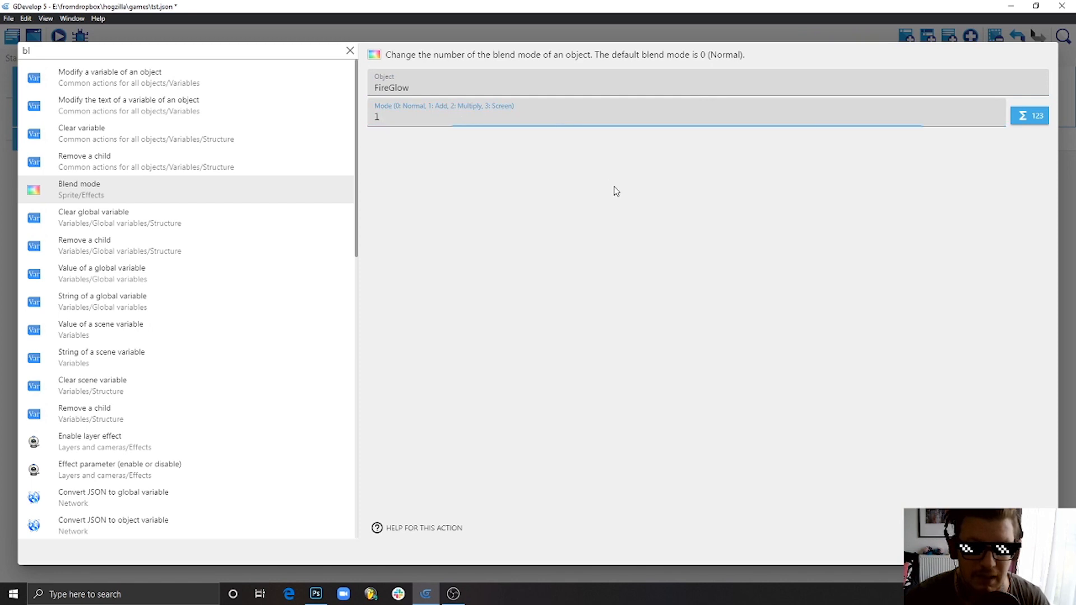
click(1033, 552)
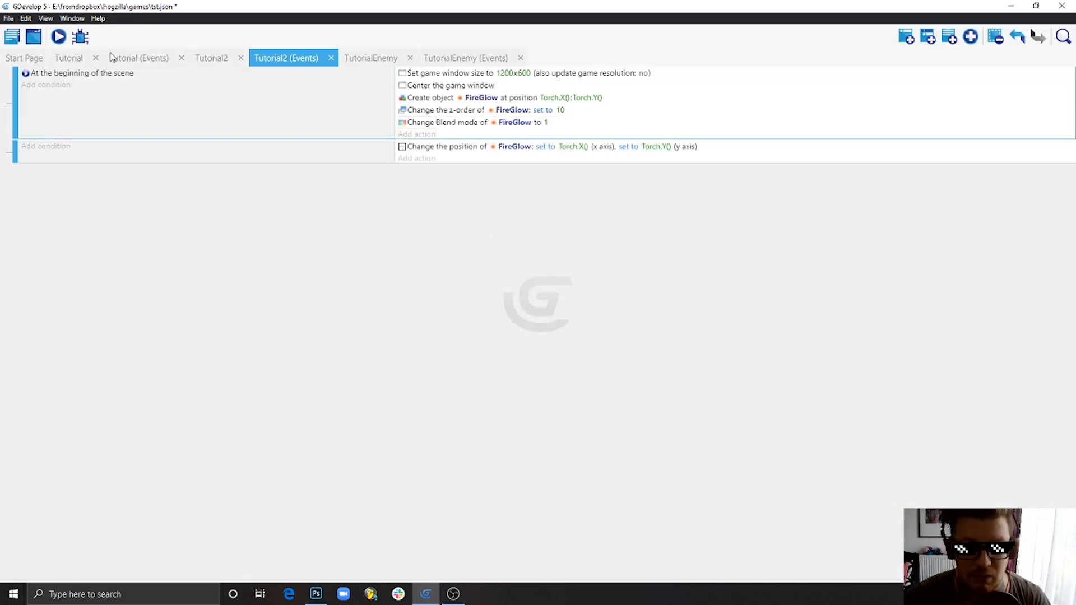
click(59, 37)
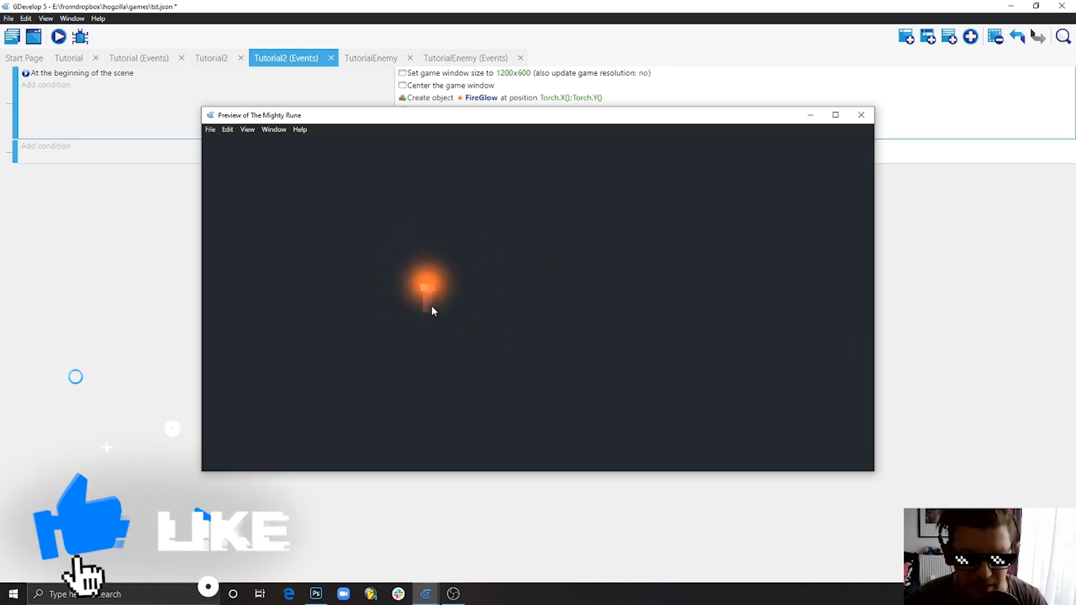
click(861, 115)
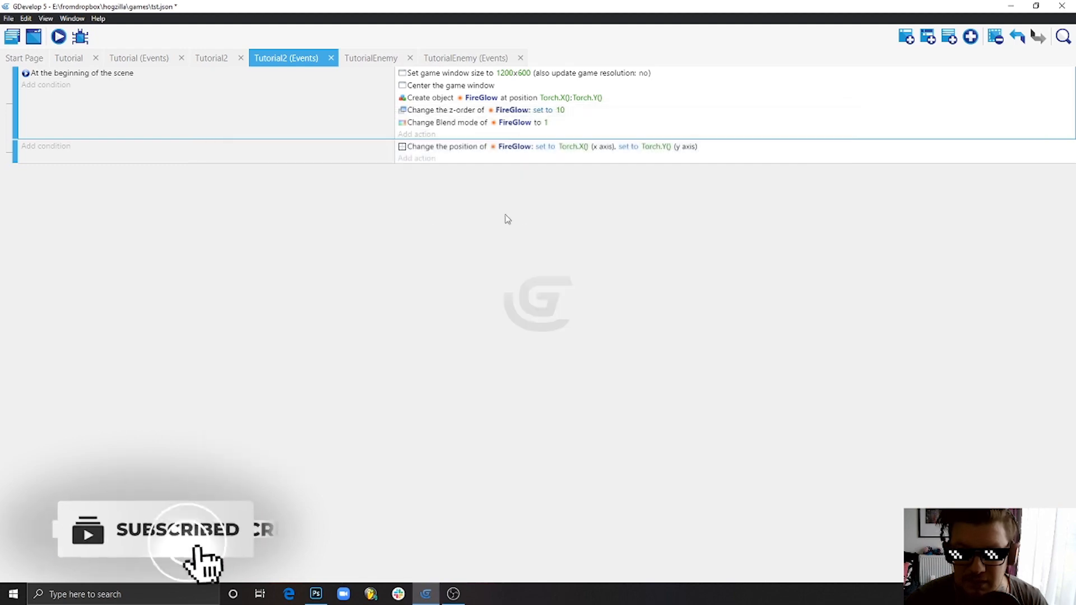
Step: Add a Change sprite opacity action to the scene-start event setting FireGlow's opacity to 99, and preview the scene
click(417, 134)
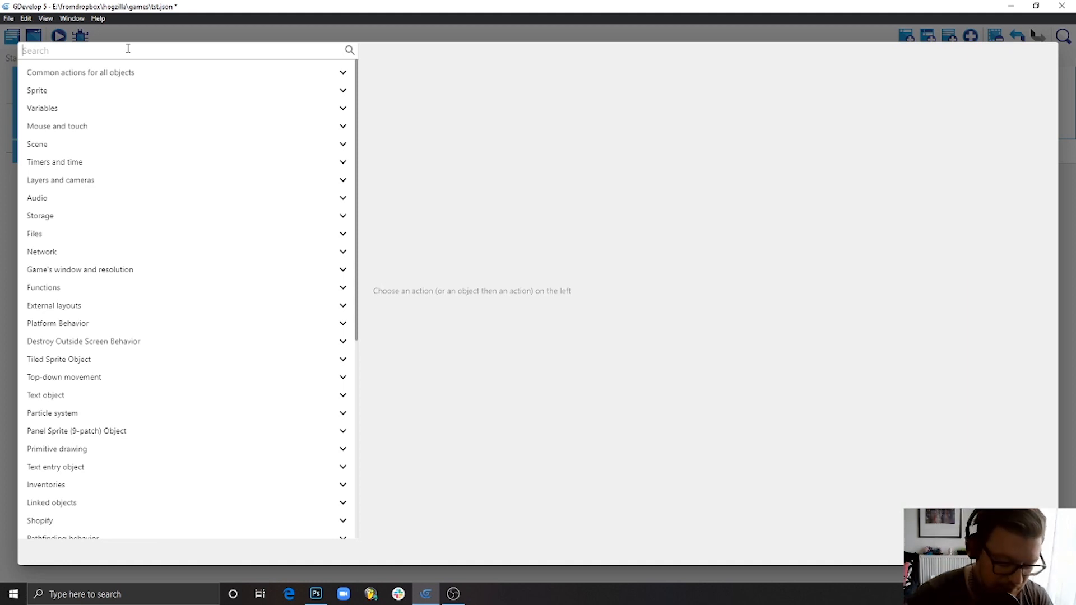
text(op)
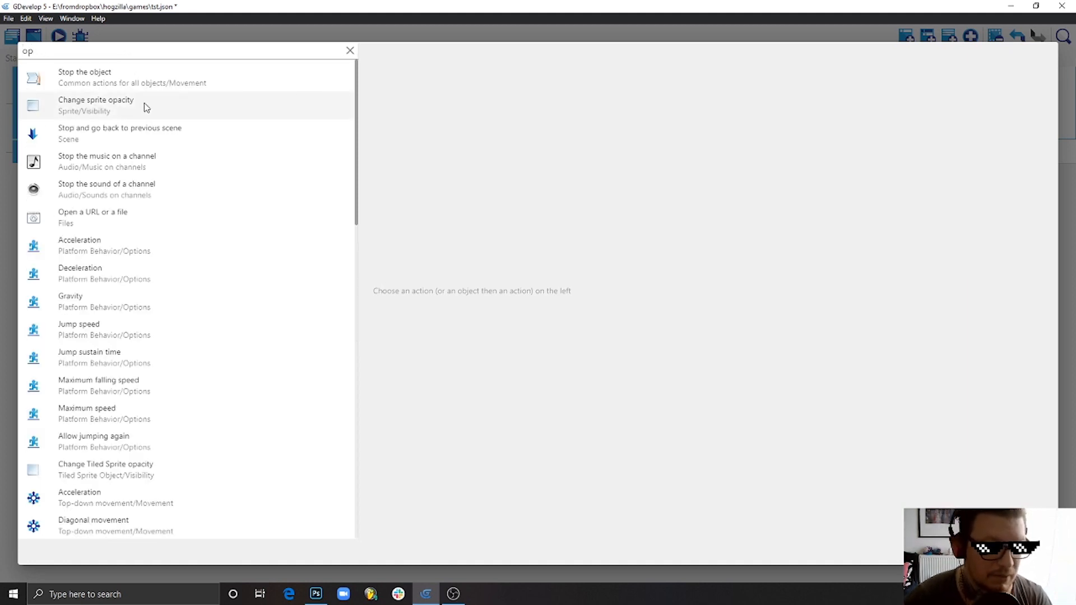
click(123, 111)
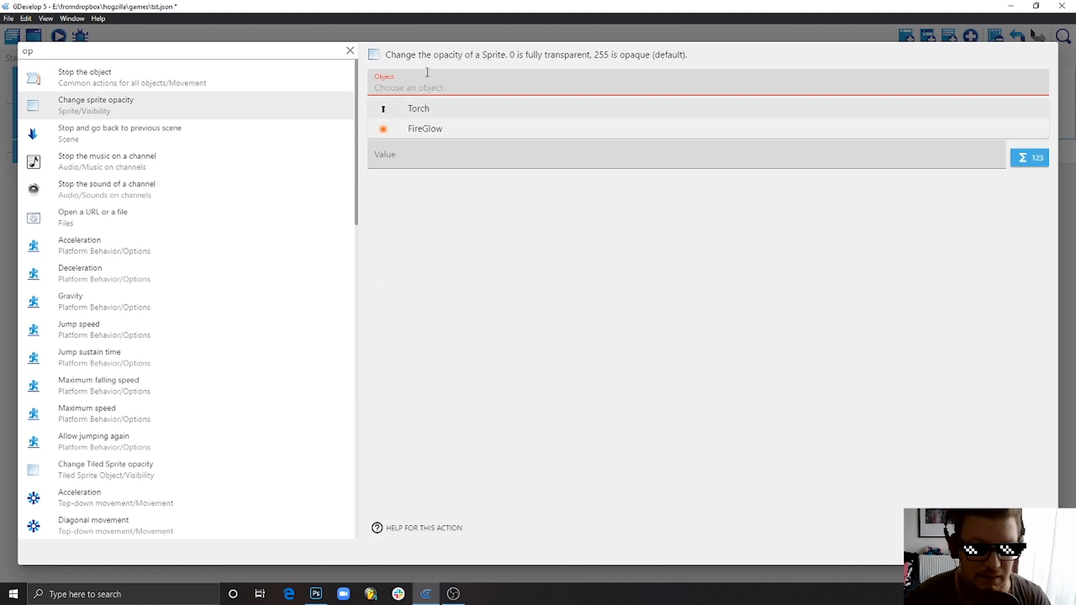
click(437, 132)
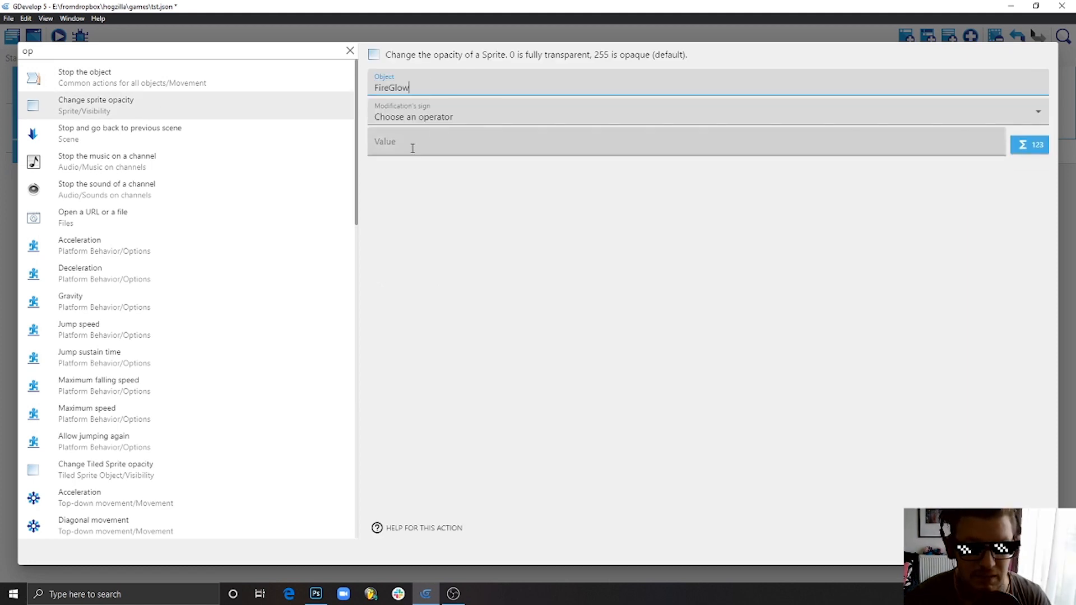
click(416, 118)
click(414, 146)
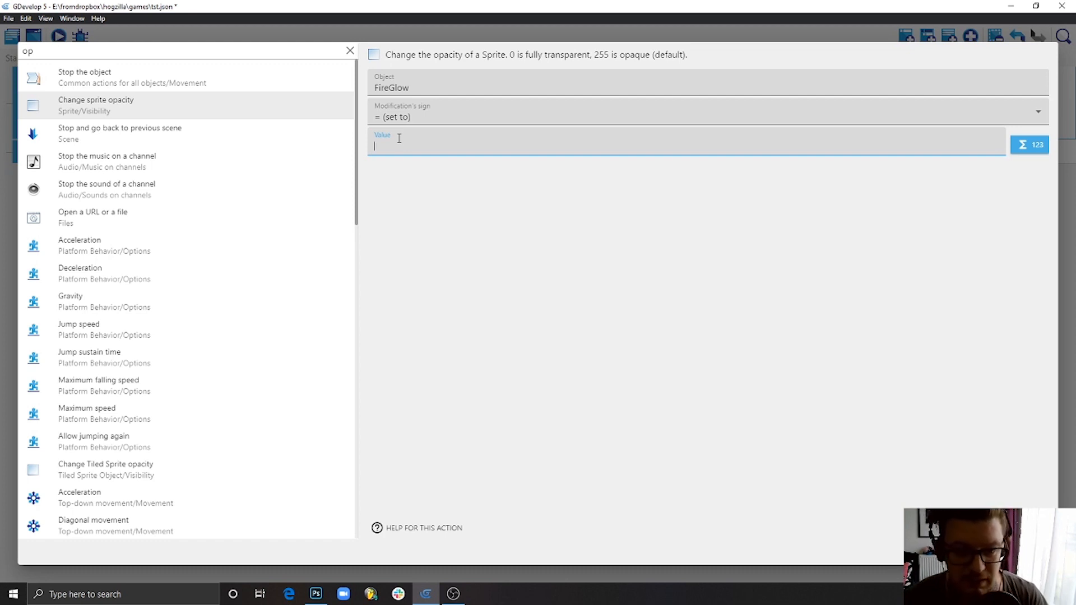
text(99)
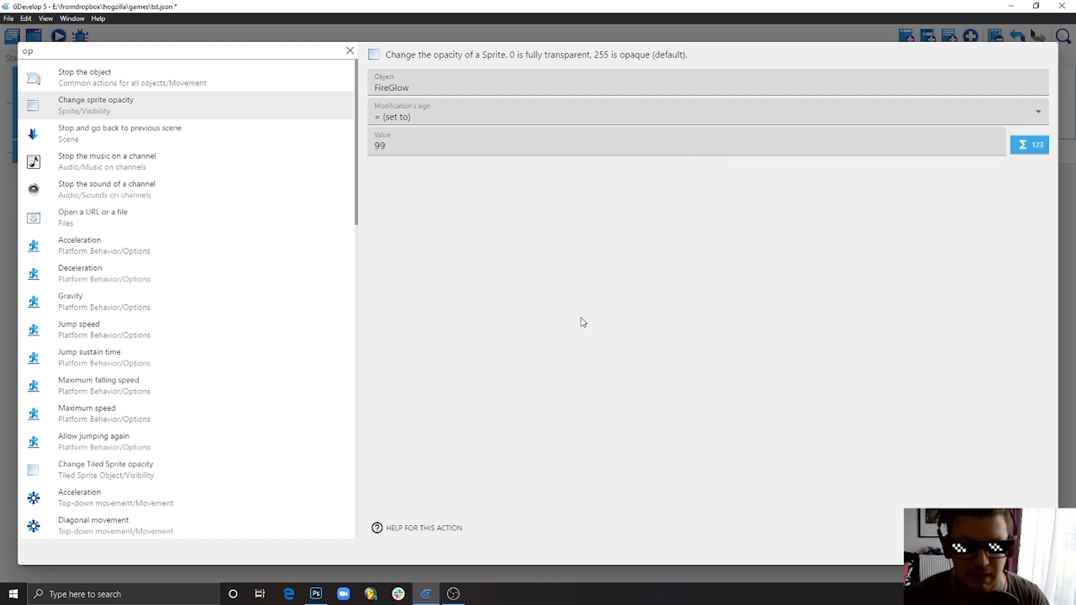
key(Return)
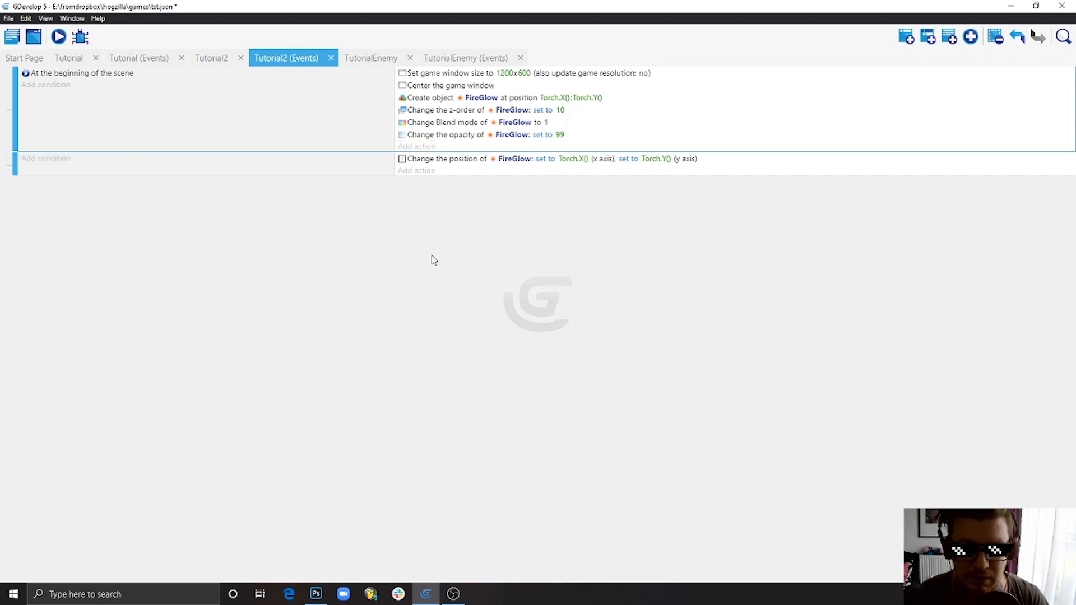
click(59, 38)
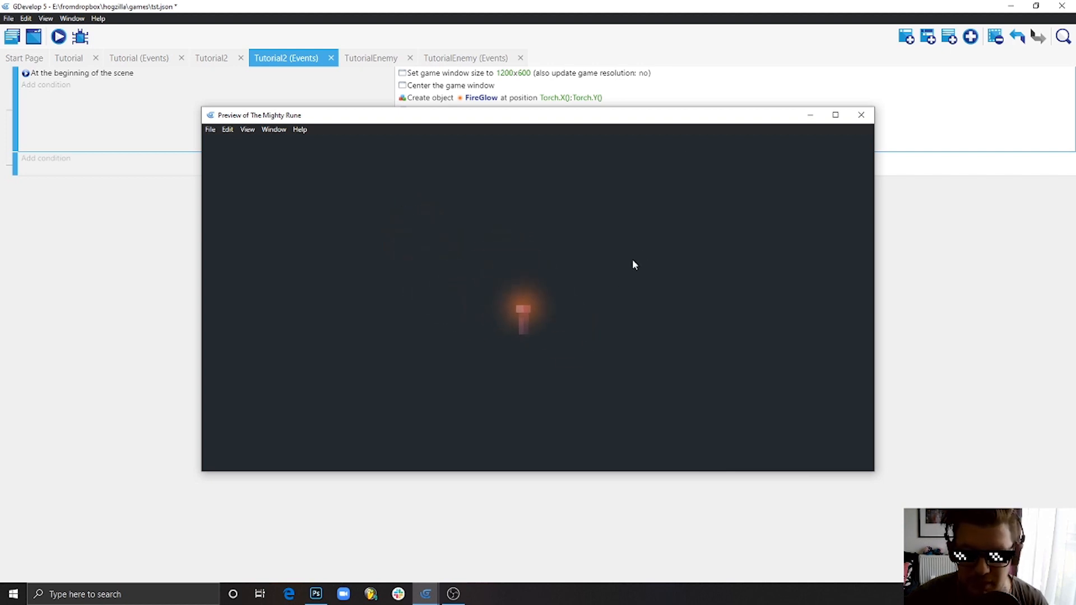
click(860, 115)
Step: Add a Particles emitter object to the Tutorial2 scene and name it Fire
click(211, 58)
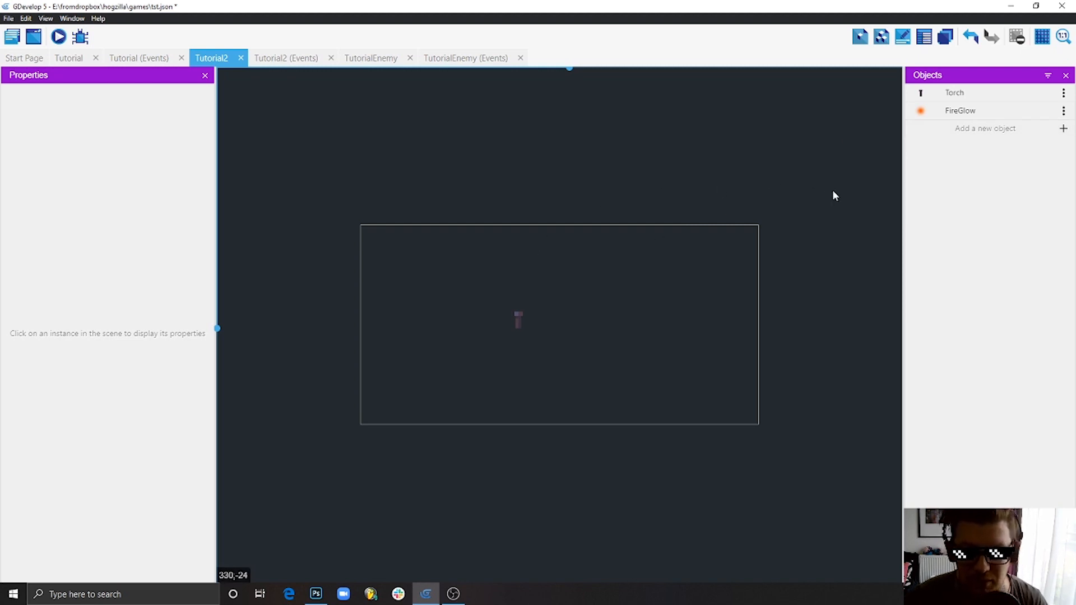
click(992, 130)
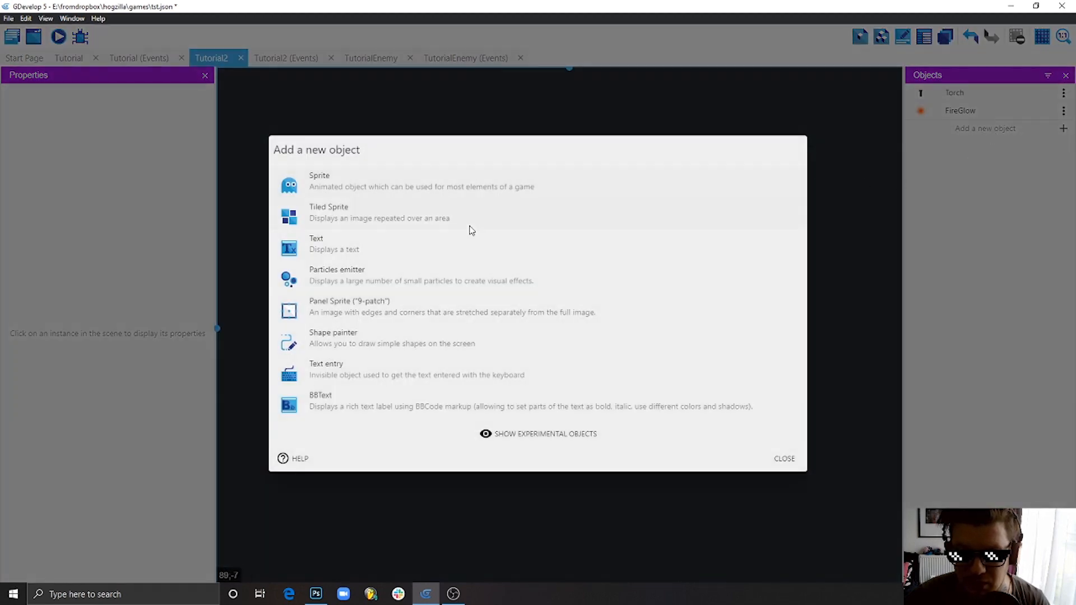
click(356, 280)
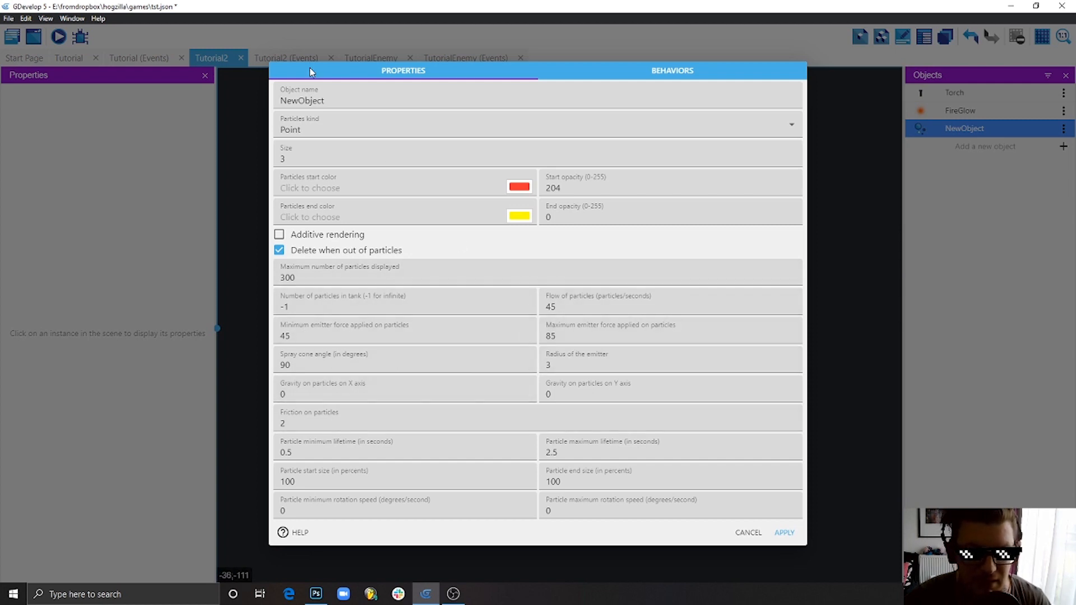
click(327, 101)
drag(327, 101, 250, 105)
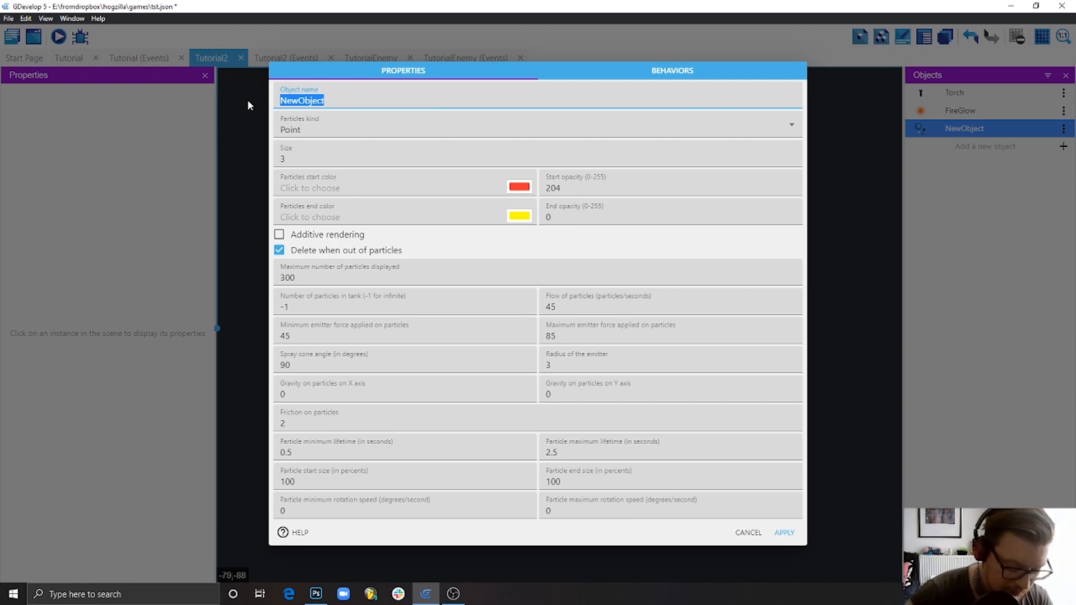
text(Fire)
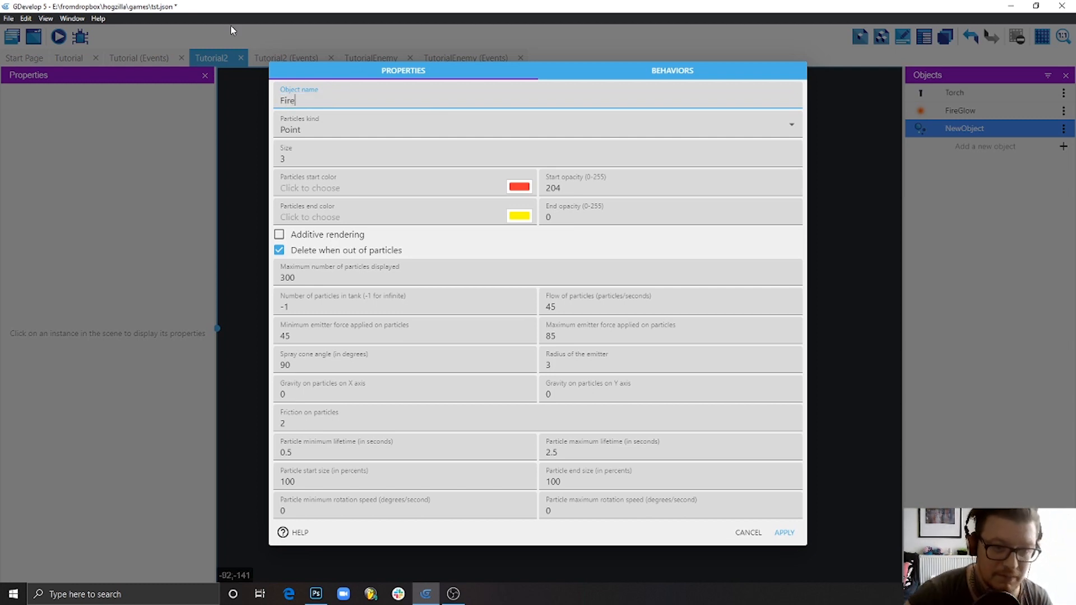
Step: Keep Point as the Fire emitter's particle kind, set the particle size to 2 and enable additive rendering
click(367, 134)
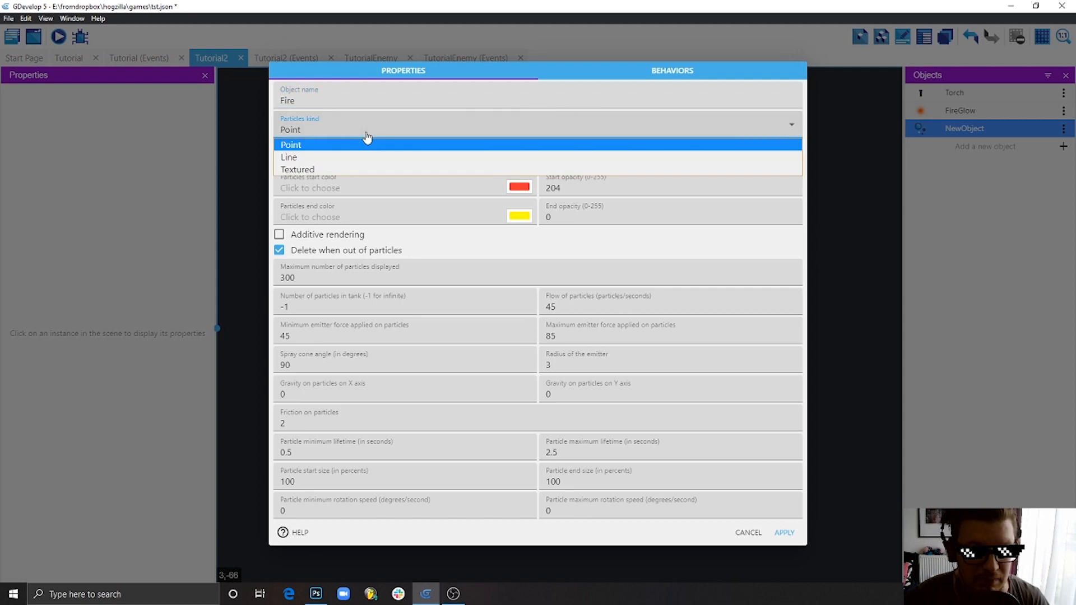
click(328, 130)
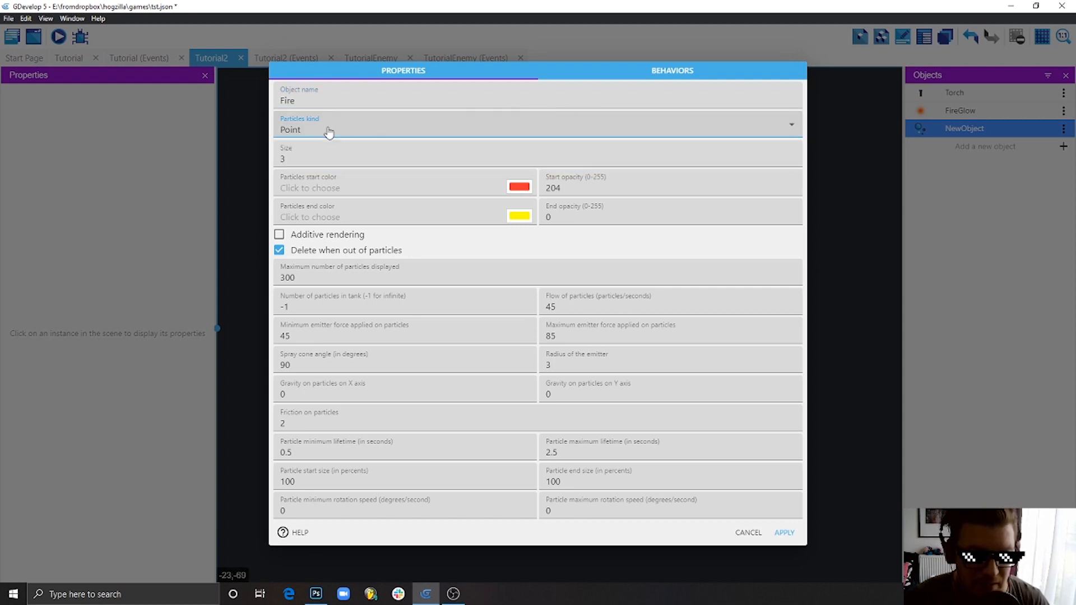
click(325, 129)
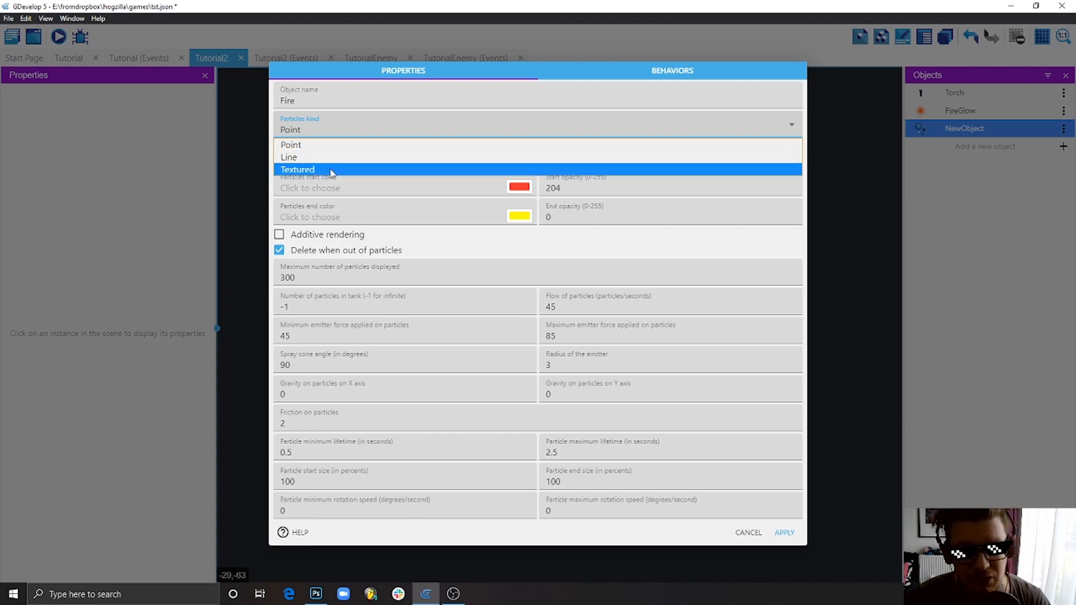
click(296, 147)
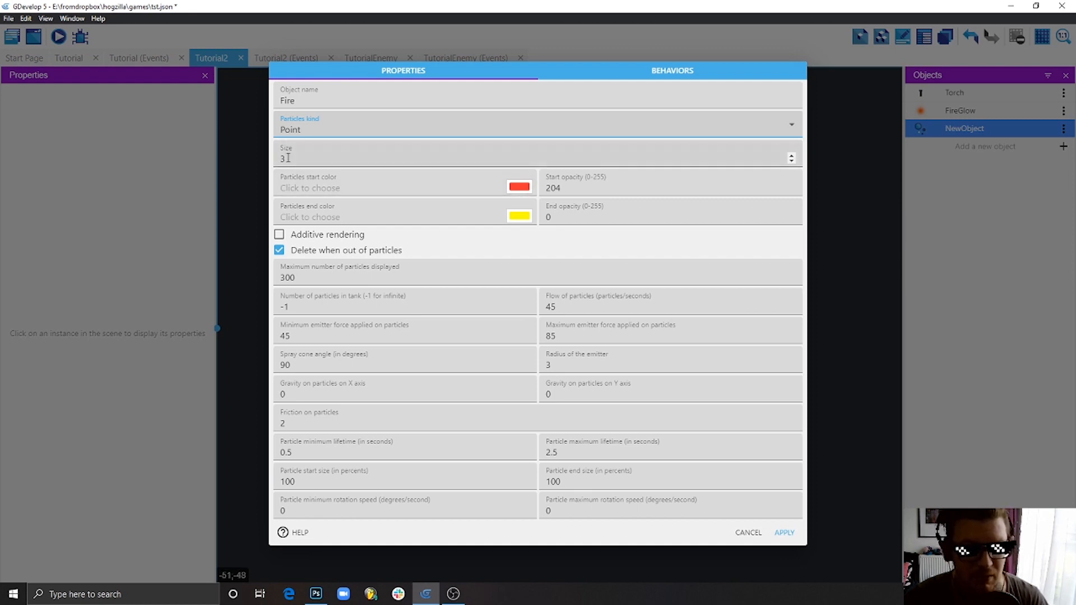
double_click(303, 149)
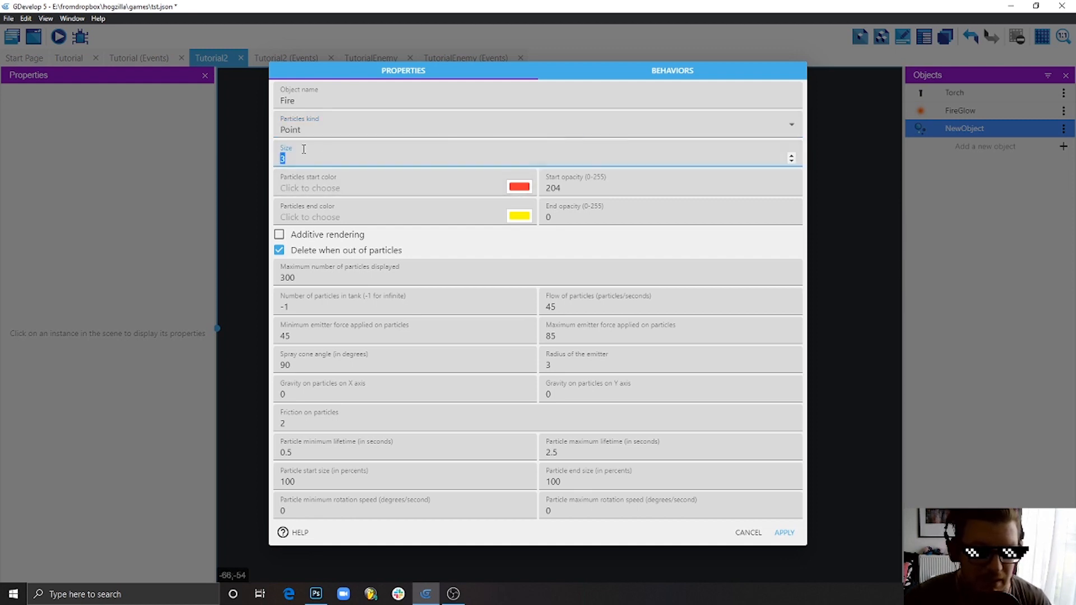
text(2)
click(462, 240)
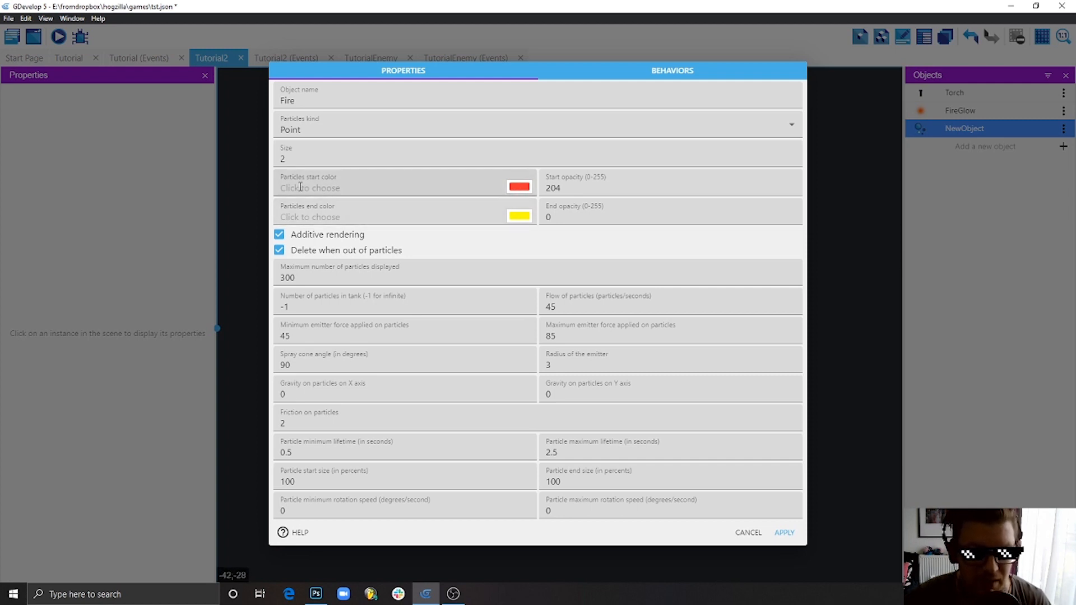
Step: Set the Fire emitter's particle start color to yellow (FDFF39) and its end color to red
click(519, 187)
drag(530, 275, 525, 275)
click(529, 275)
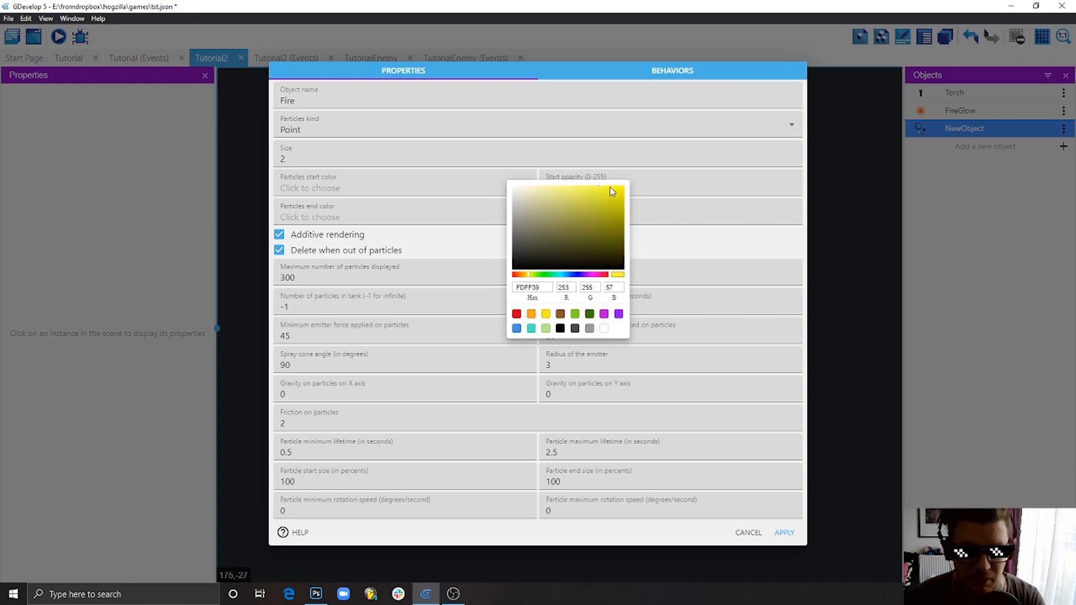
click(486, 178)
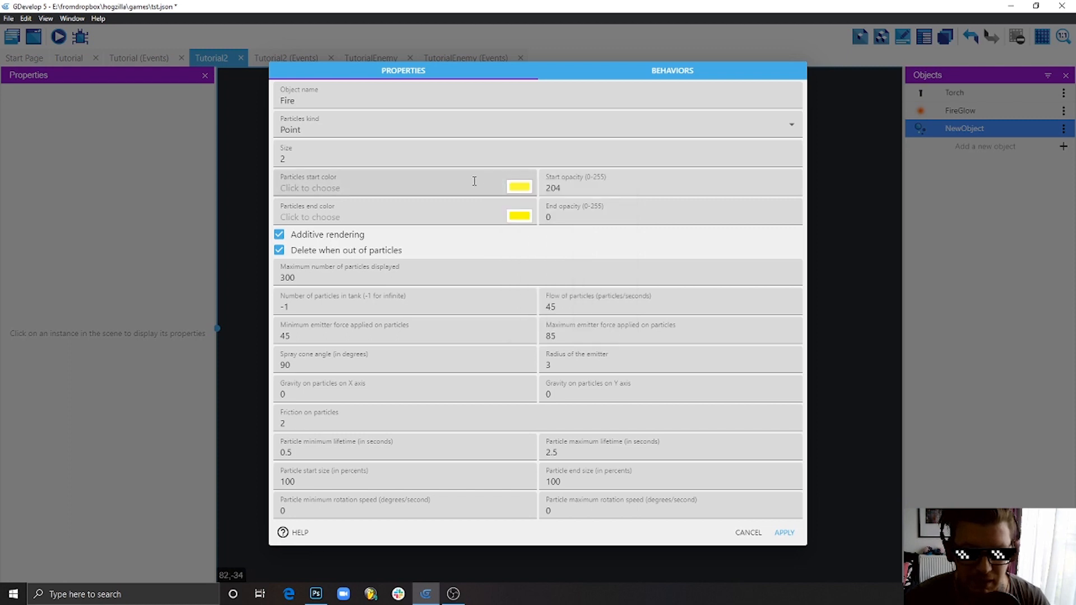
click(518, 216)
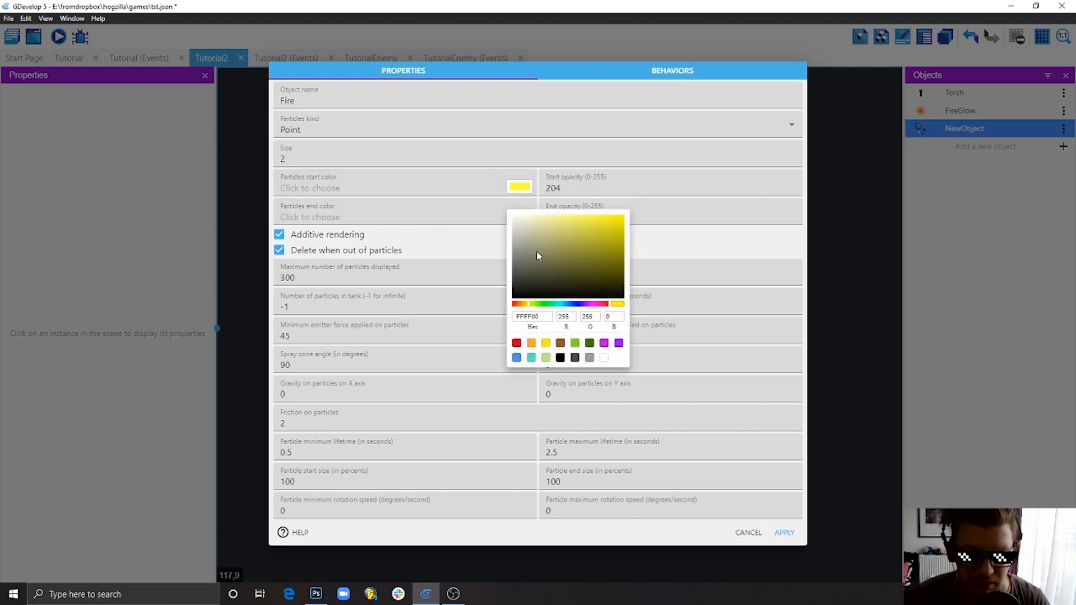
drag(527, 307, 513, 307)
click(516, 305)
click(651, 245)
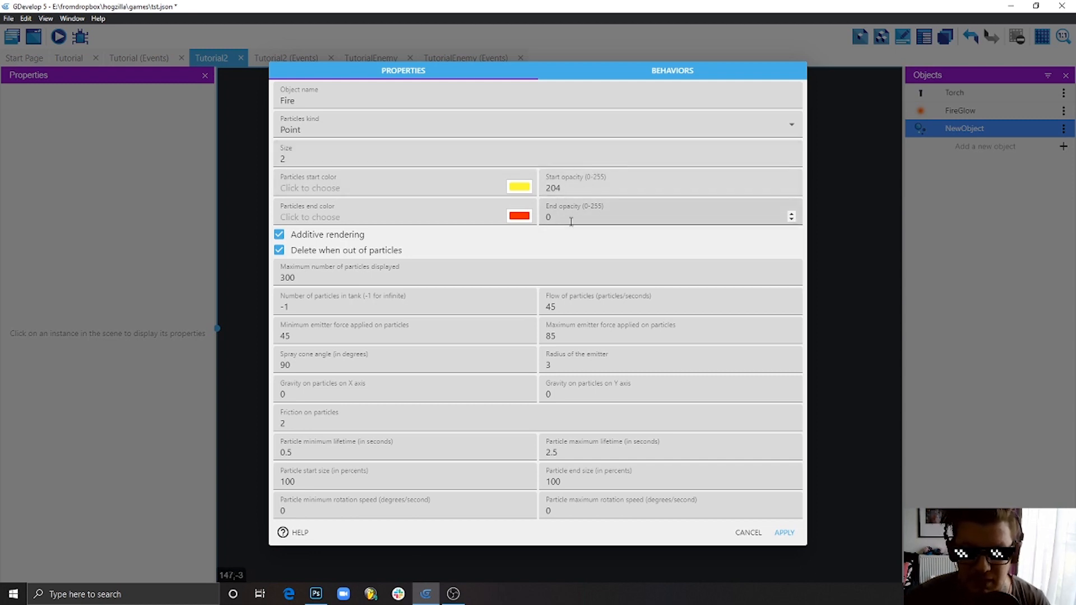
Step: Set the Fire emitter's start opacity to 200 and keep its end opacity at 0
double_click(569, 190)
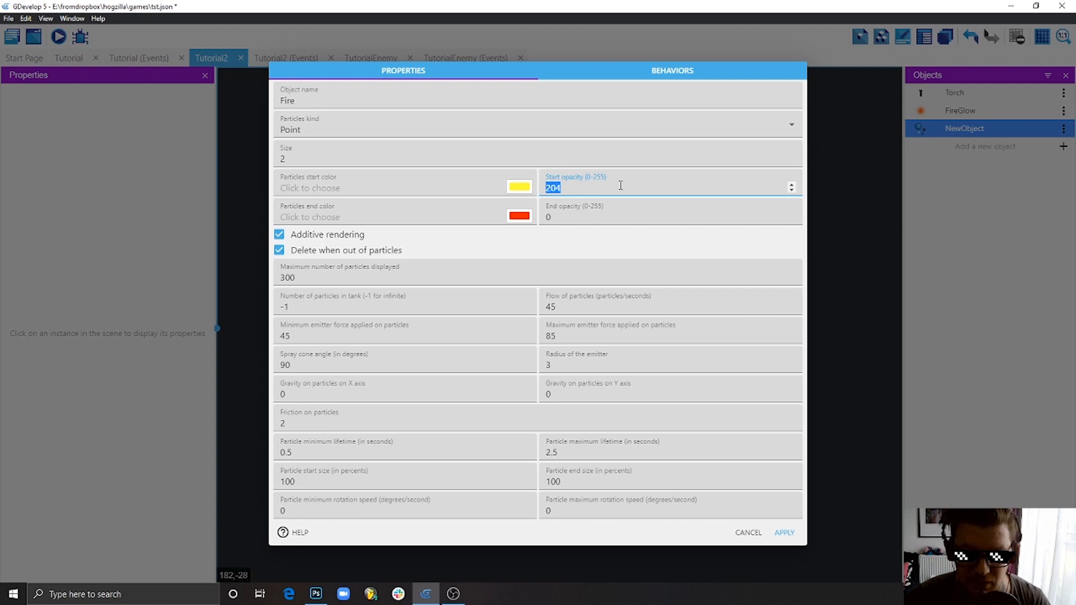
text(200)
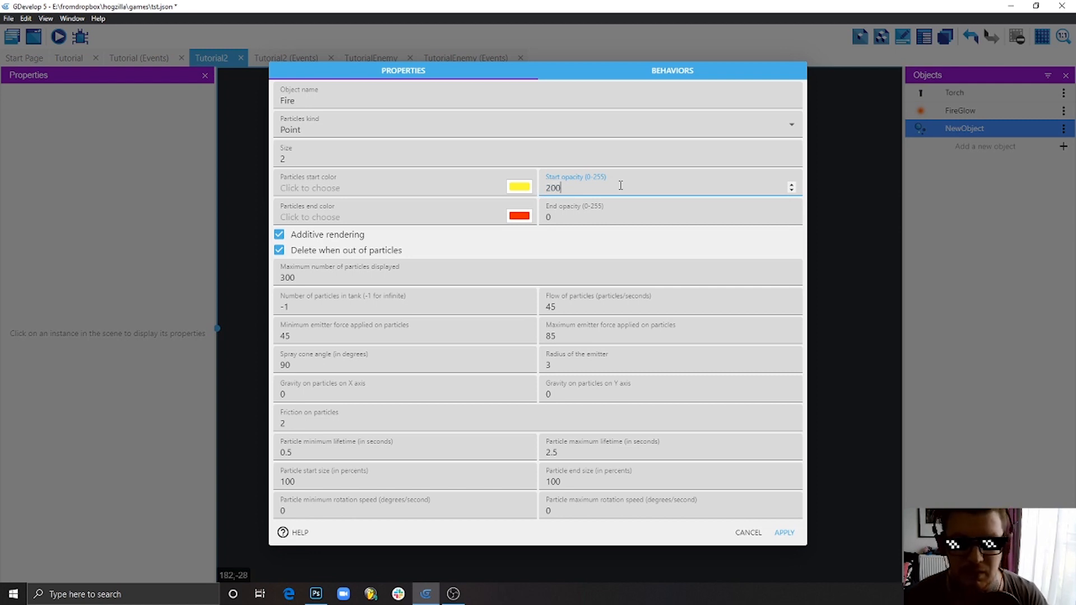
click(576, 217)
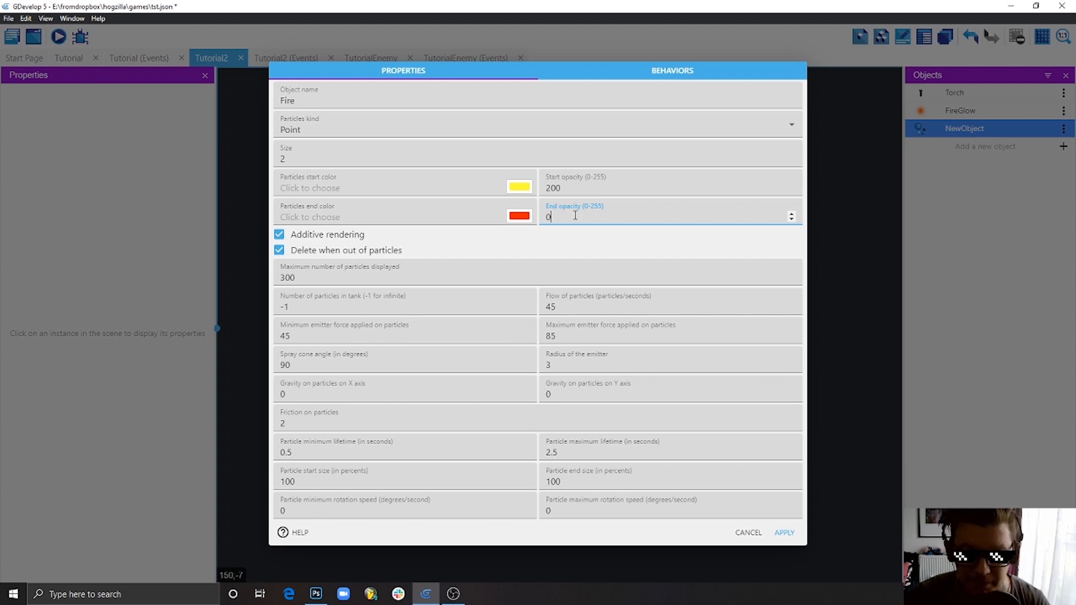
drag(577, 217, 540, 216)
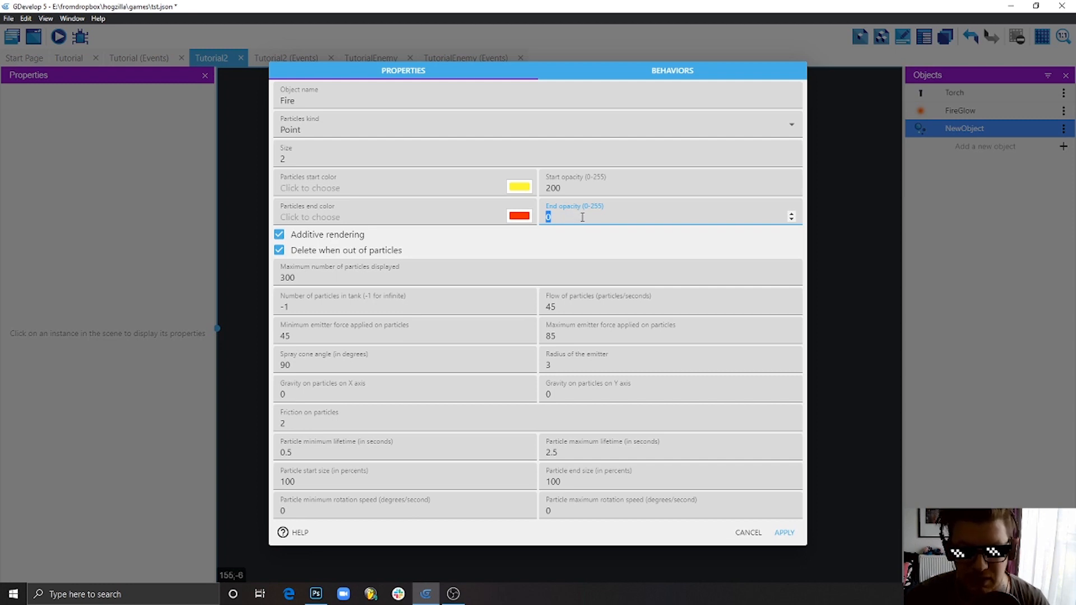
Step: Switch additive rendering and deletion when out of particles off and back on for the Fire emitter
click(635, 251)
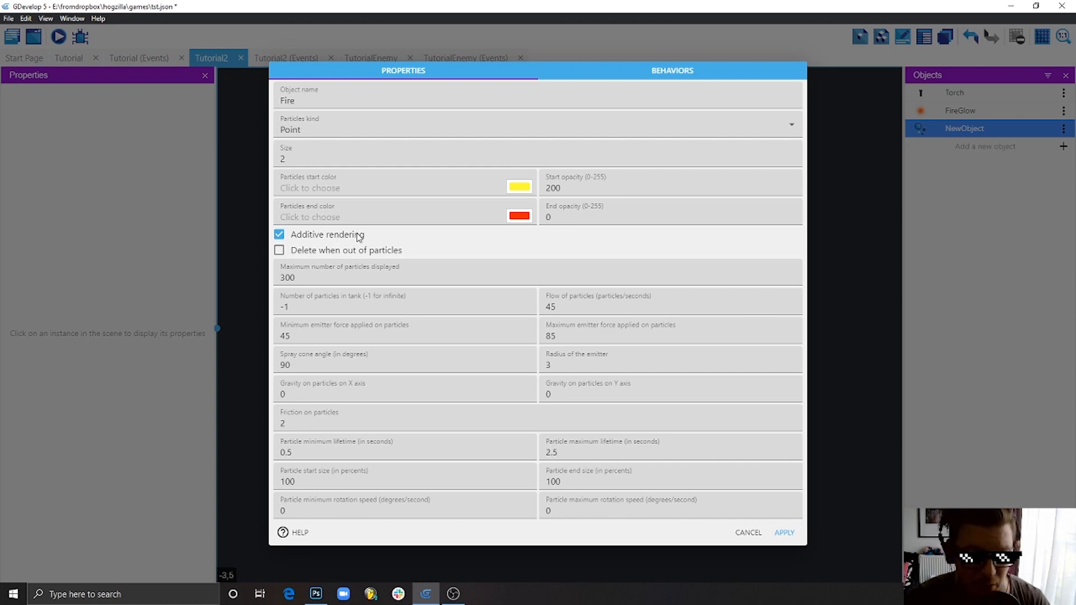
click(280, 236)
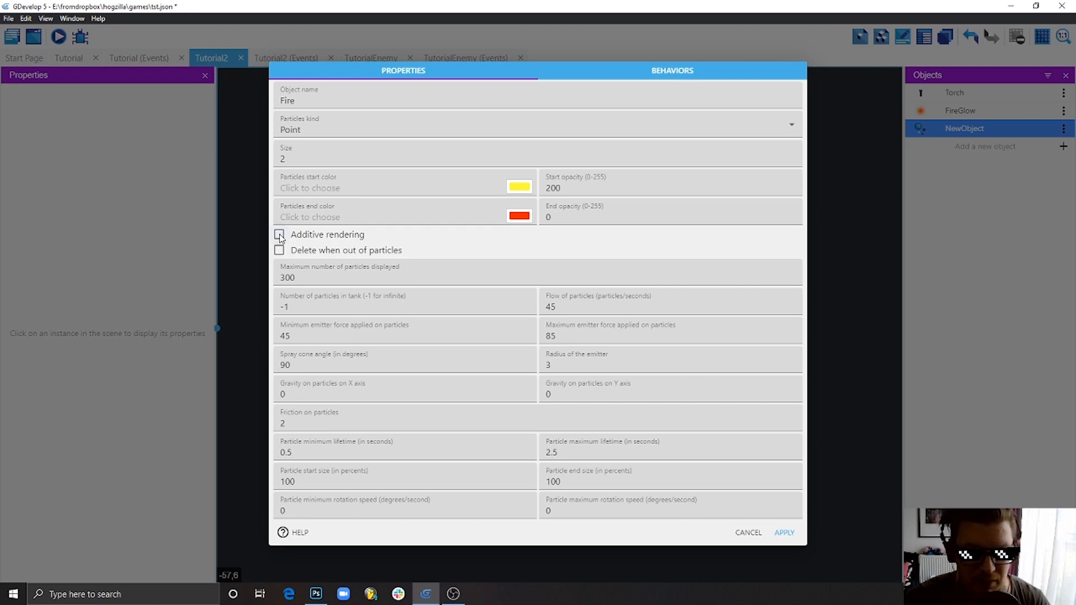
click(279, 236)
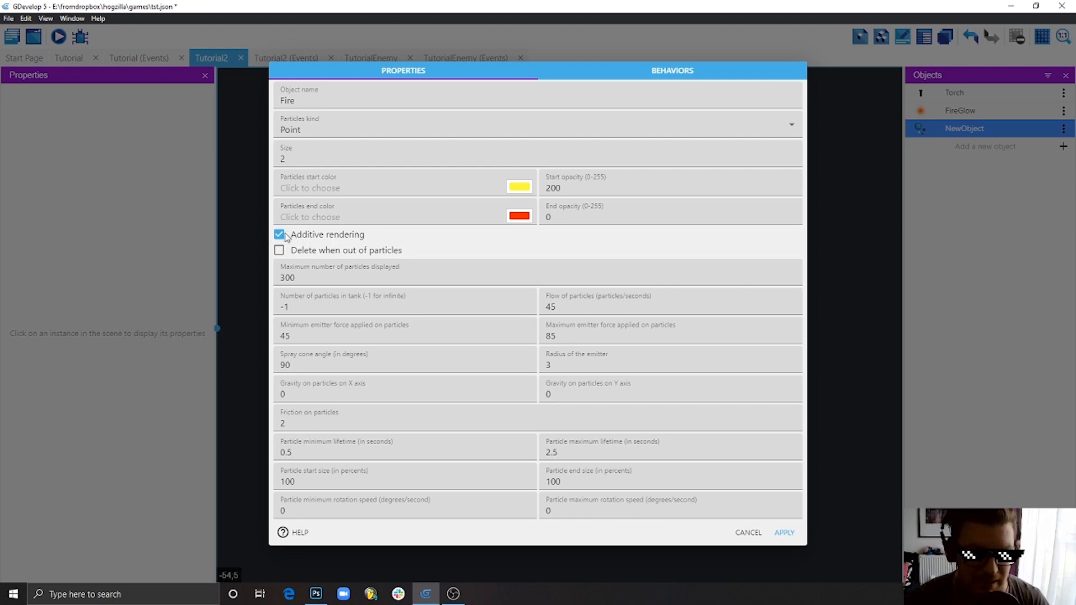
click(279, 251)
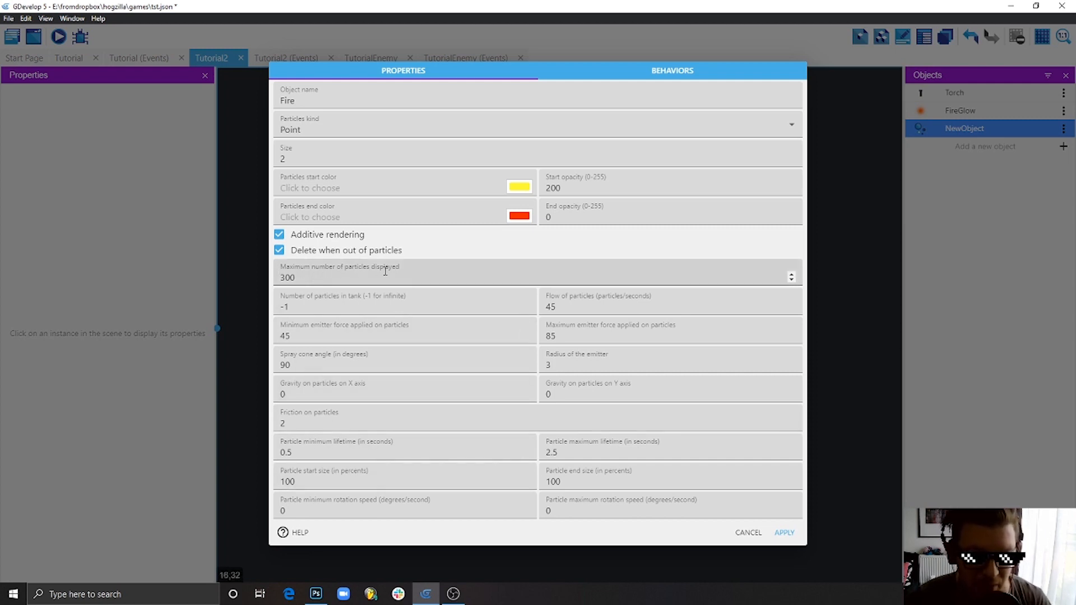
Step: Try 10 particles in the Fire emitter's tank and restore the infinite setting of -1
double_click(300, 278)
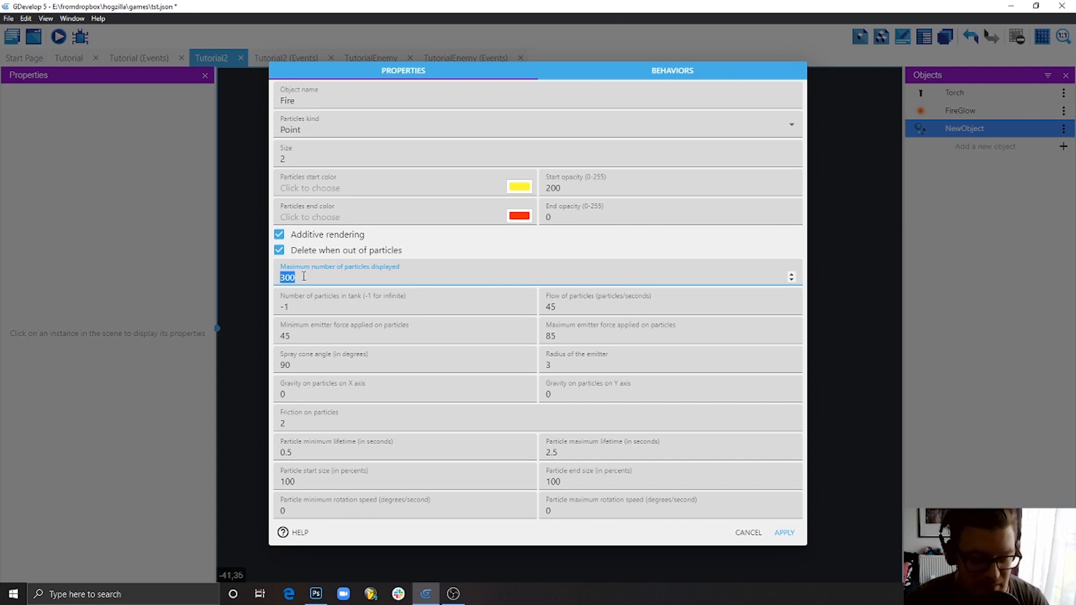
click(382, 264)
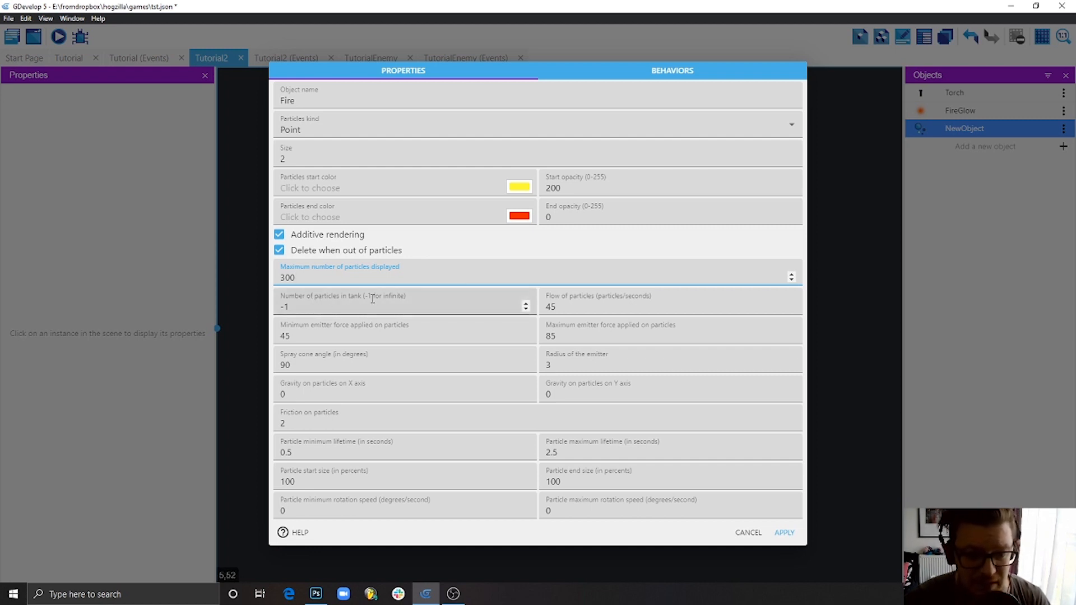
double_click(295, 307)
text(10)
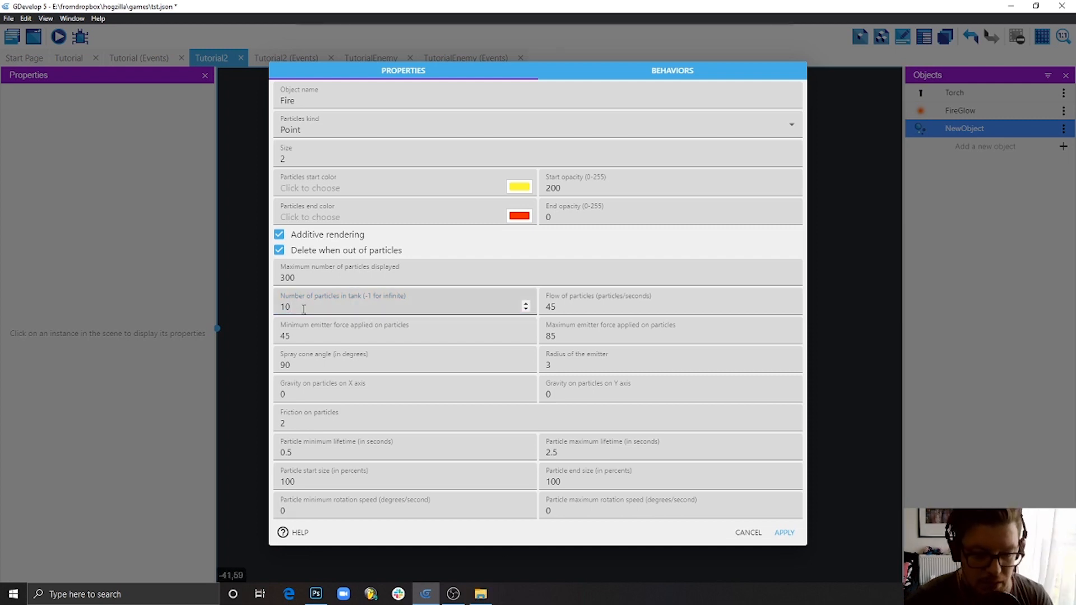
double_click(303, 307)
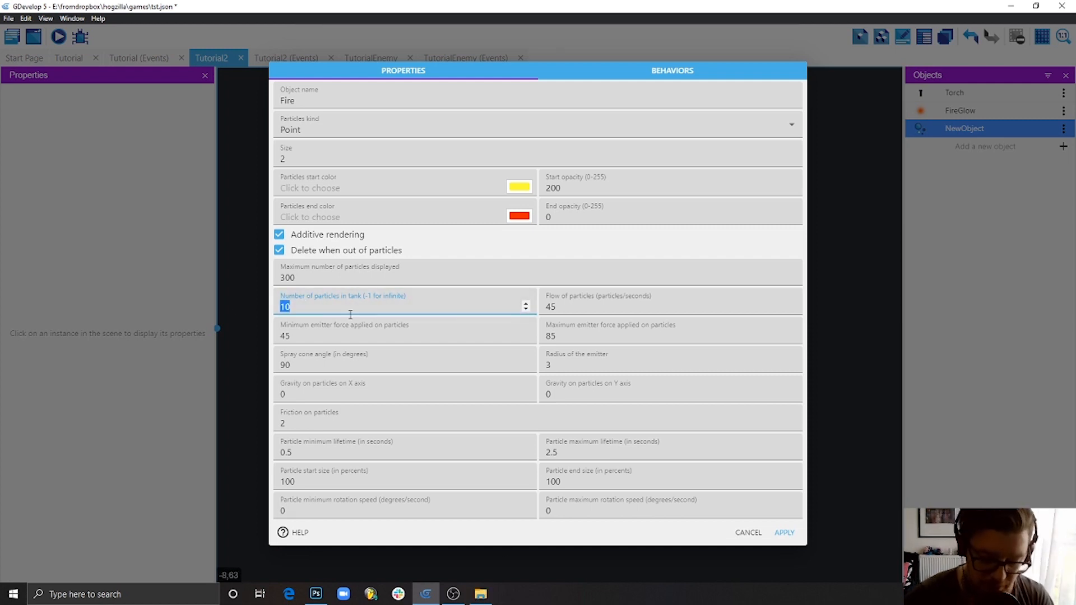
text(-1)
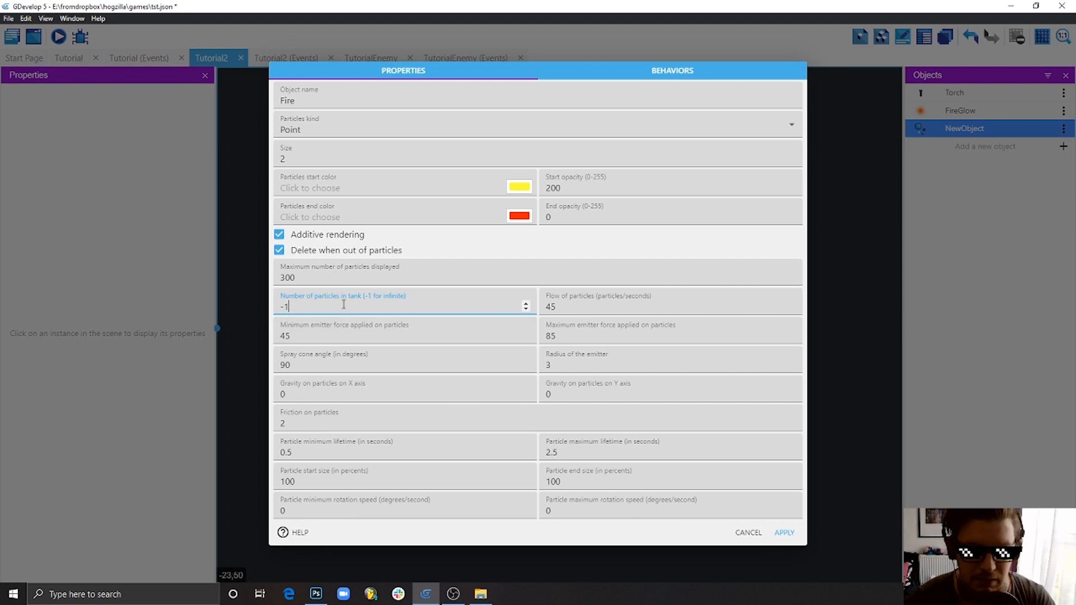
Step: Set the Fire emitter's flow of particles to 300 per second
click(563, 309)
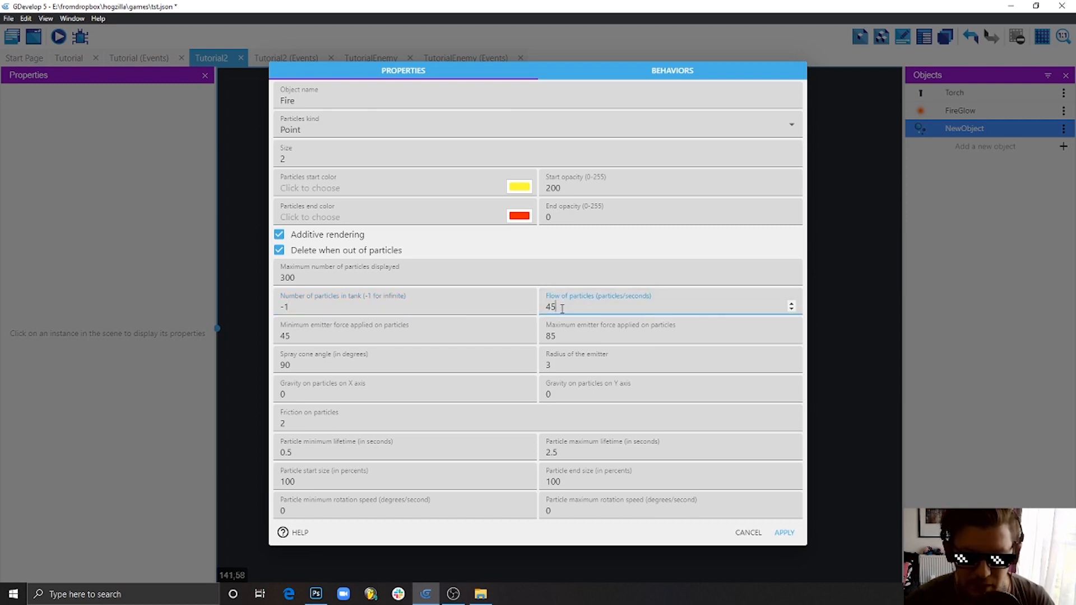
double_click(561, 306)
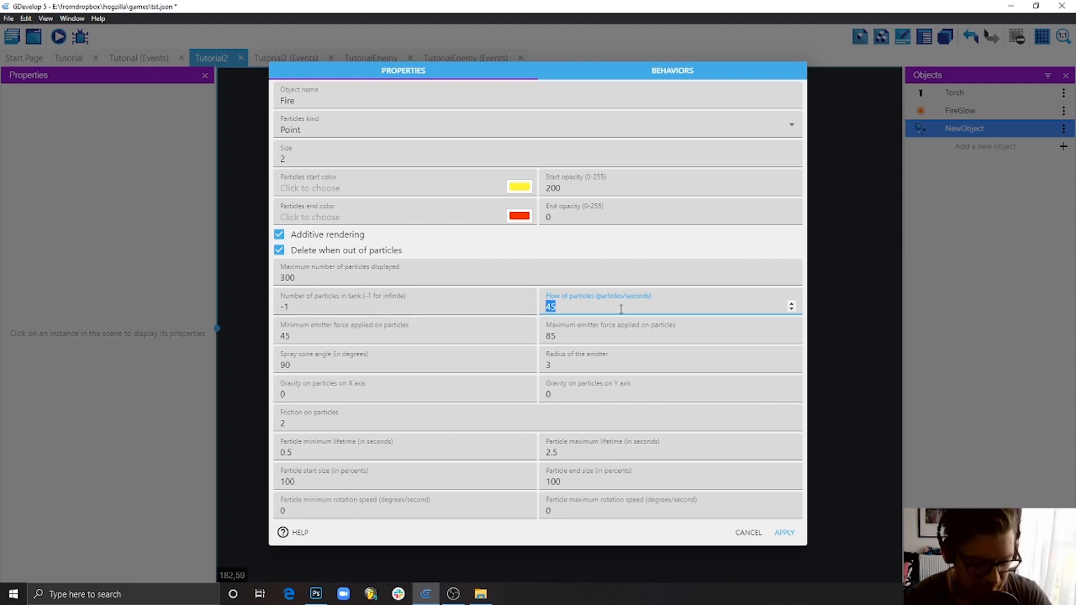
text(300)
Step: Set the emitter force applied on the Fire particles to a minimum of 25 and a maximum of 35
click(587, 335)
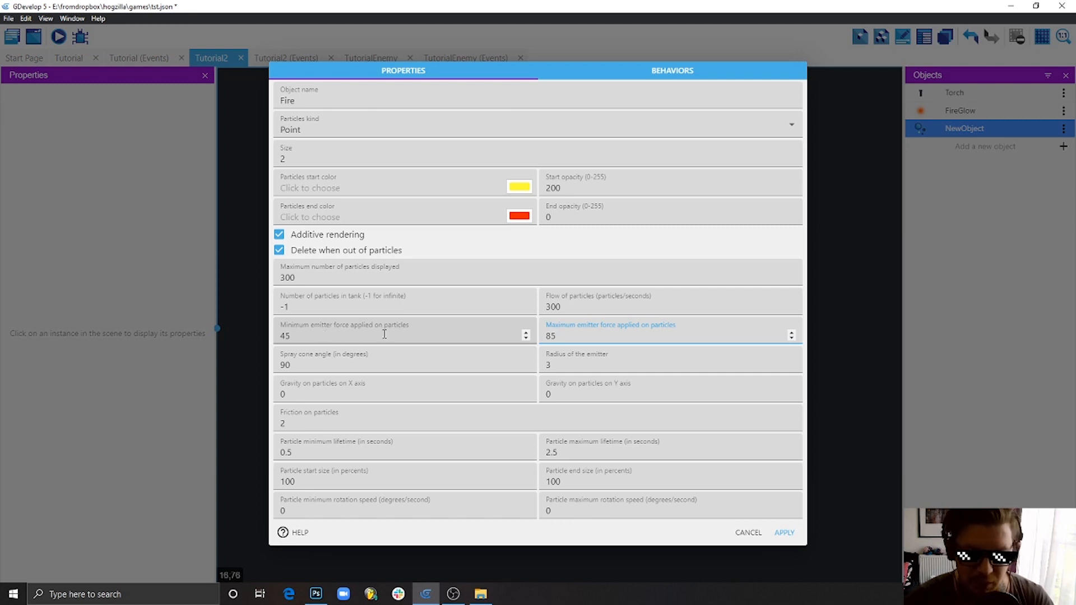
double_click(298, 334)
text(25)
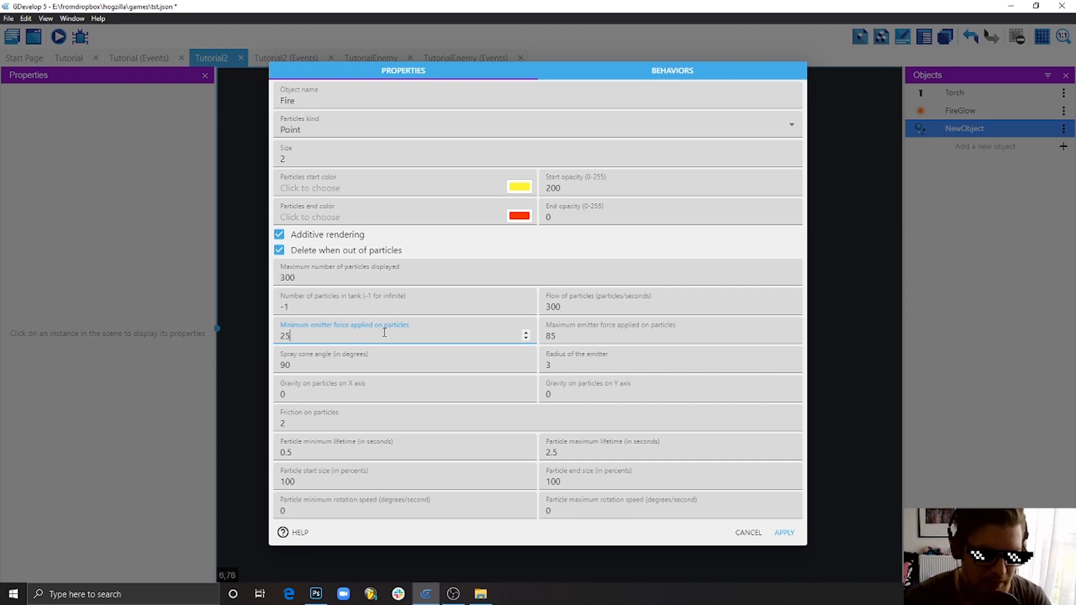
double_click(568, 335)
text(35)
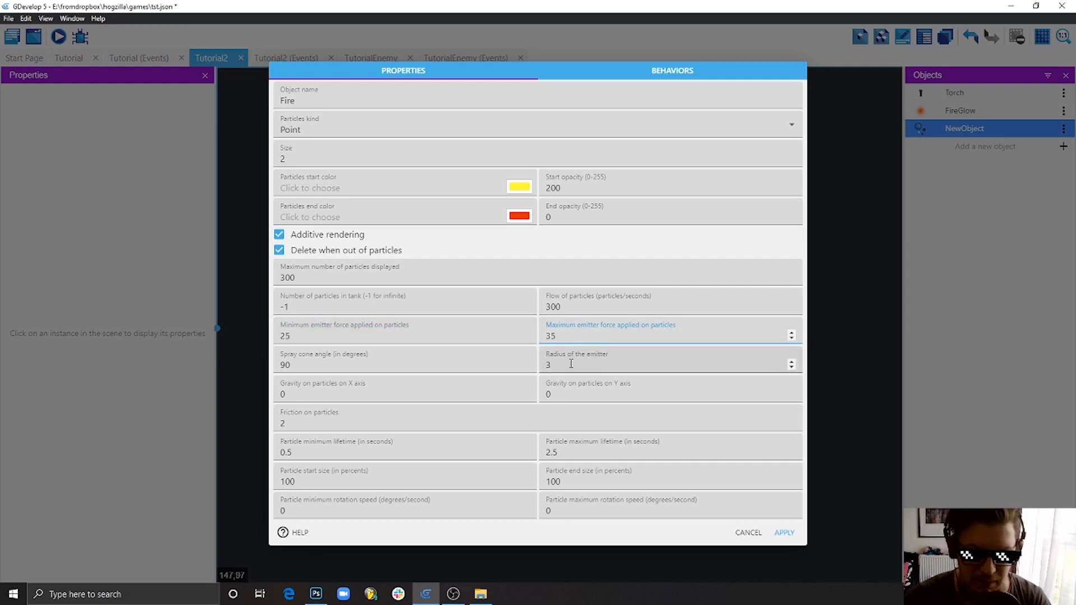
click(571, 364)
click(360, 338)
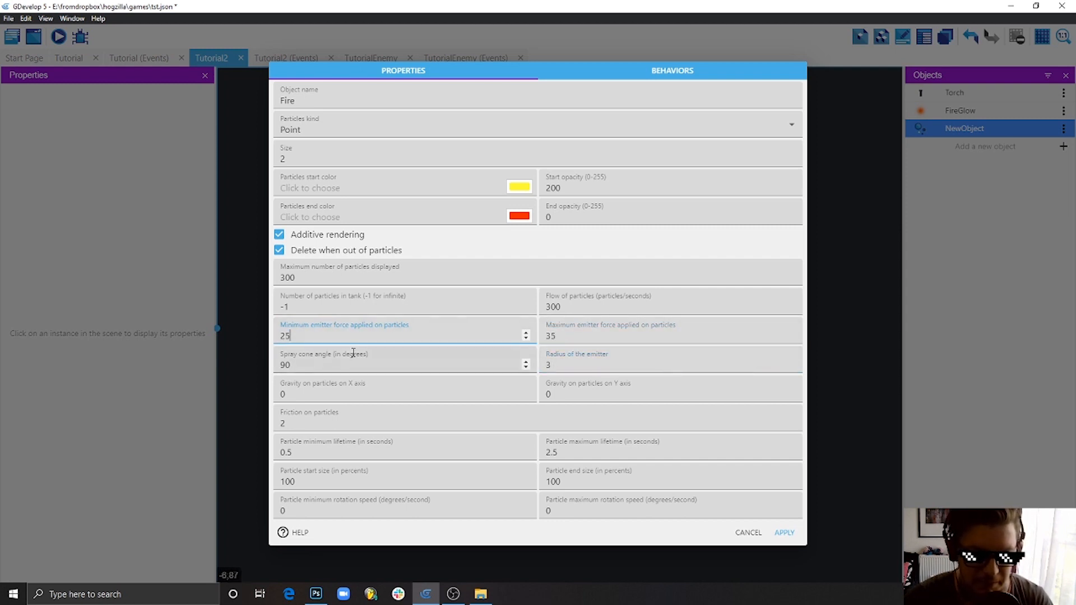
Step: Set the Fire emitter's spray cone angle to 1 degree and keep the emitter radius at 3
click(328, 367)
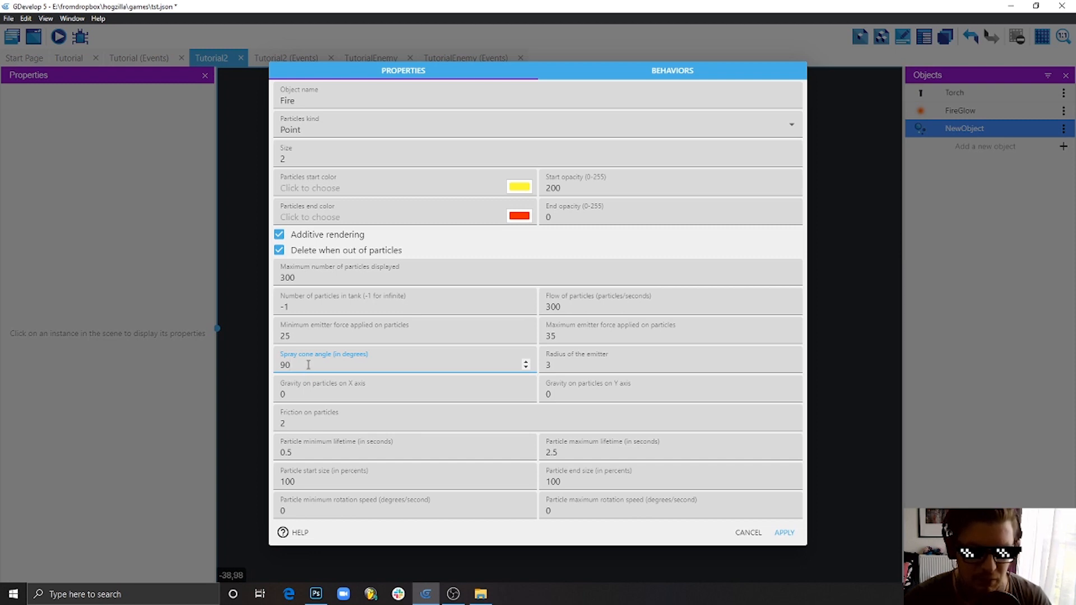
drag(308, 365, 275, 365)
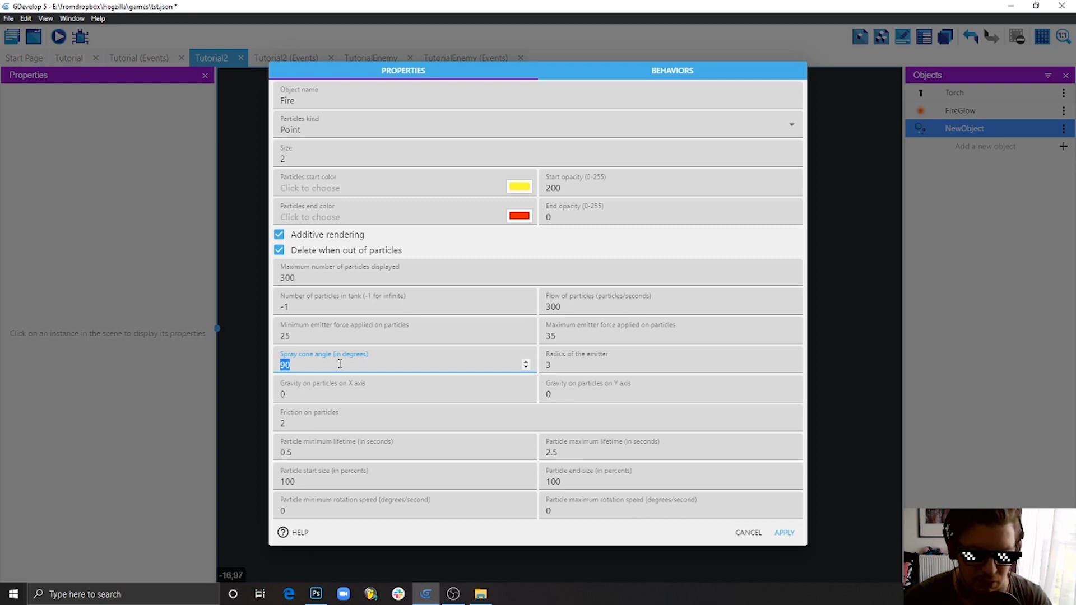
text(1)
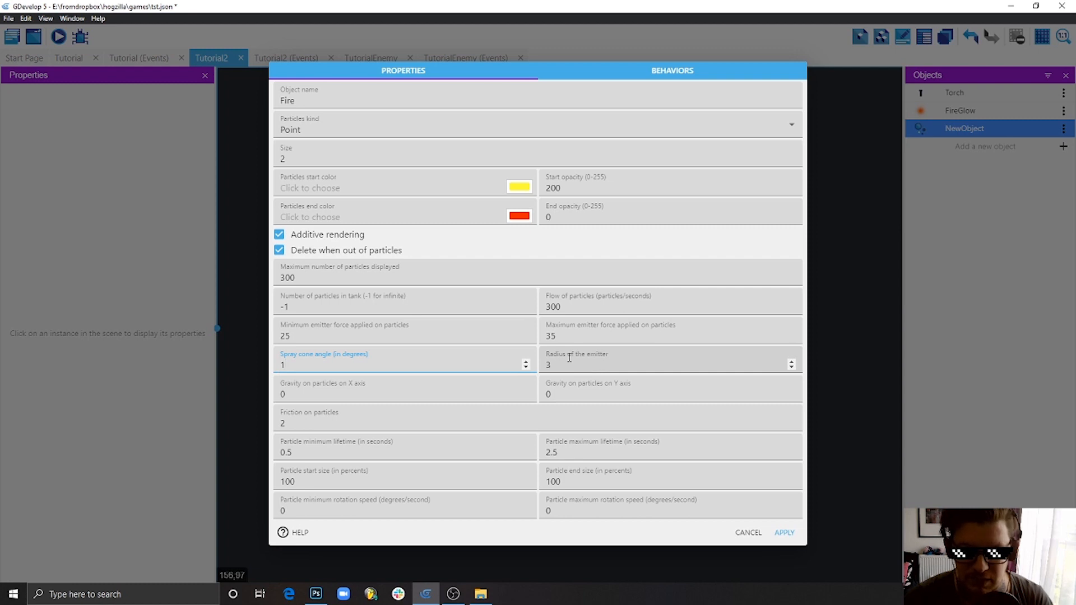
double_click(555, 366)
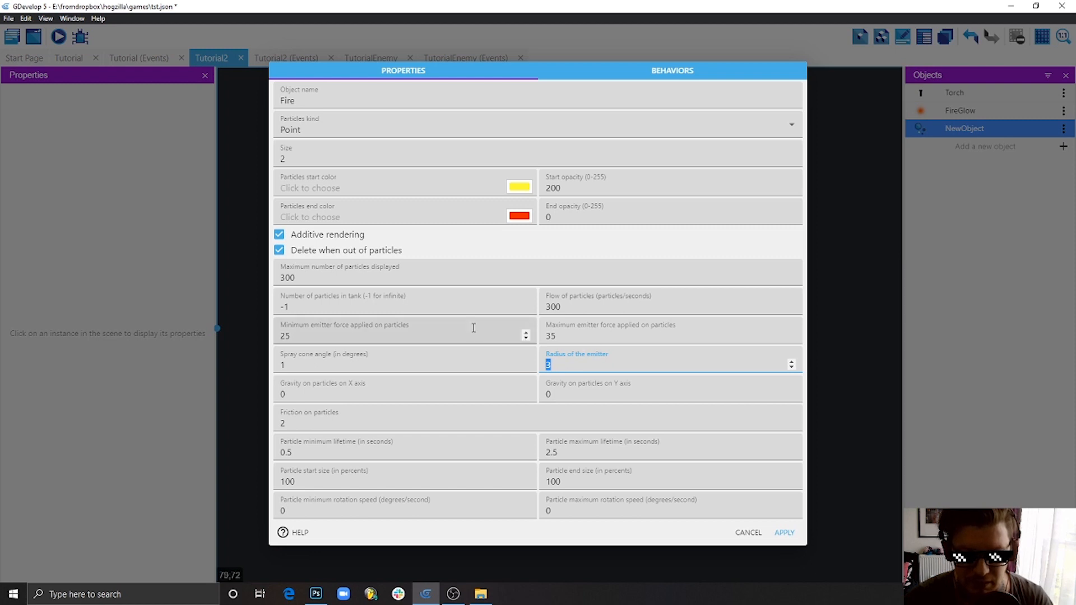
click(585, 366)
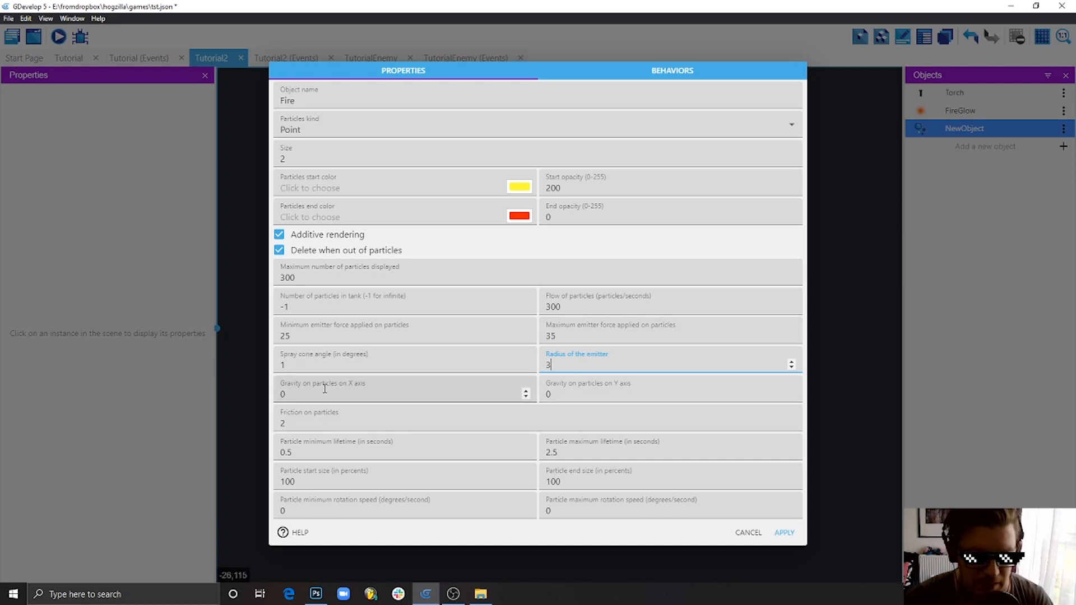
Step: Try a Y-axis gravity of 600 on the Fire particles and reset it to 0
click(306, 392)
click(570, 387)
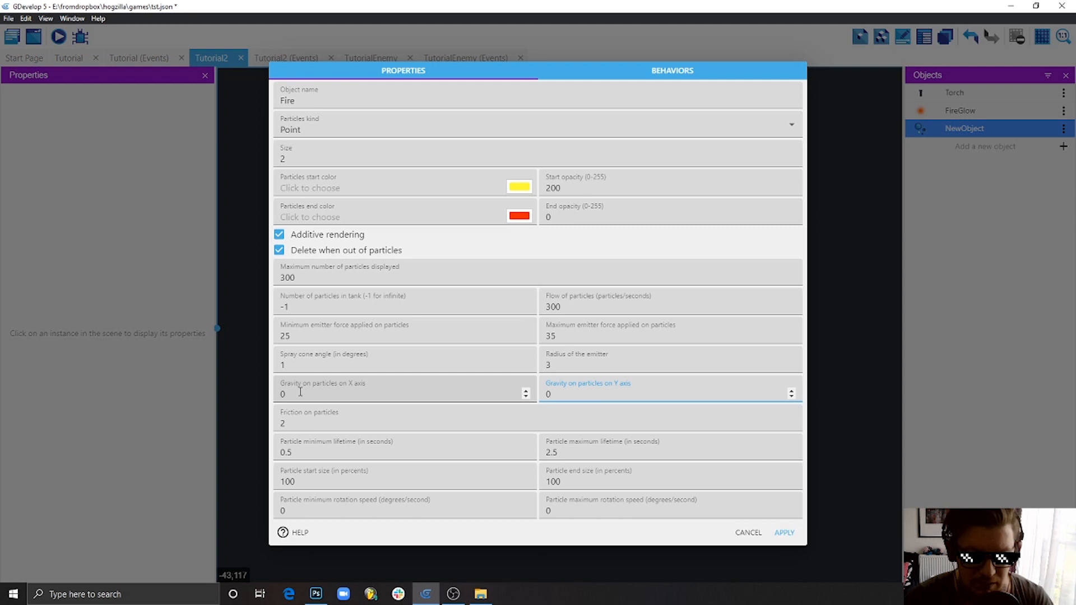
click(297, 390)
click(575, 394)
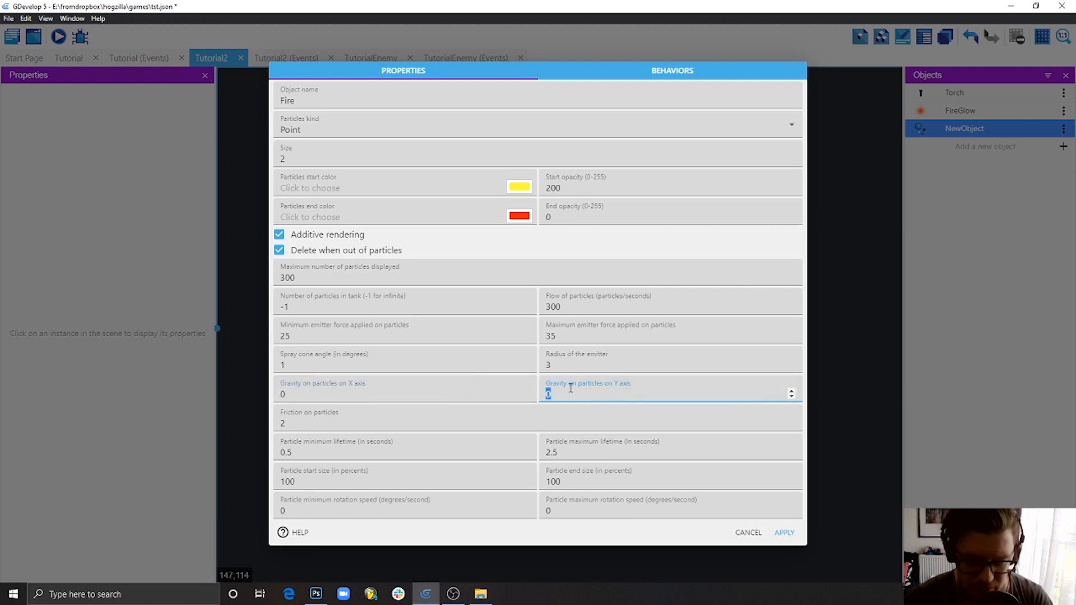
text(600)
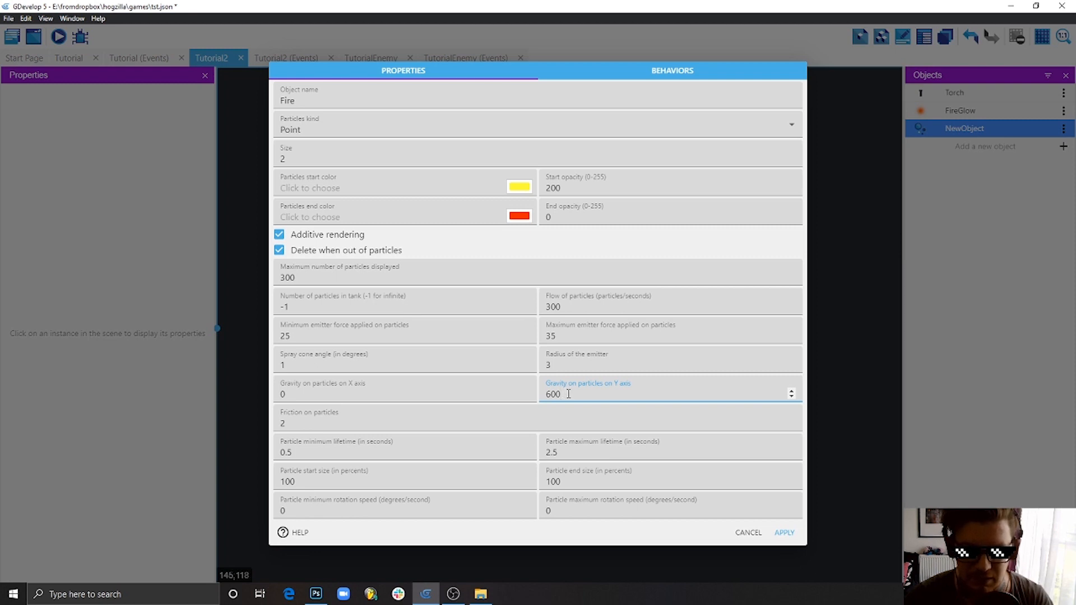
double_click(564, 397)
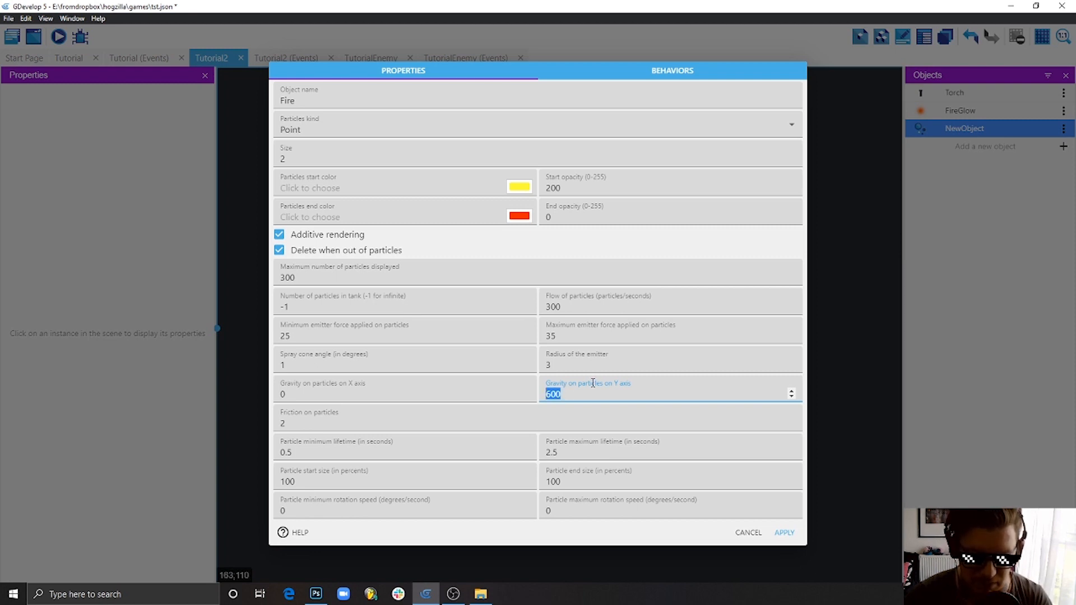
text(0)
click(430, 391)
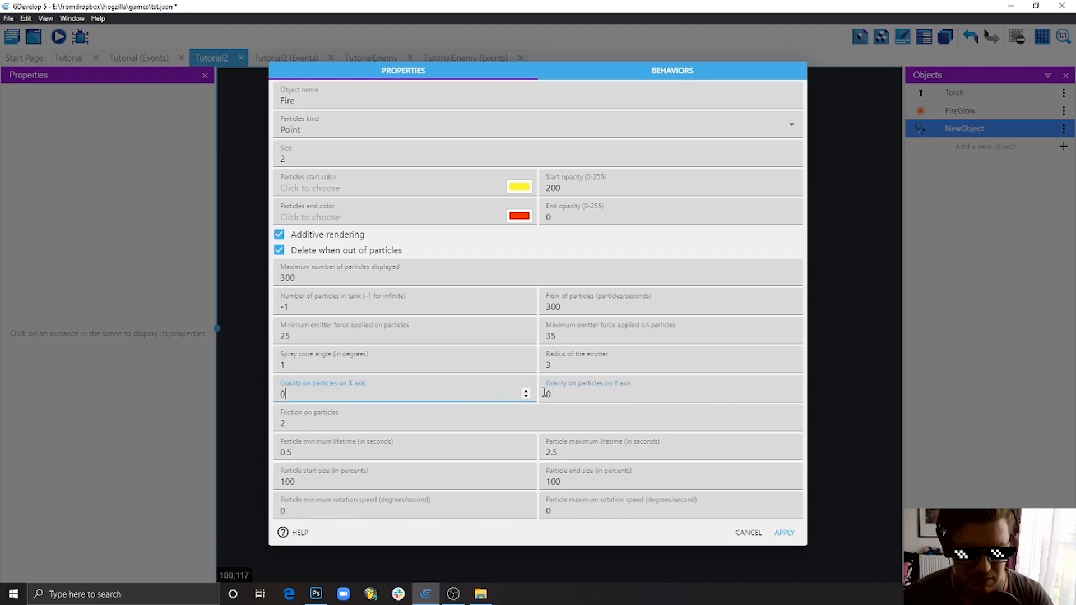
click(604, 393)
Step: Set the Fire particles' minimum lifetime to 0.3 seconds and maximum lifetime to 1.3 seconds
click(355, 416)
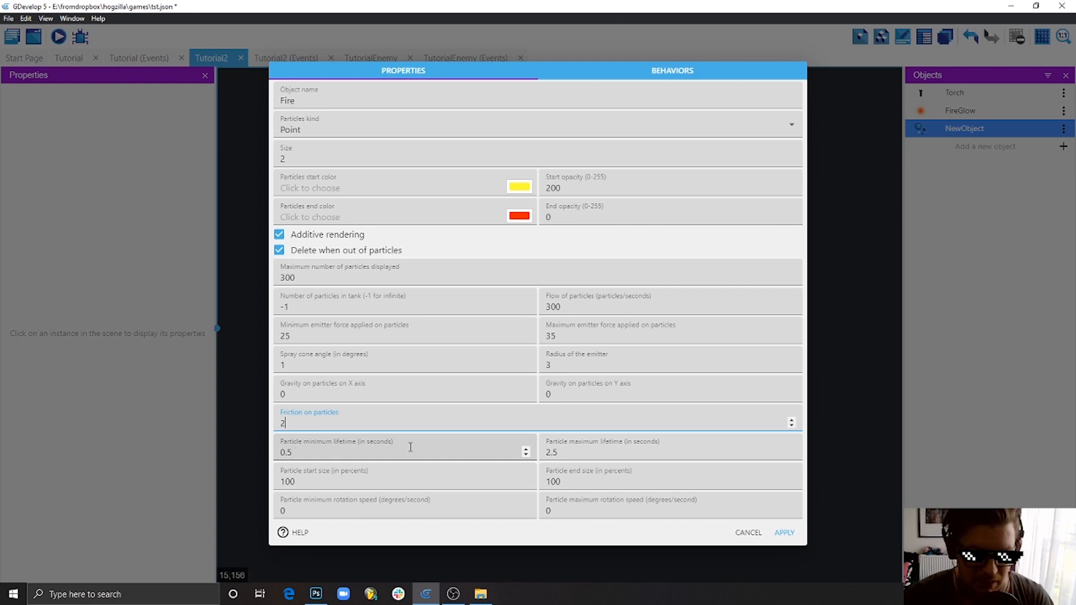
click(505, 450)
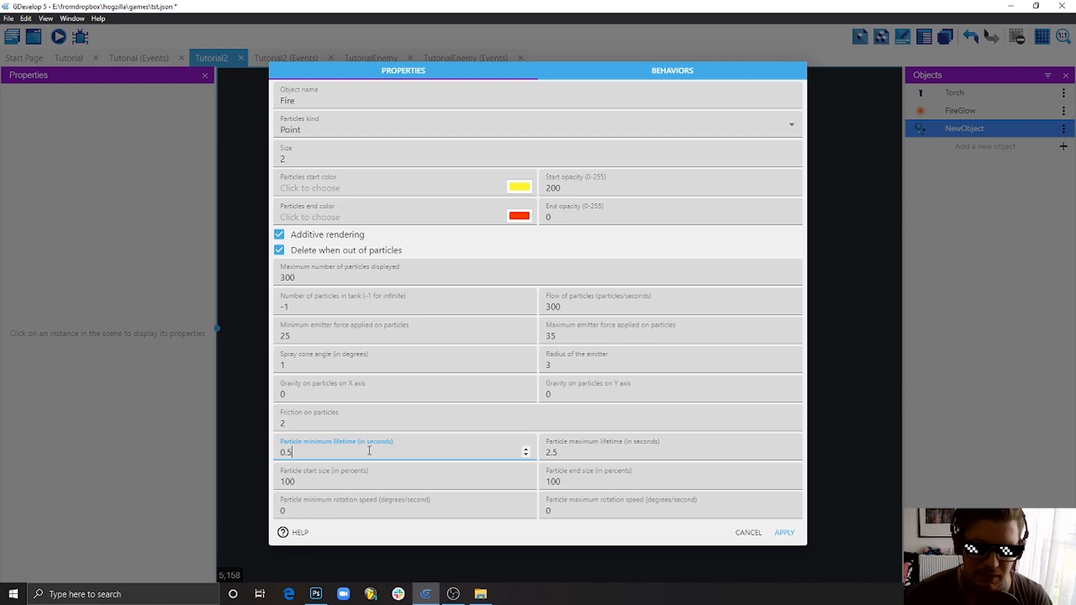
drag(302, 452, 289, 452)
text(3)
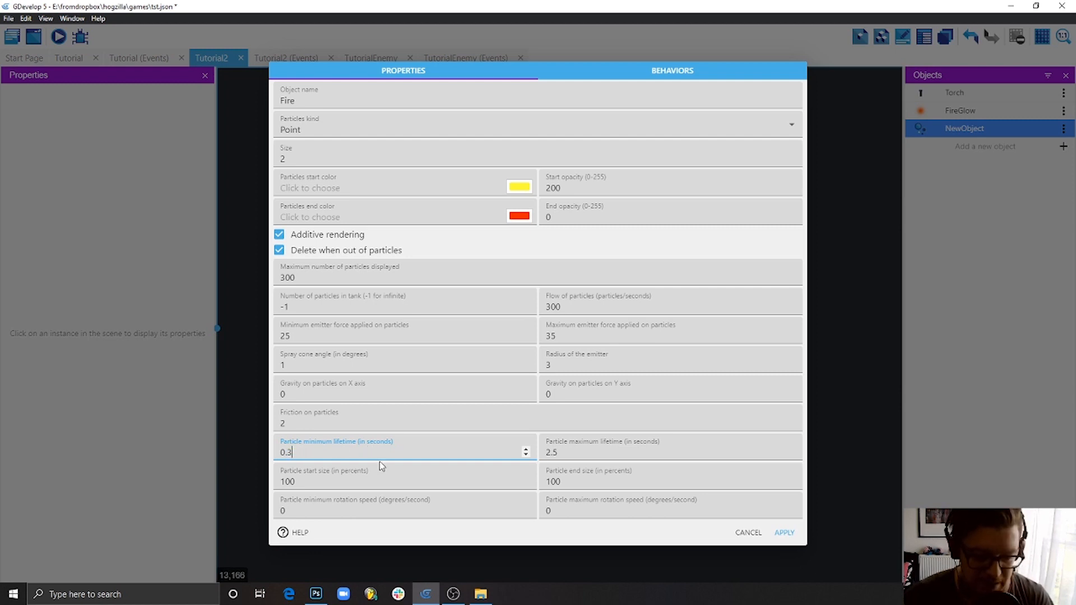
drag(571, 454, 543, 452)
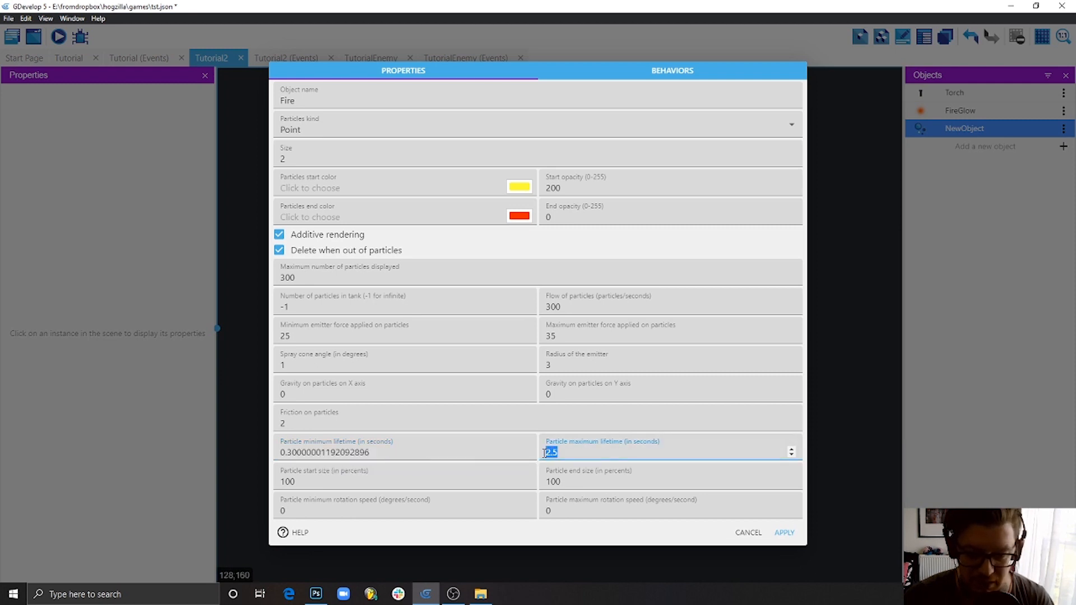
text(1)
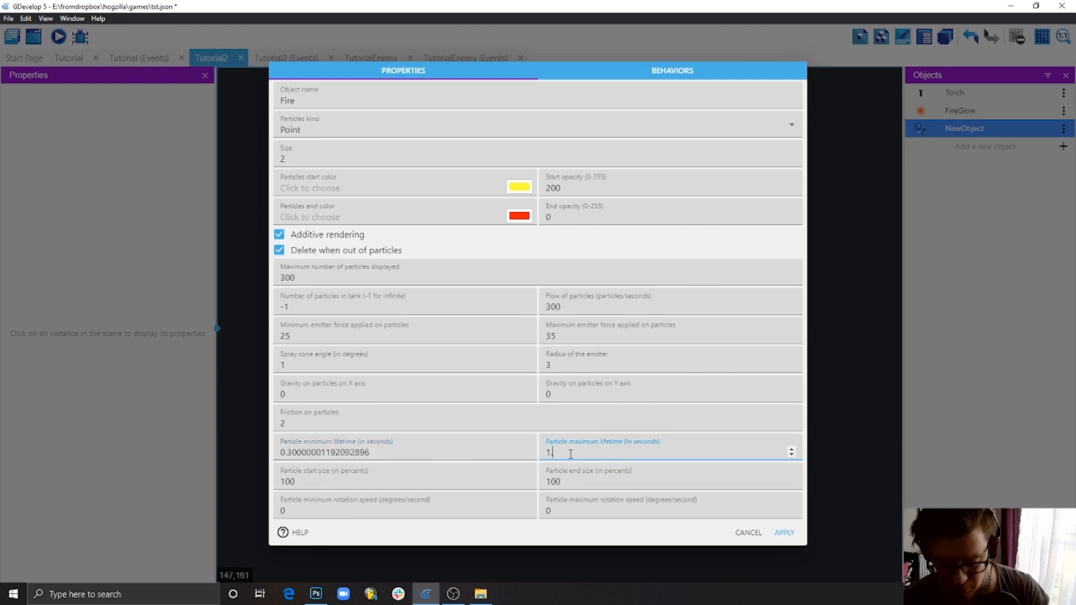
text(.3)
click(436, 482)
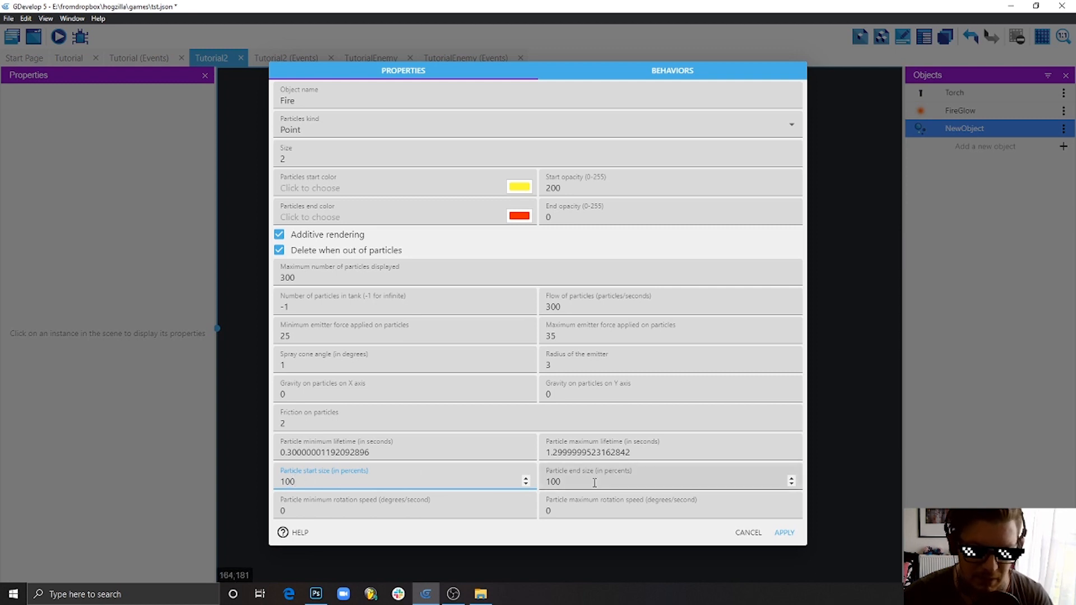
Step: Set the Fire particles' end size to 0 percent and apply the emitter's properties
drag(577, 482, 542, 484)
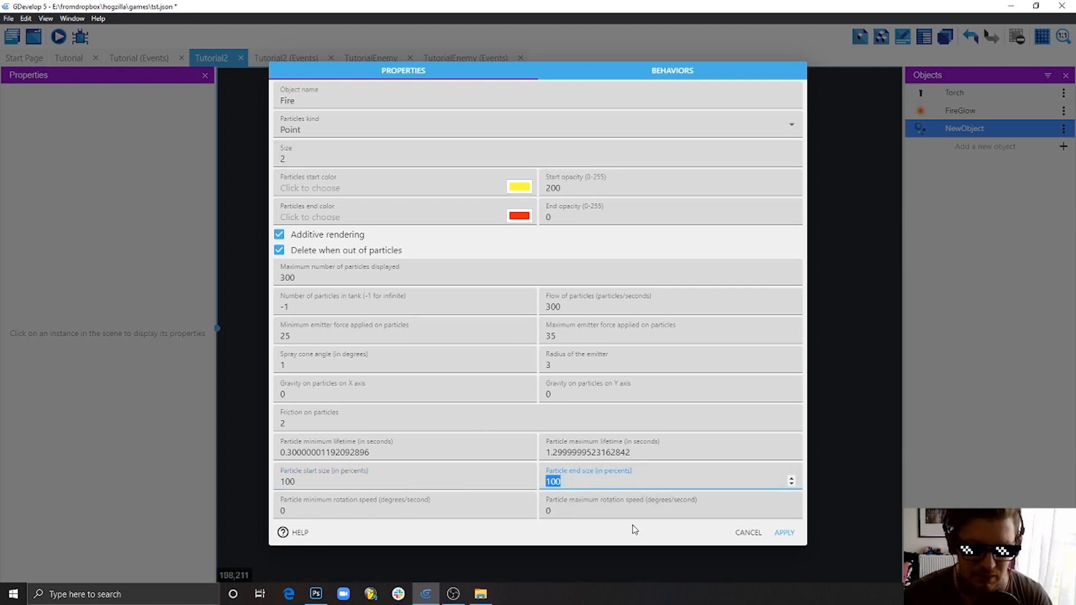
text(0)
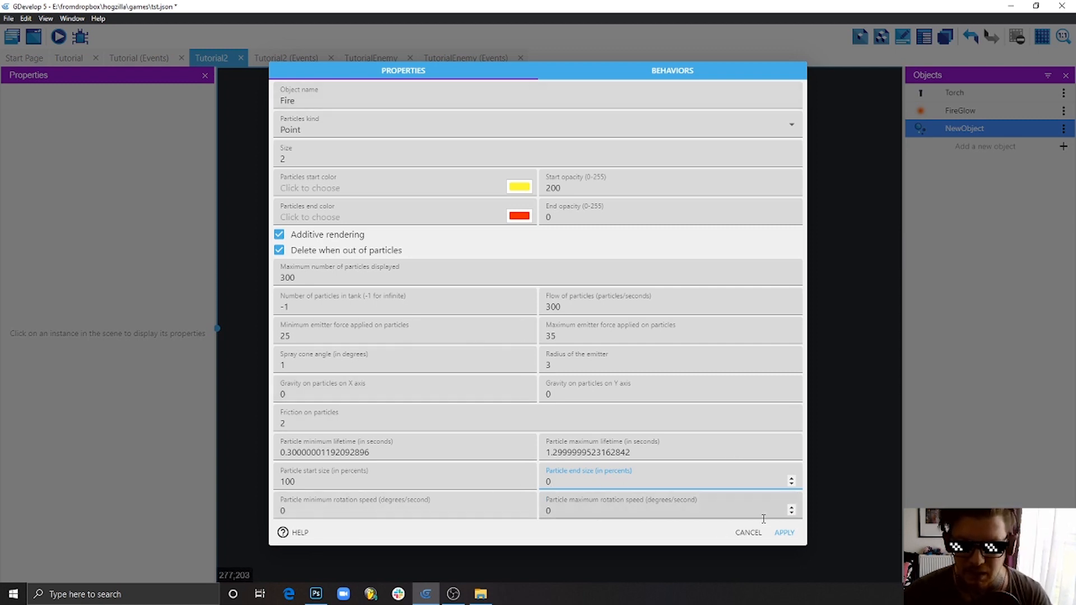
click(785, 533)
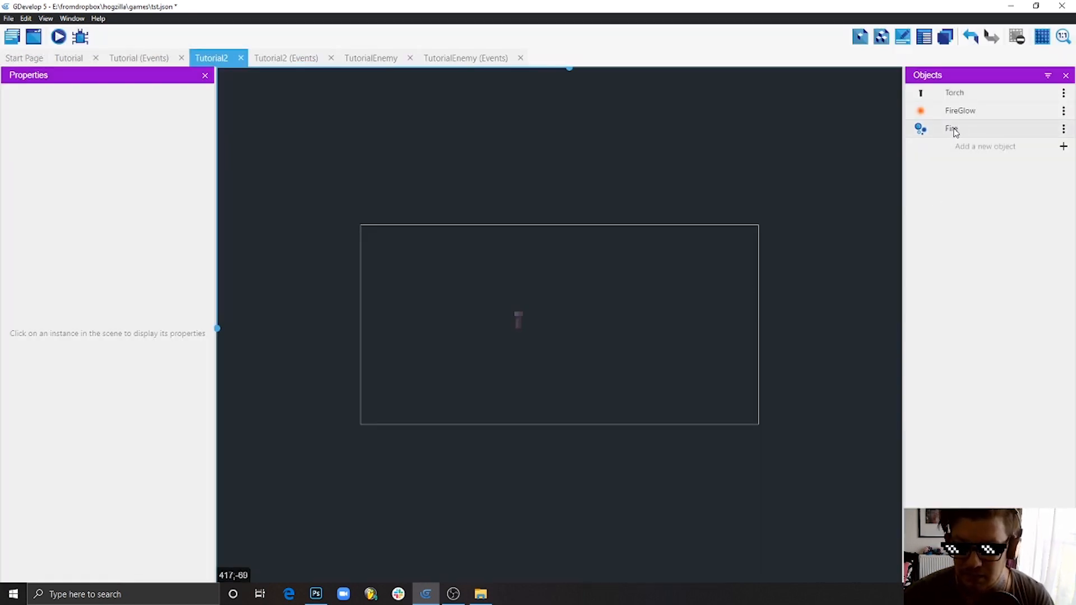
Step: Test the Fire emitter in a scene preview using a temporary instance placed below the torch, and delete that instance
drag(930, 128, 533, 354)
click(59, 37)
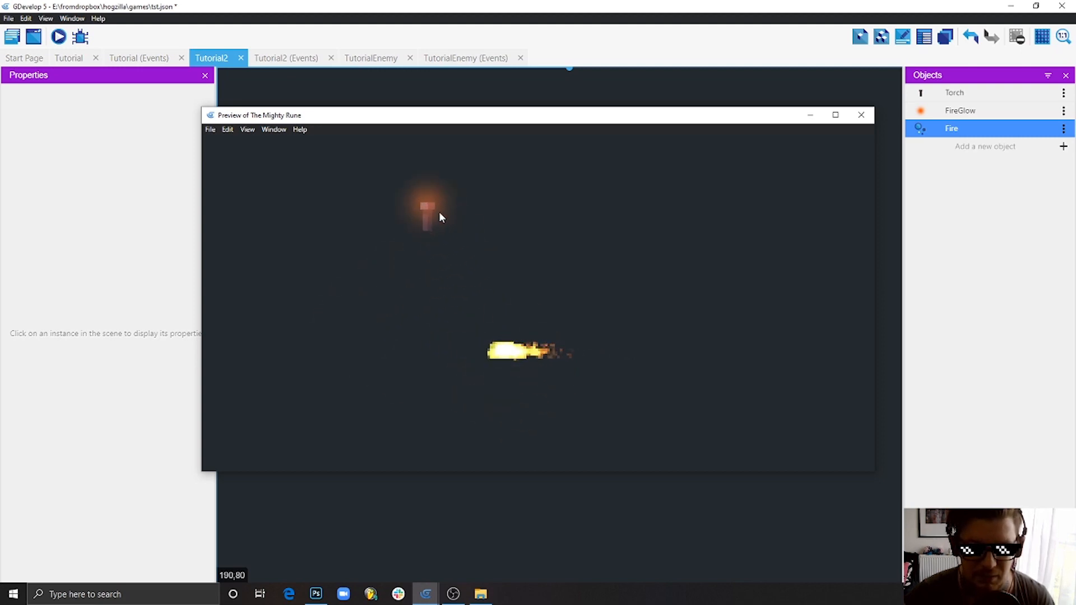
drag(609, 416, 426, 337)
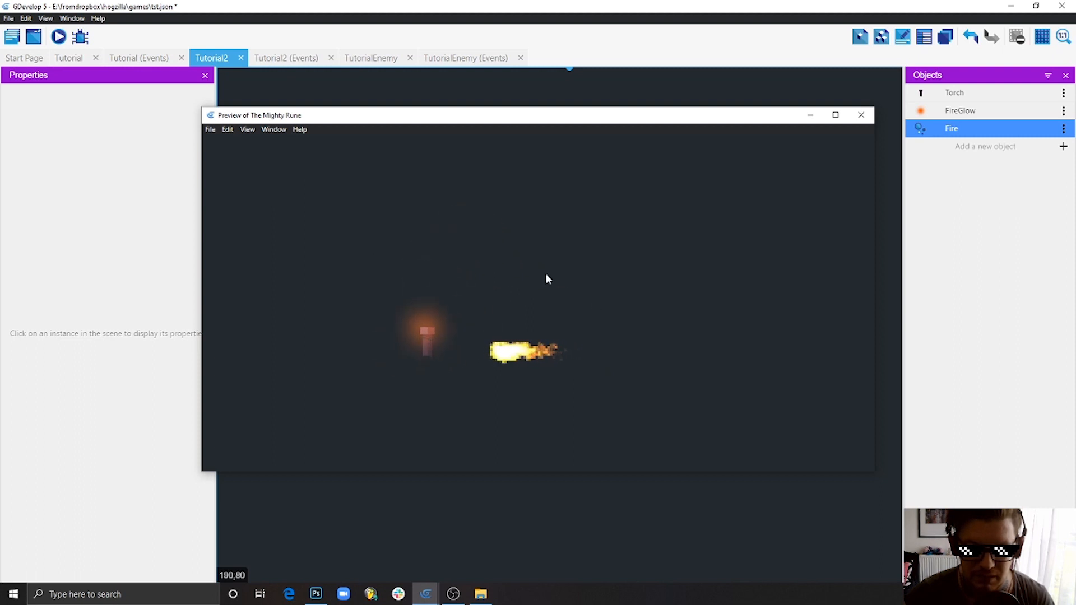
click(861, 115)
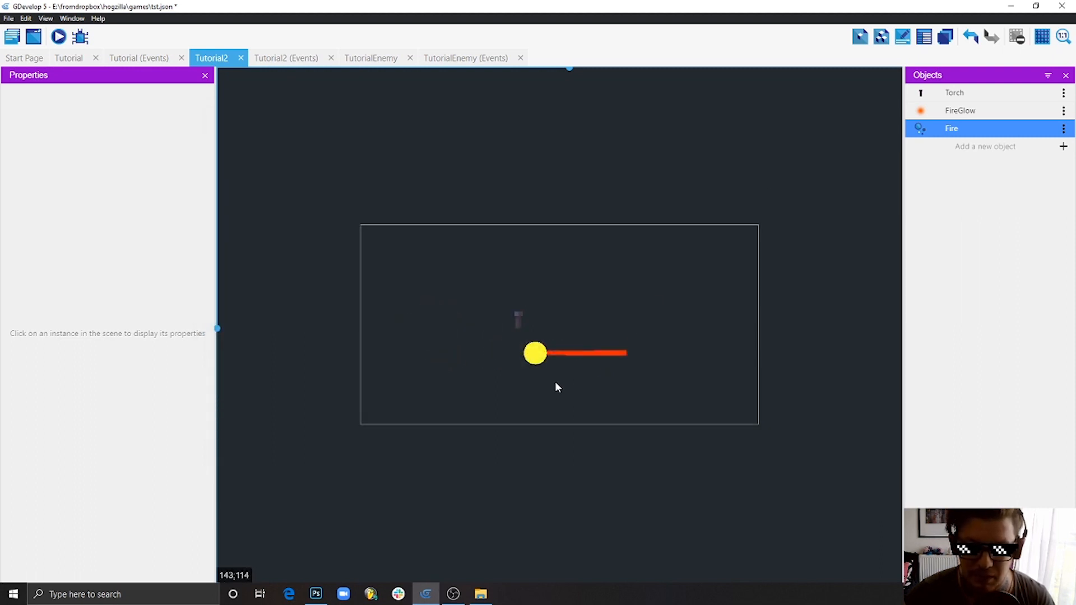
click(534, 355)
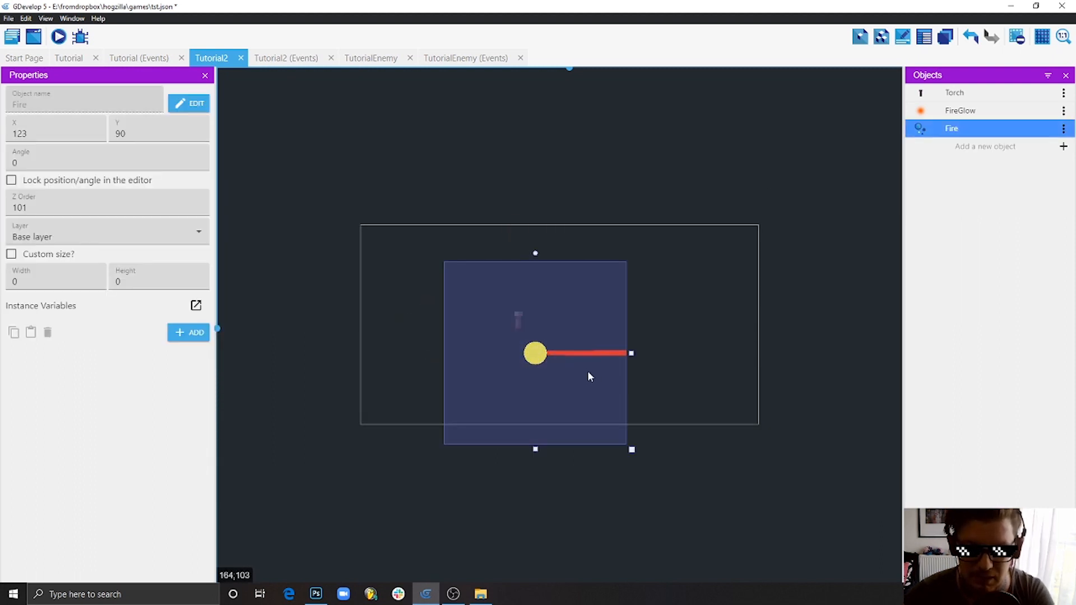
key(Delete)
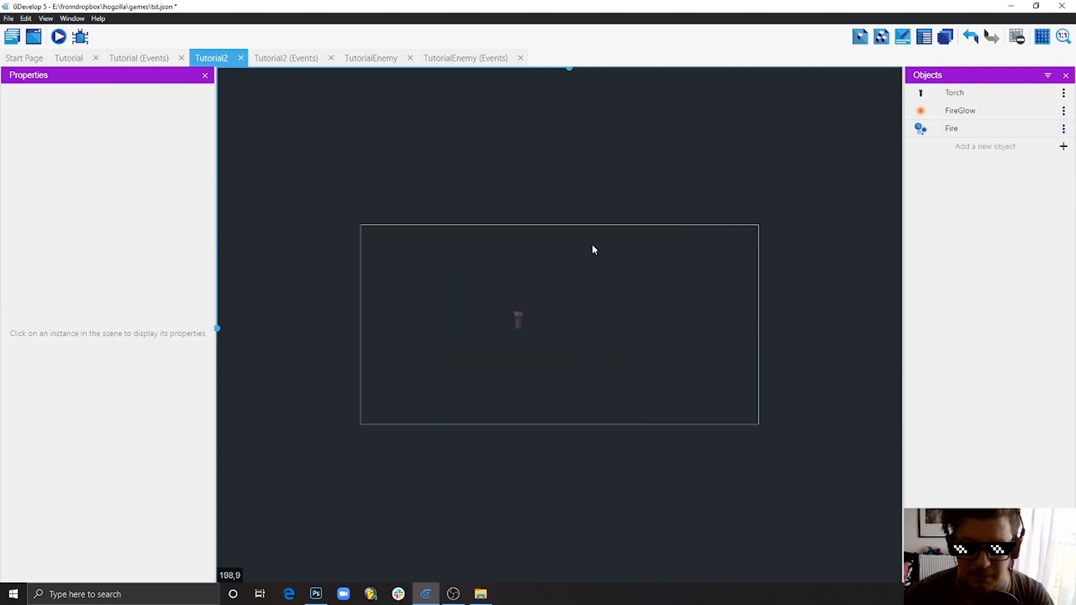
Step: Add a Create an object action for Fire to the beginning-of-scene event in the Tutorial2 events
click(284, 60)
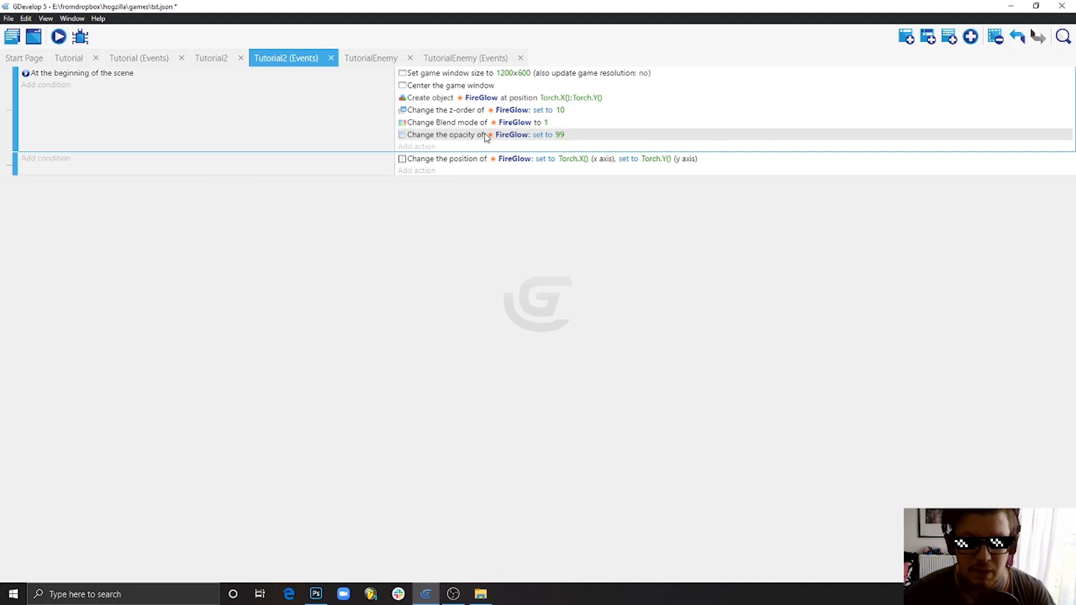
click(415, 147)
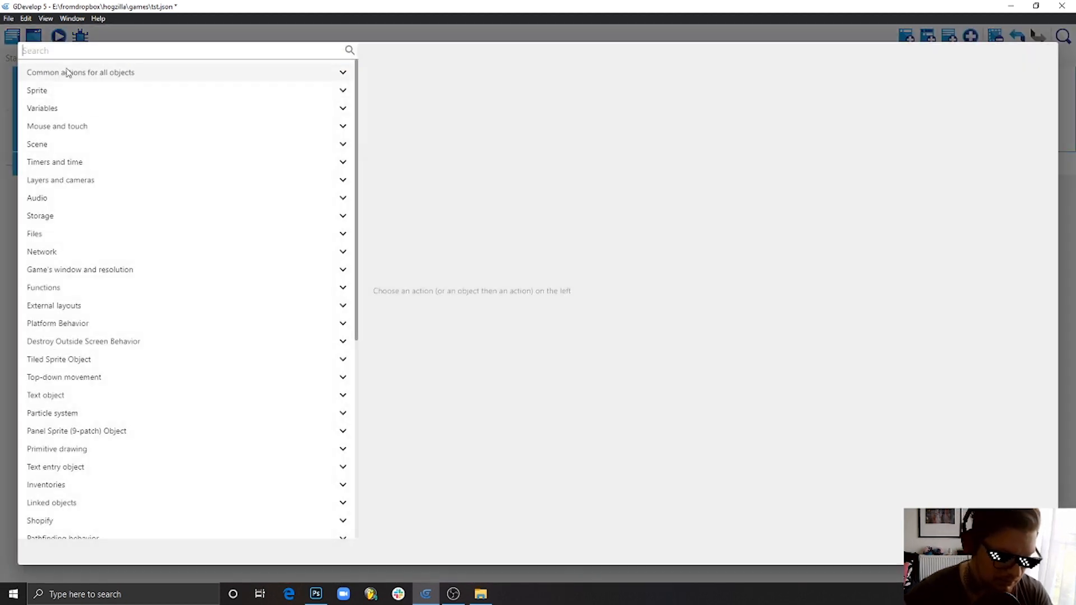
text(crea)
click(122, 258)
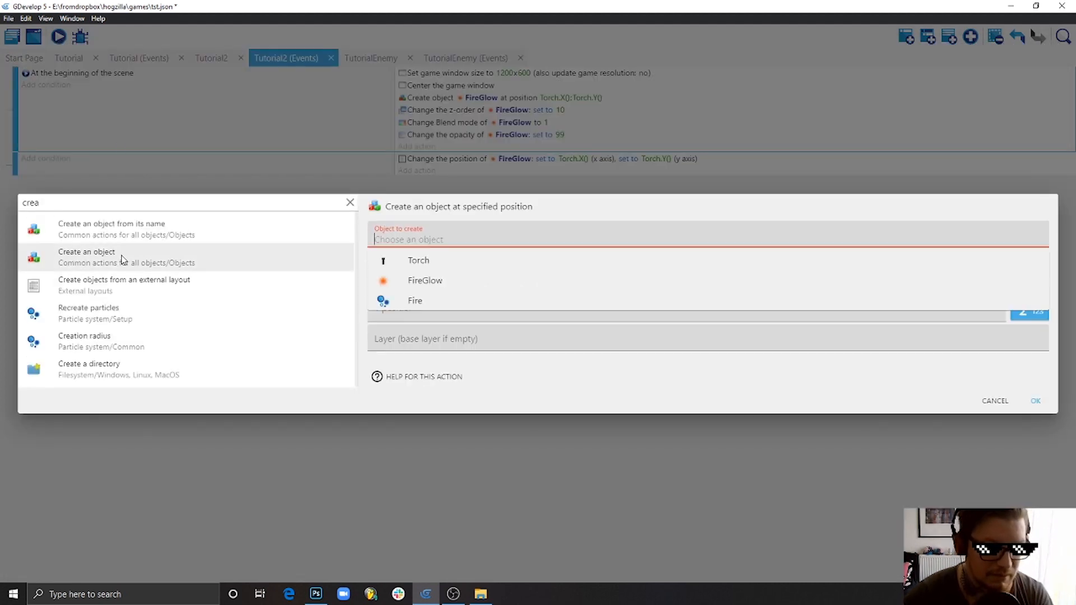
click(423, 300)
Step: Set the Fire object's creation position to X Torch.X() and Y Torch.Y() and confirm the action
click(402, 269)
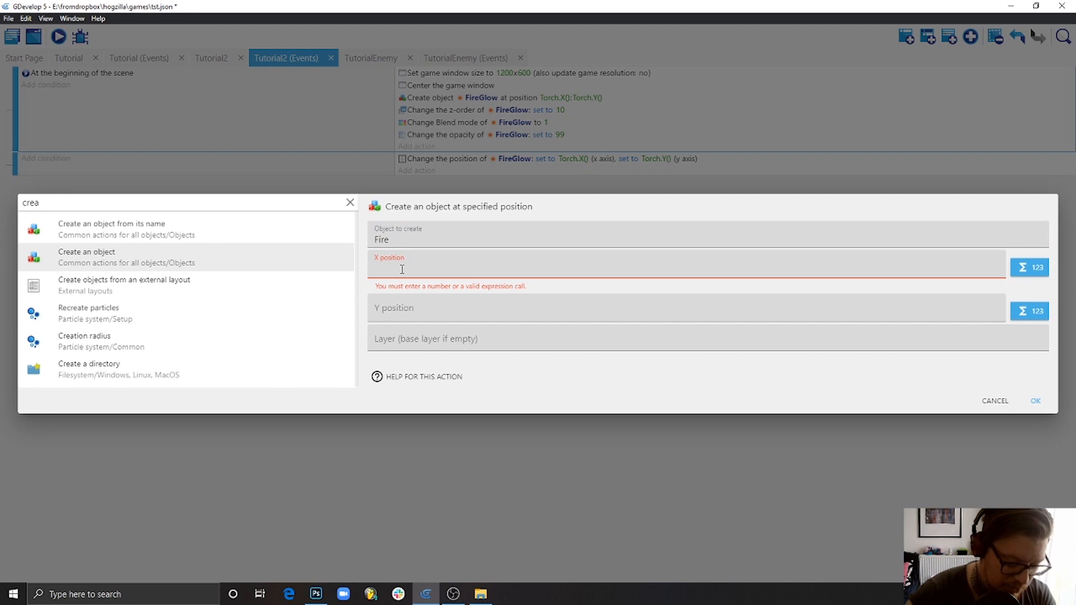
text(To)
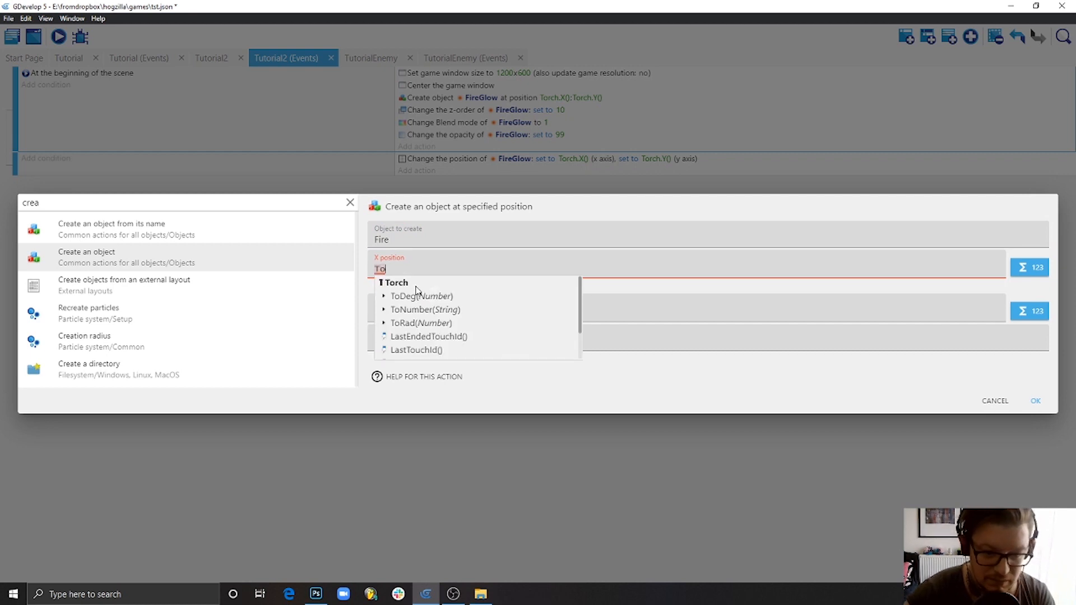
click(415, 285)
text(X()
key(Return)
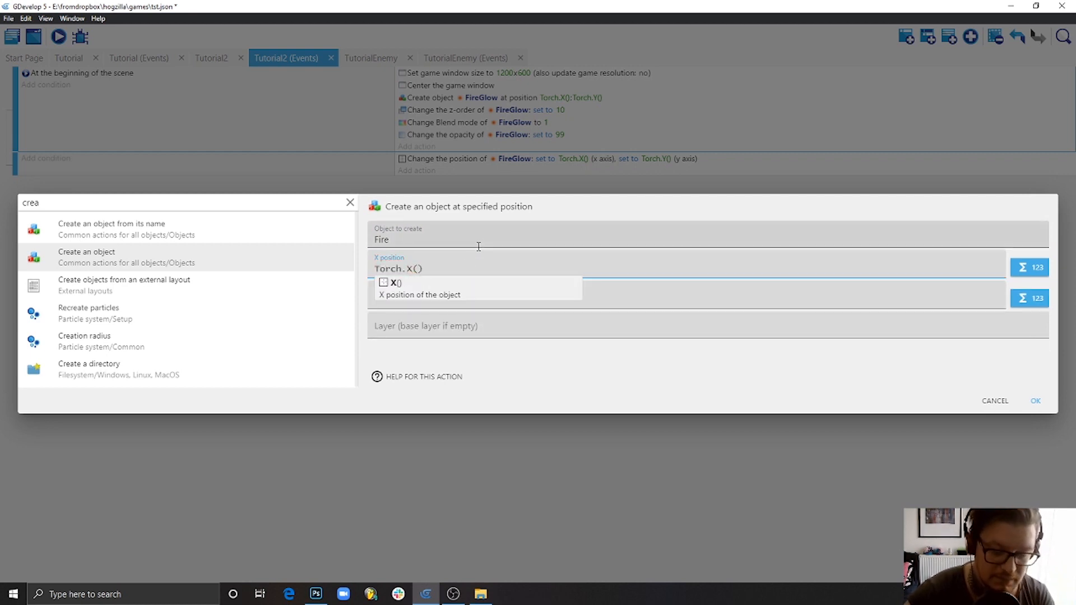
click(445, 303)
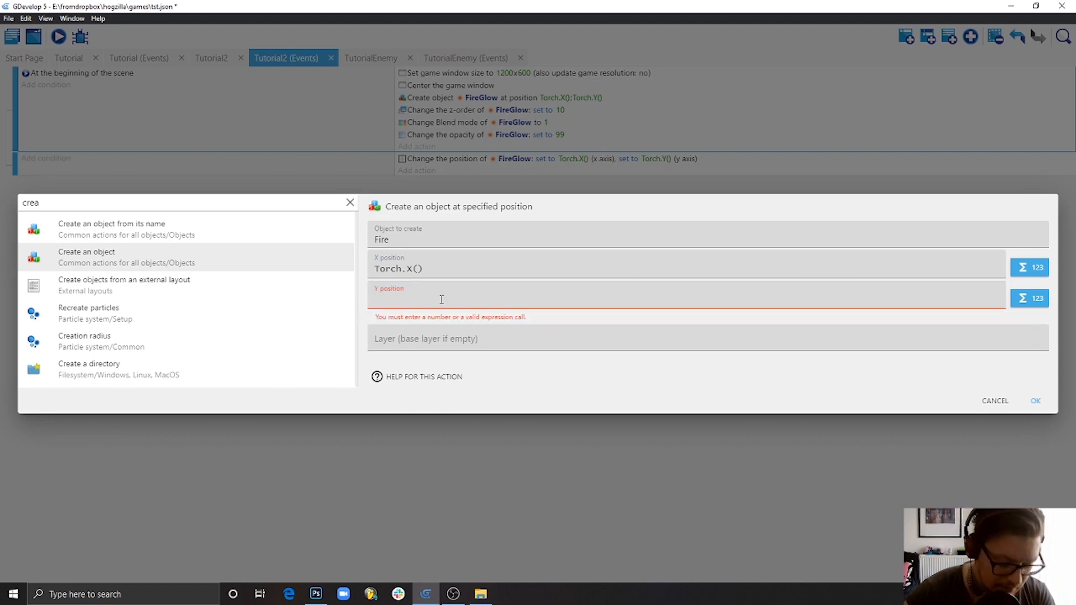
text(To)
click(432, 312)
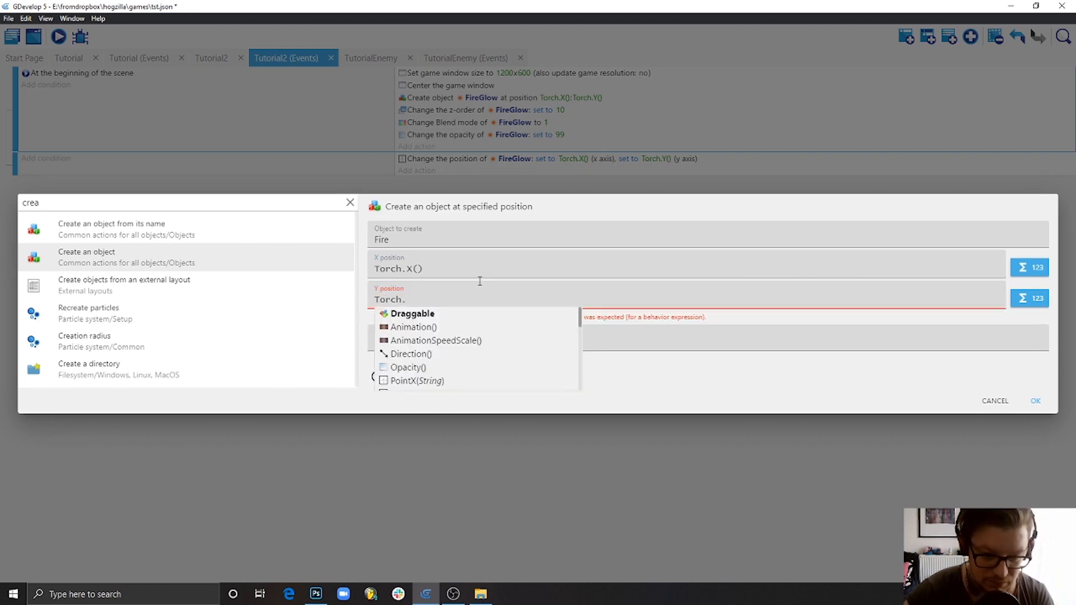
text(Y()
key(Return)
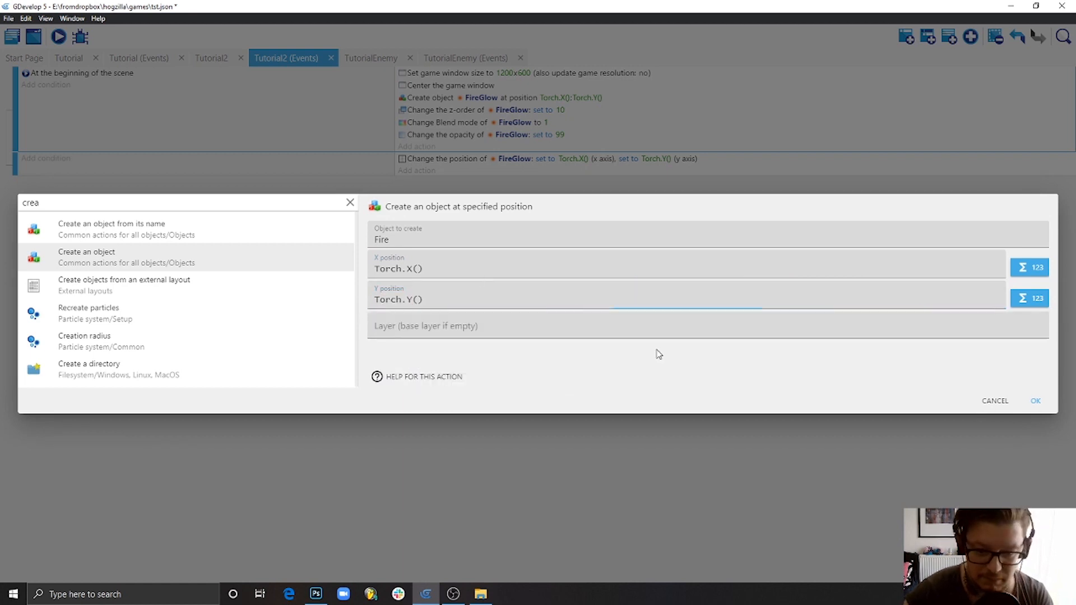
click(1031, 401)
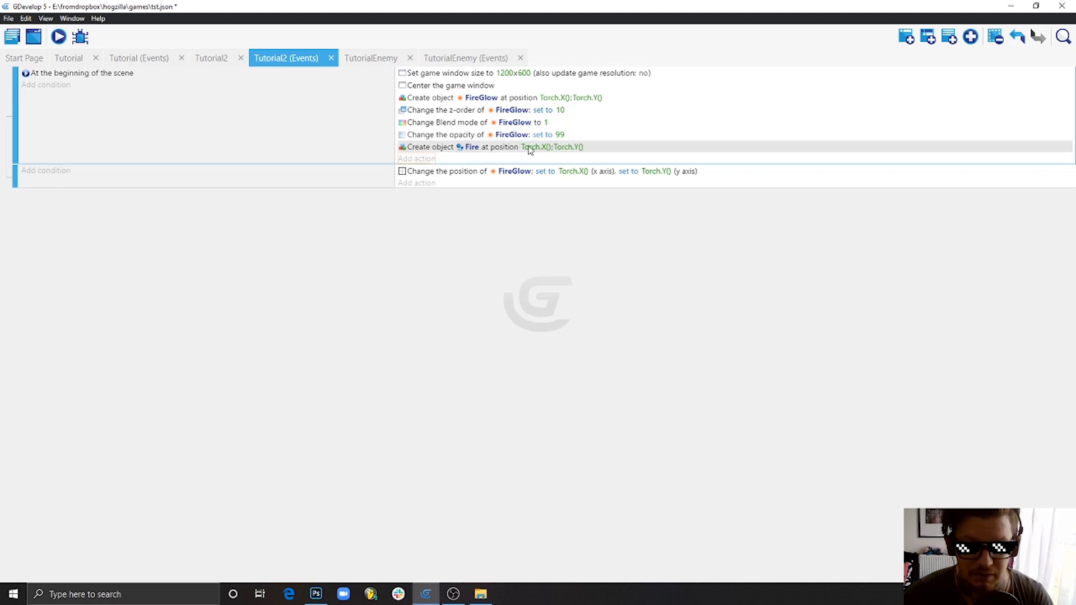
Step: Add a beginning-of-scene action that sets the Z order of Fire to 5
click(416, 159)
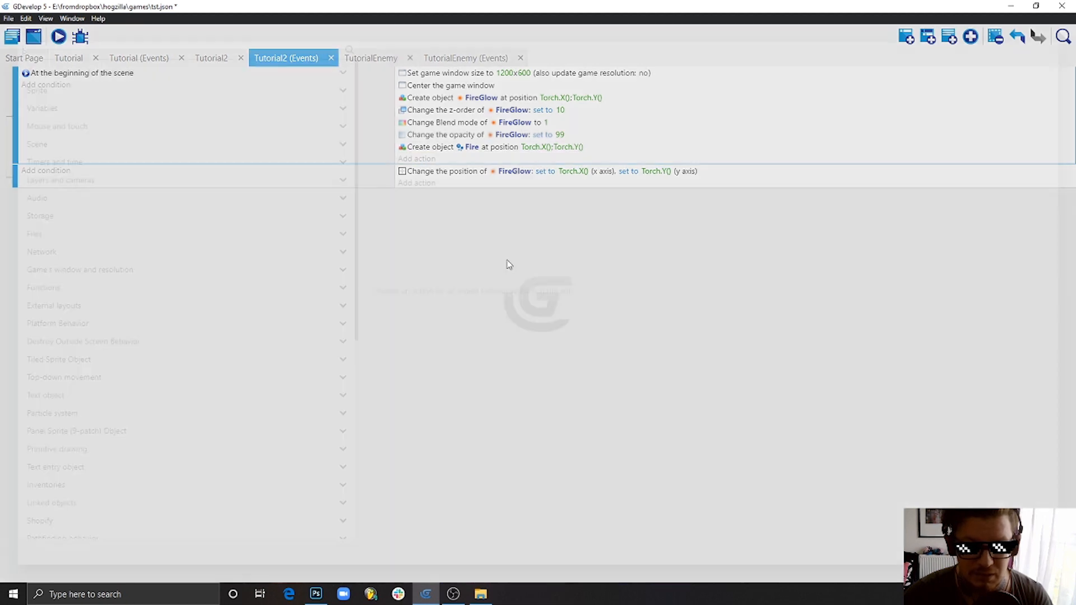
text(z)
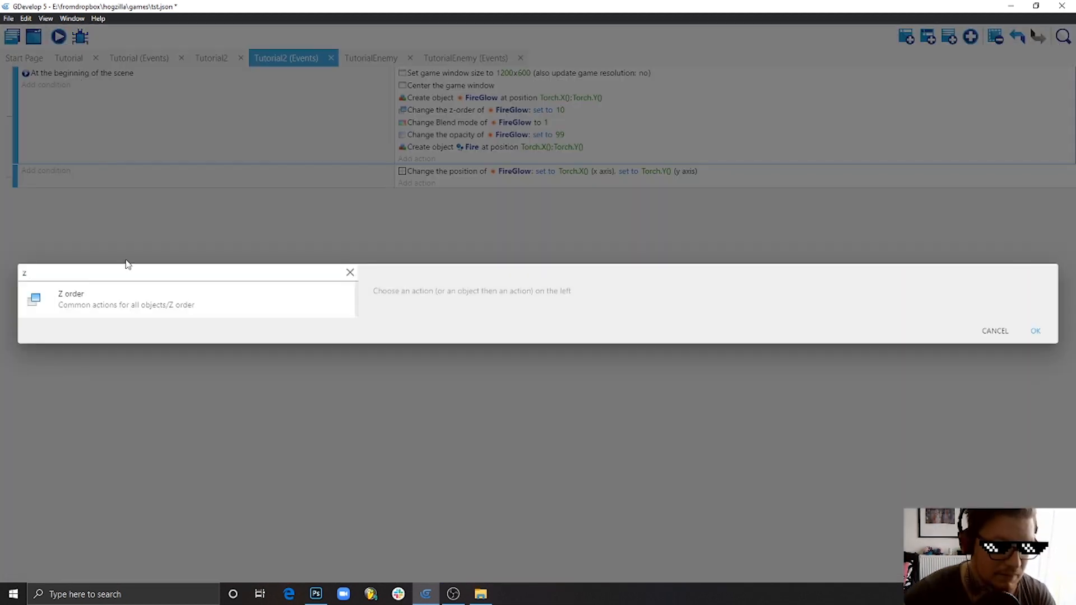
click(135, 306)
click(428, 322)
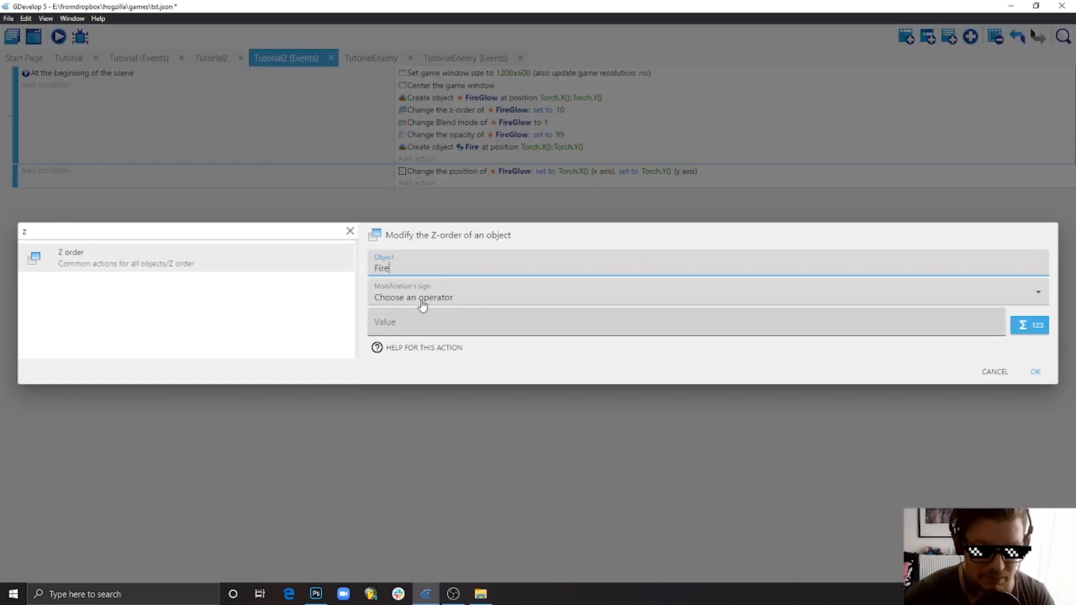
click(422, 305)
click(384, 314)
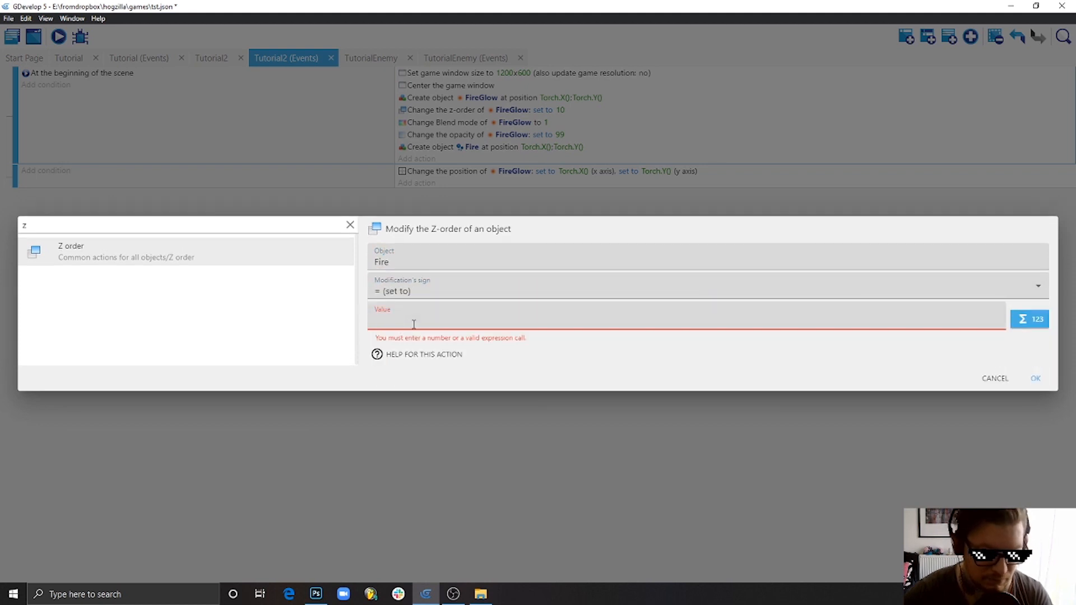
click(414, 324)
text(5)
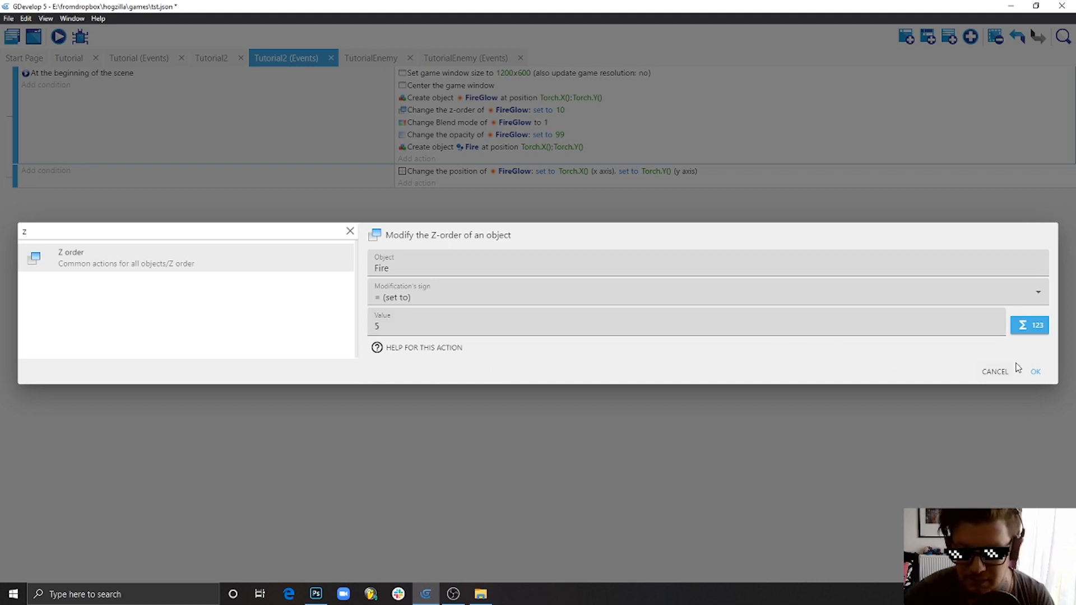
click(1036, 373)
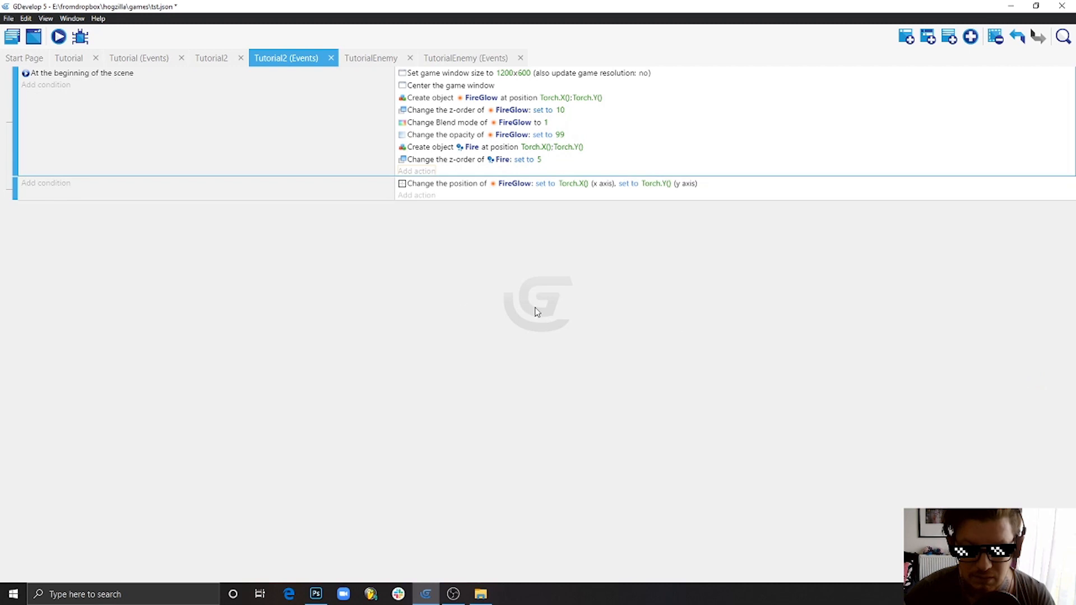
Step: Add a position action for Fire to the unconditional event, with its X position set to Torch.X()
click(420, 196)
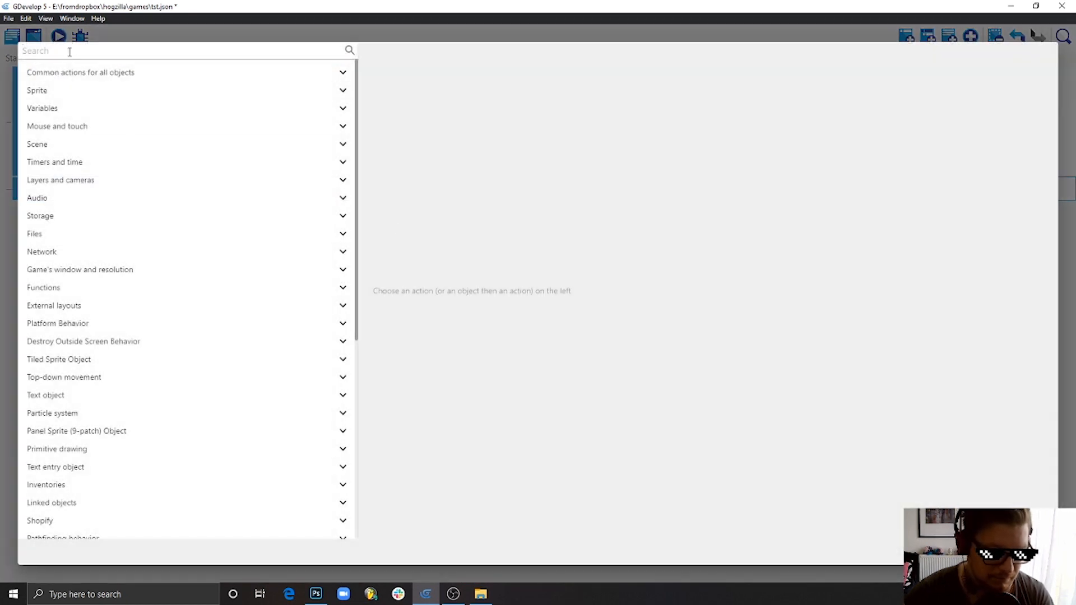
text(pos)
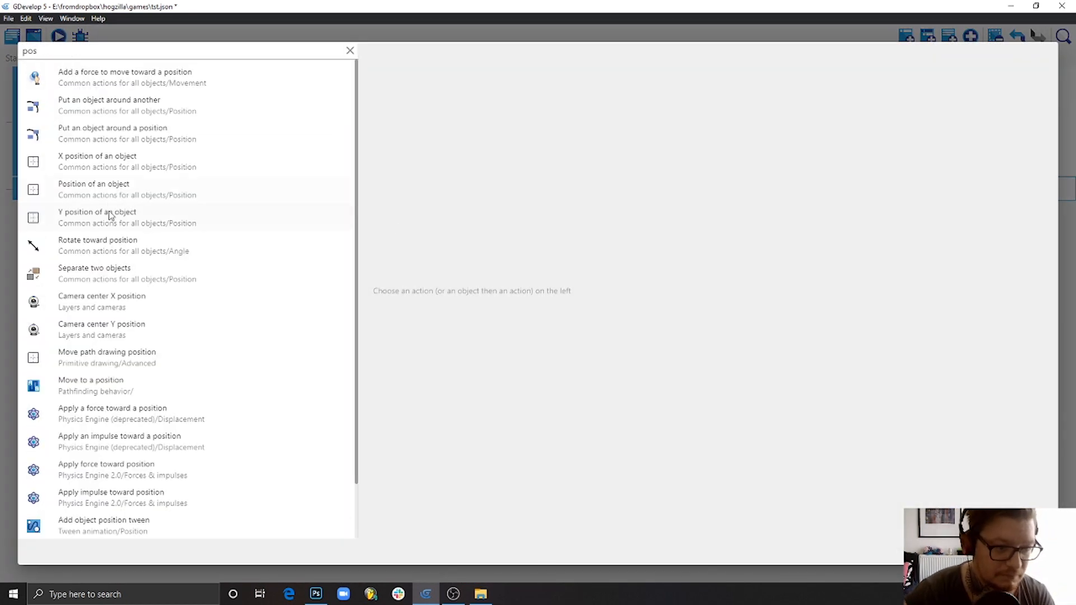
click(108, 188)
click(429, 149)
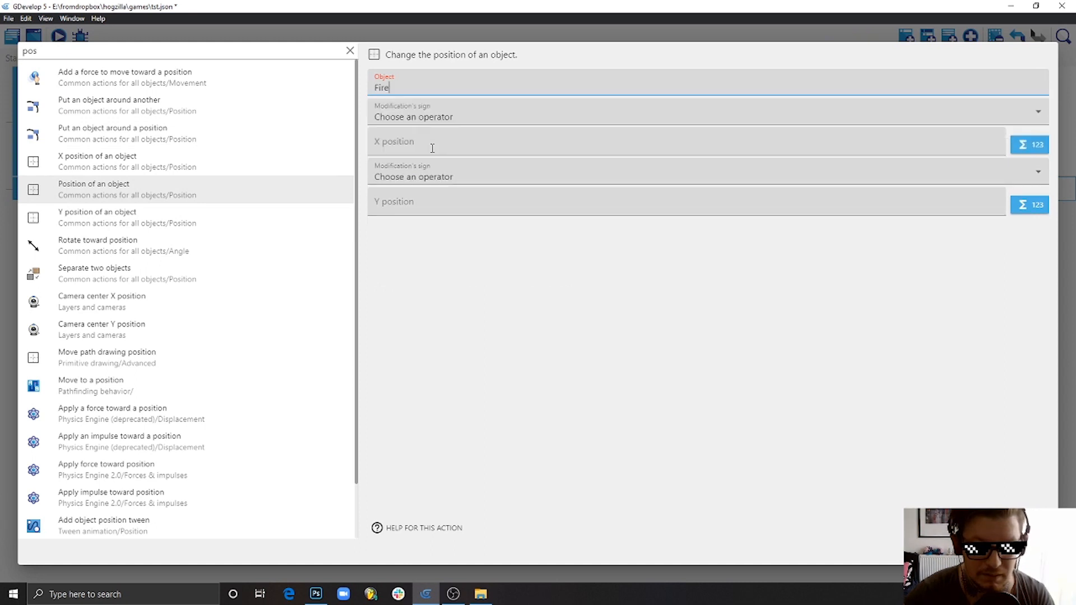
click(409, 116)
click(402, 142)
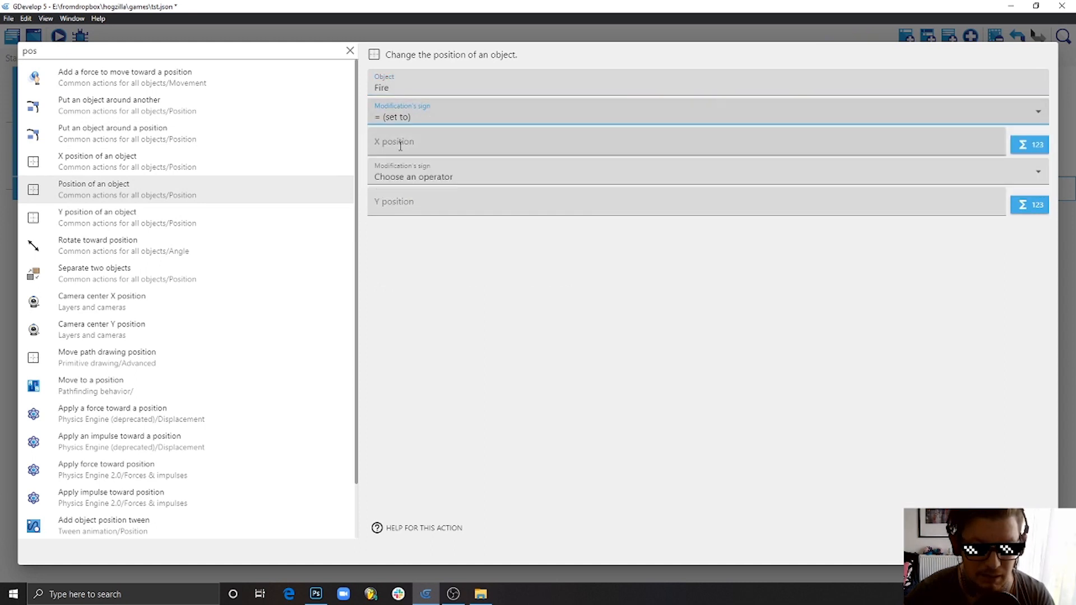
click(401, 144)
text(Tor)
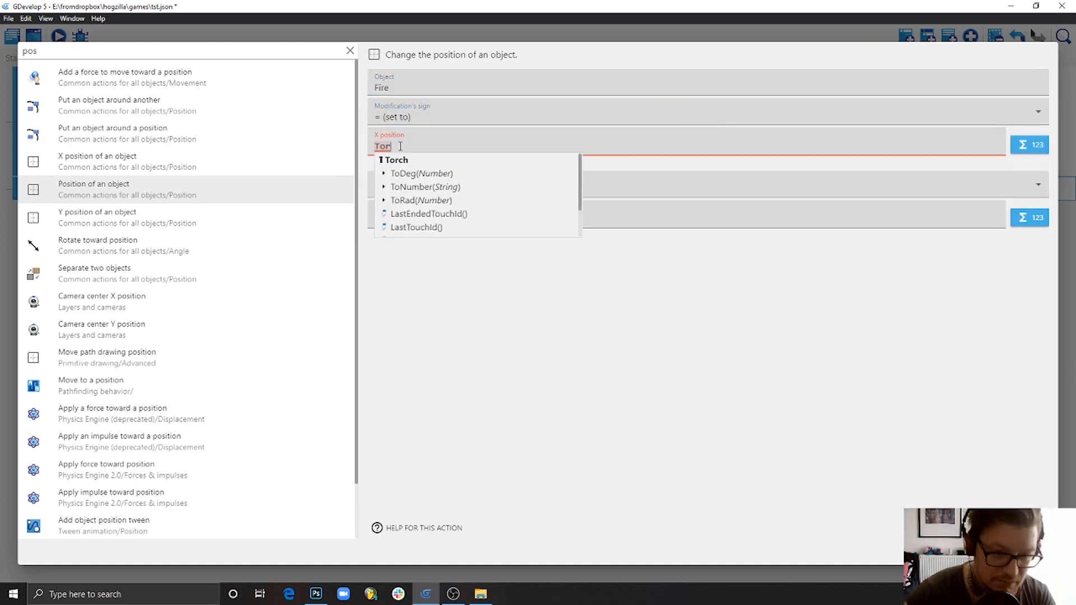
text(ch.X())
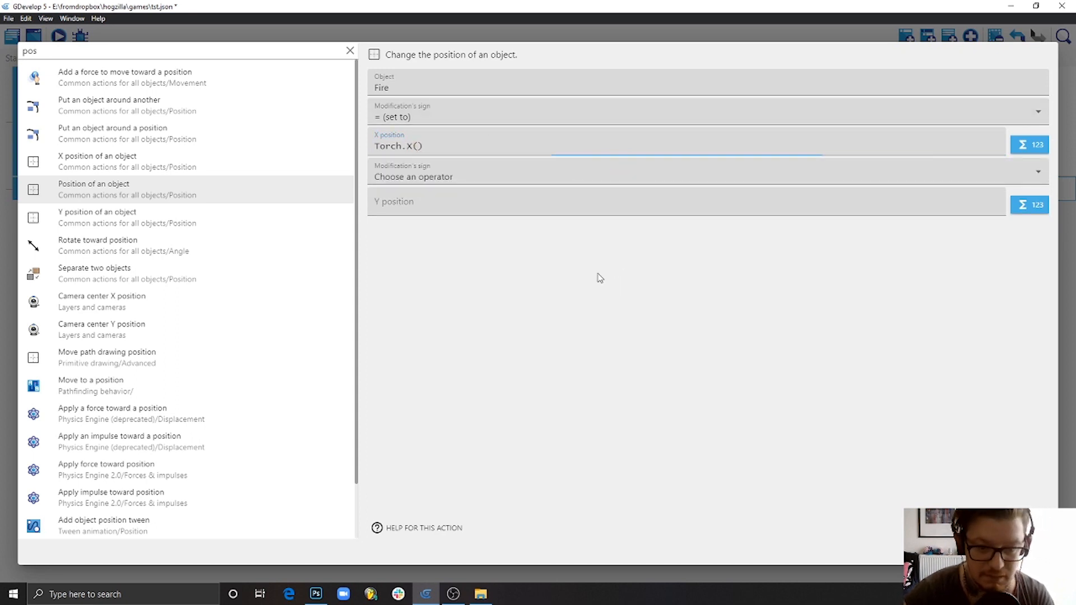
Step: Set the Y position of the Fire position action to Torch.Y() with the set to operator and confirm the action
click(426, 179)
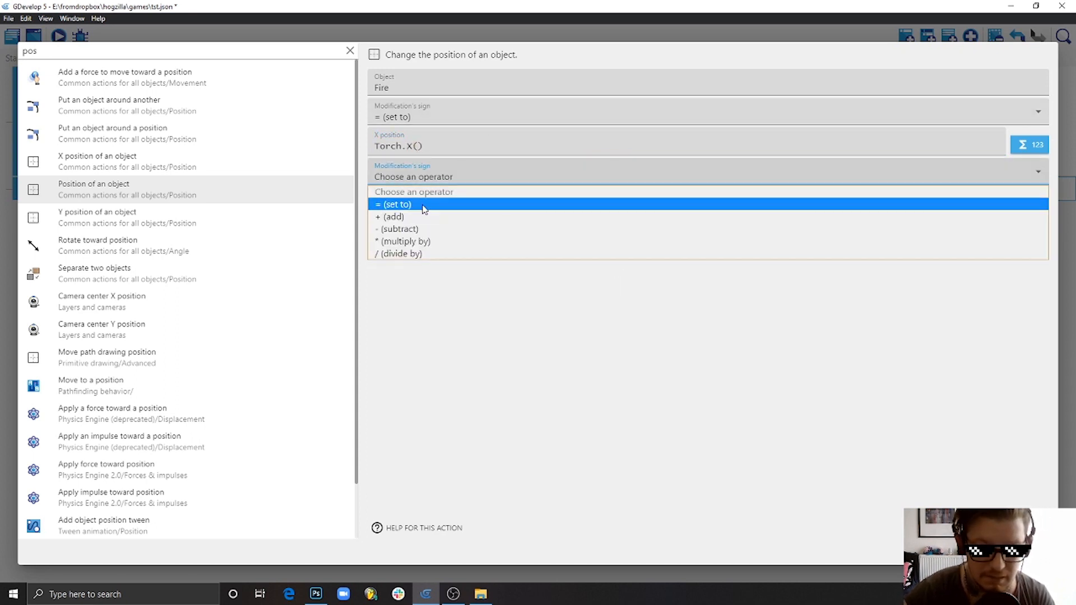
click(420, 205)
click(415, 198)
text(Toru)
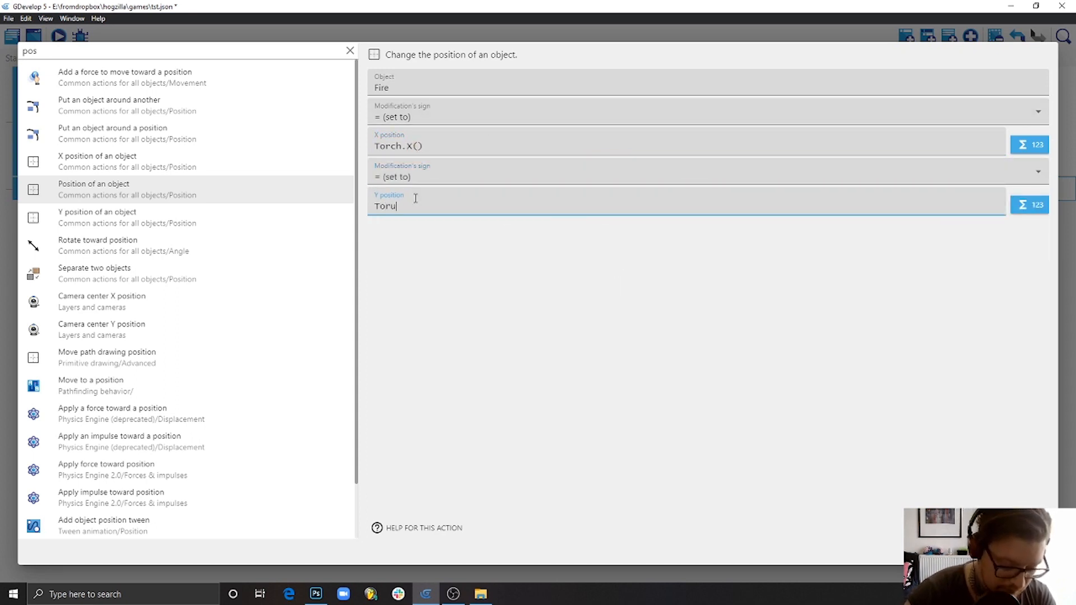
text(c)
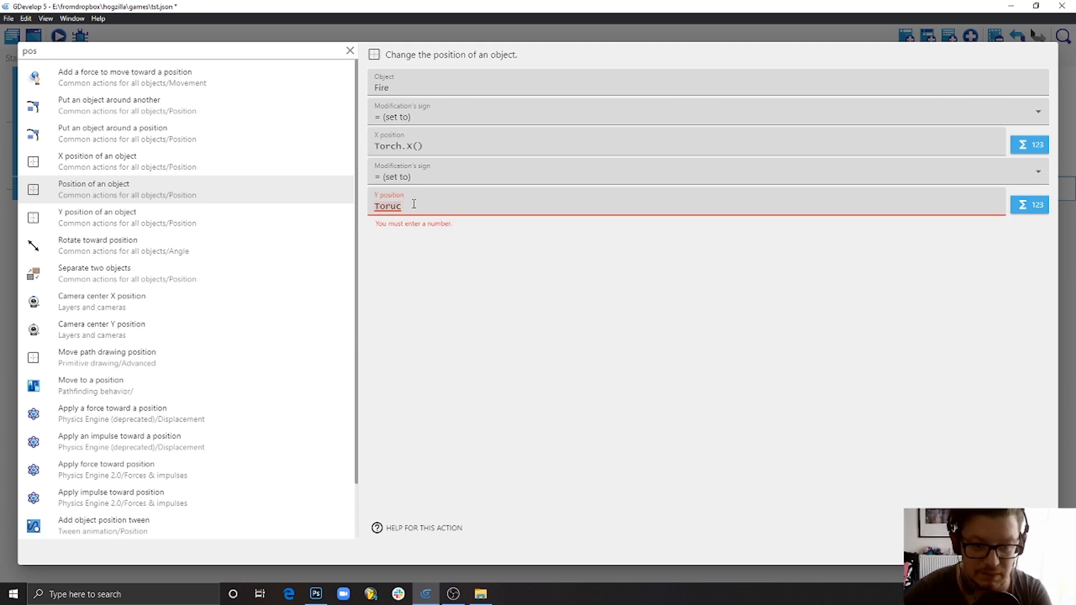
text(hch.)
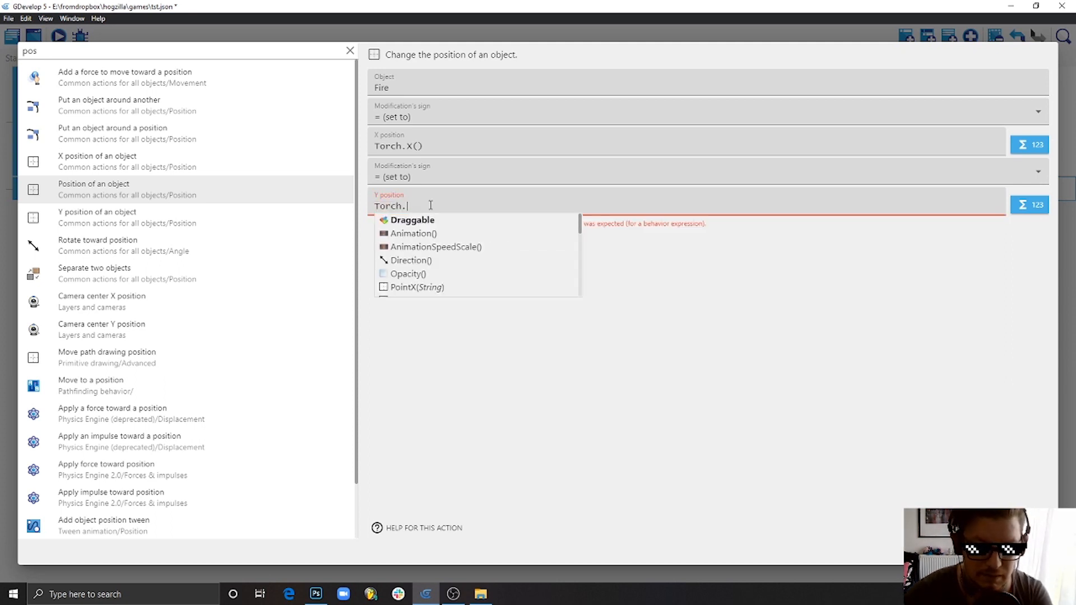
text(Y())
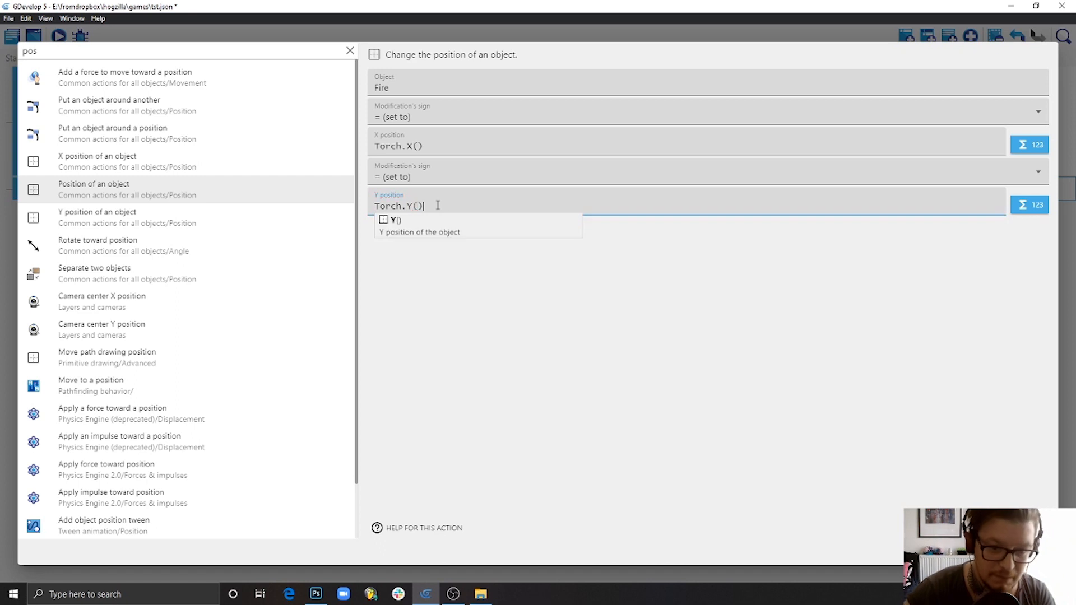
key(Return)
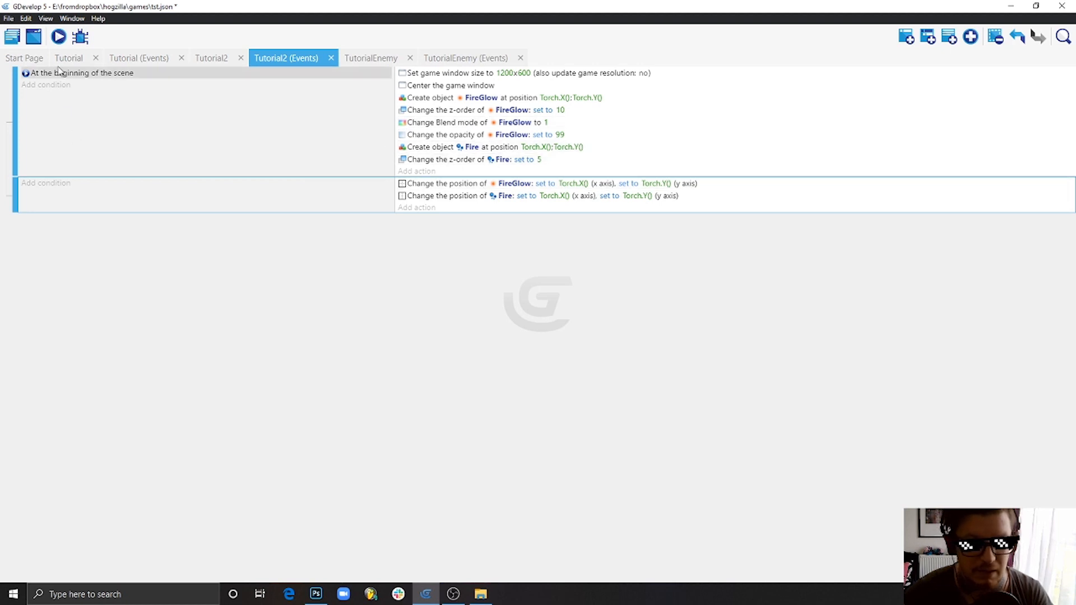
Step: Preview the scene to check the fire on the torch, and review the Fire emitter's particle properties without changing them
click(59, 37)
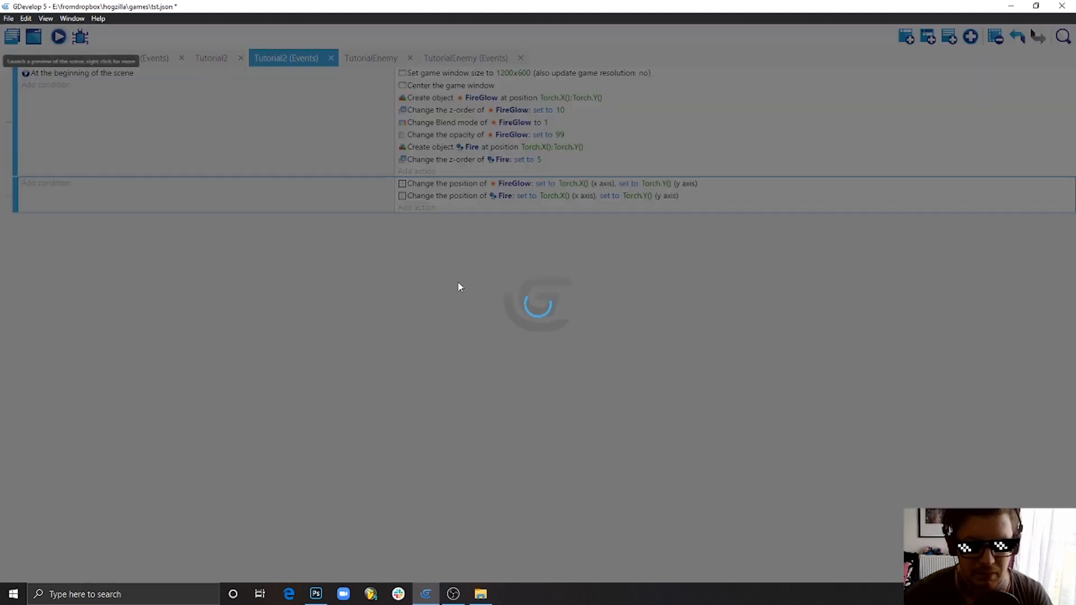
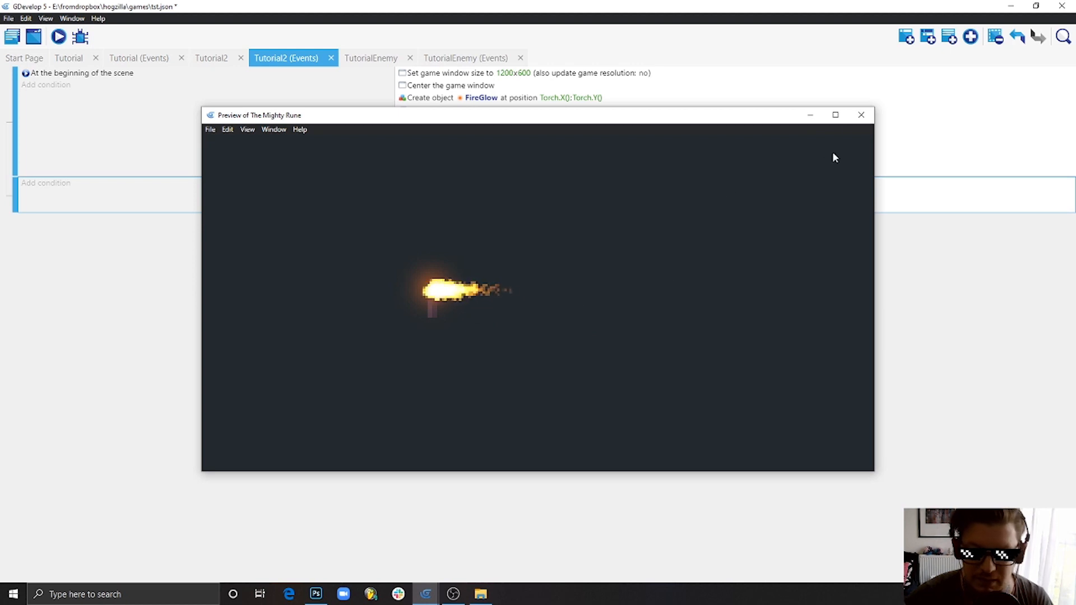
click(859, 117)
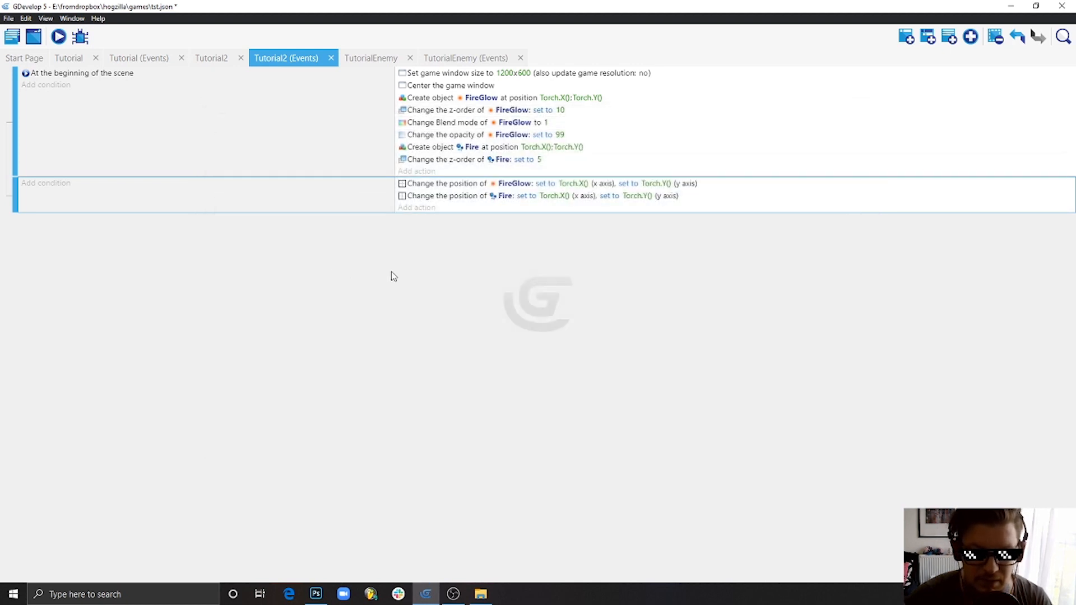
click(213, 58)
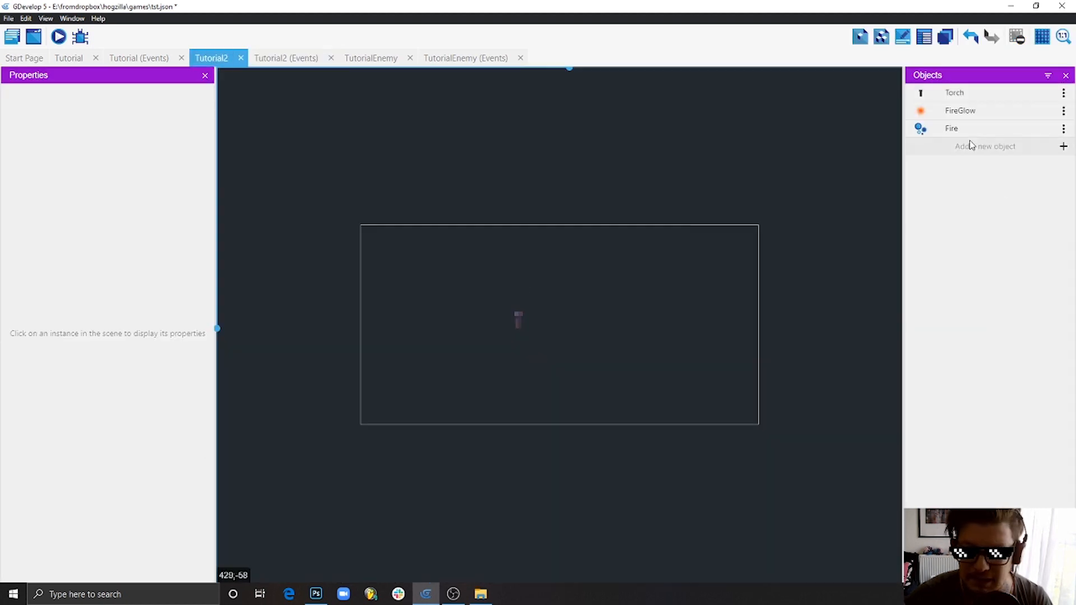
double_click(951, 130)
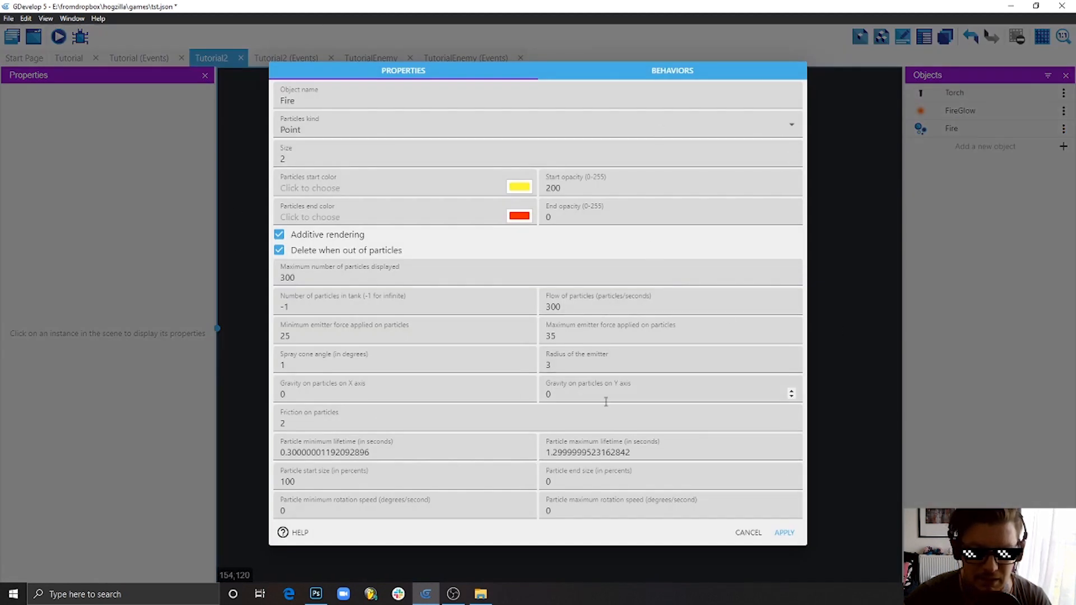
click(755, 534)
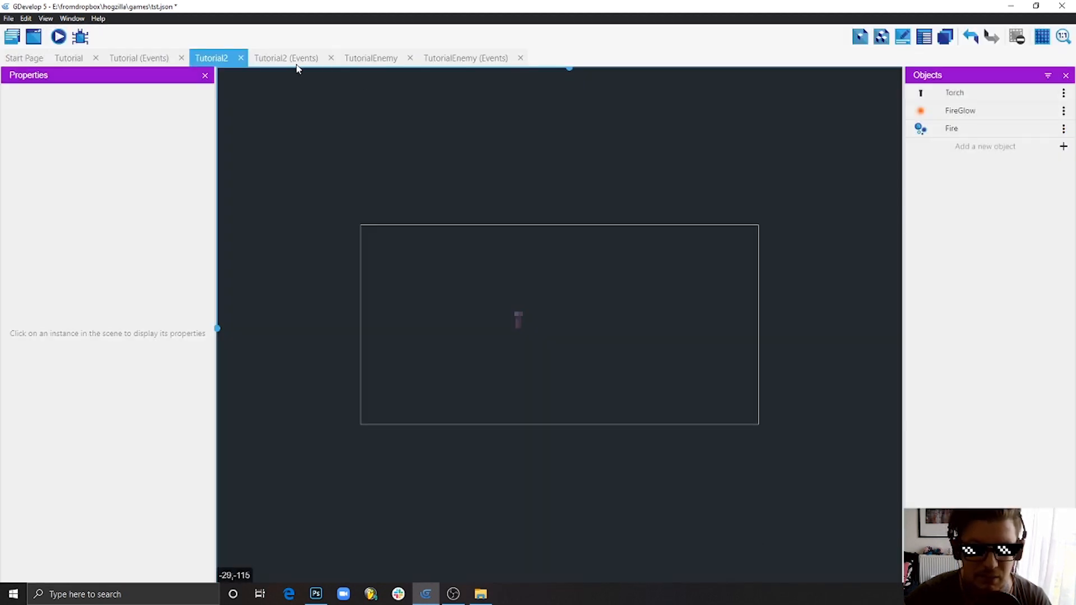
Step: Add an Emission angle action for Fire to the beginning-of-scene event in the Tutorial2 events, using the set to operator
click(278, 59)
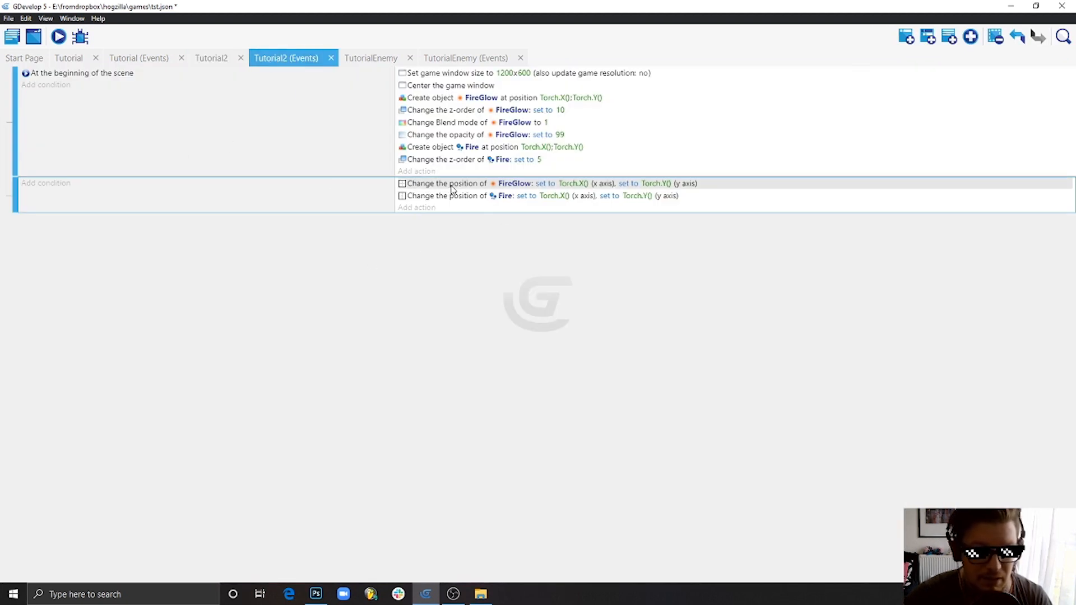
click(419, 171)
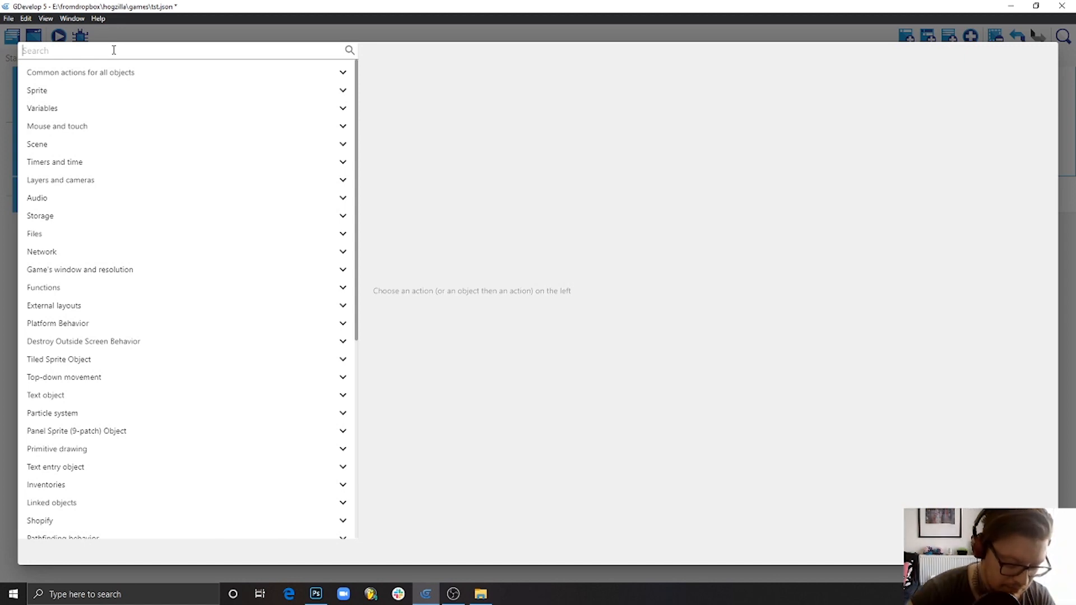
text(par)
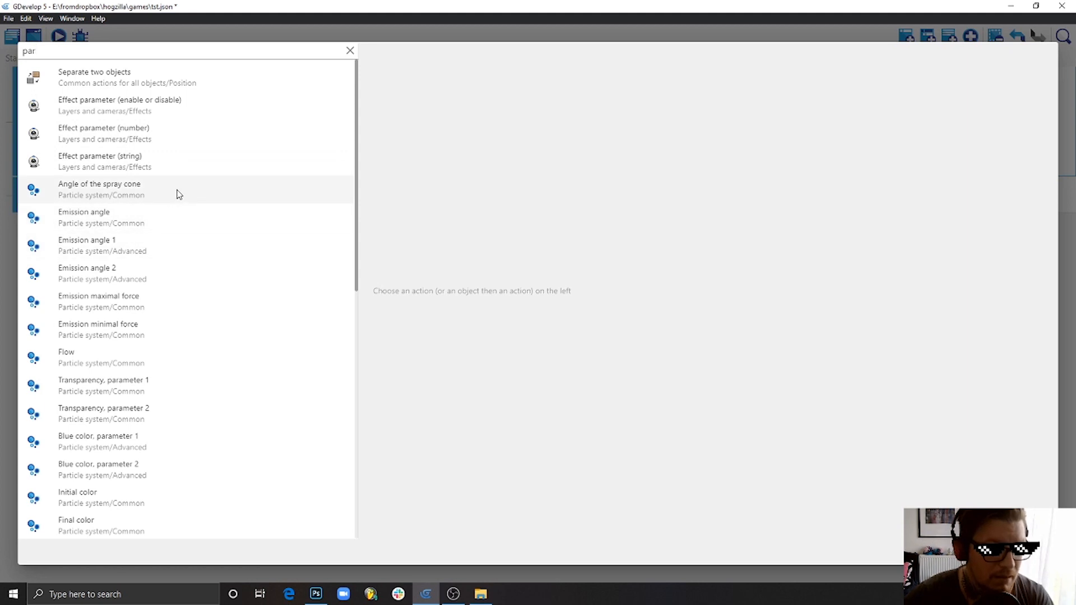
click(108, 216)
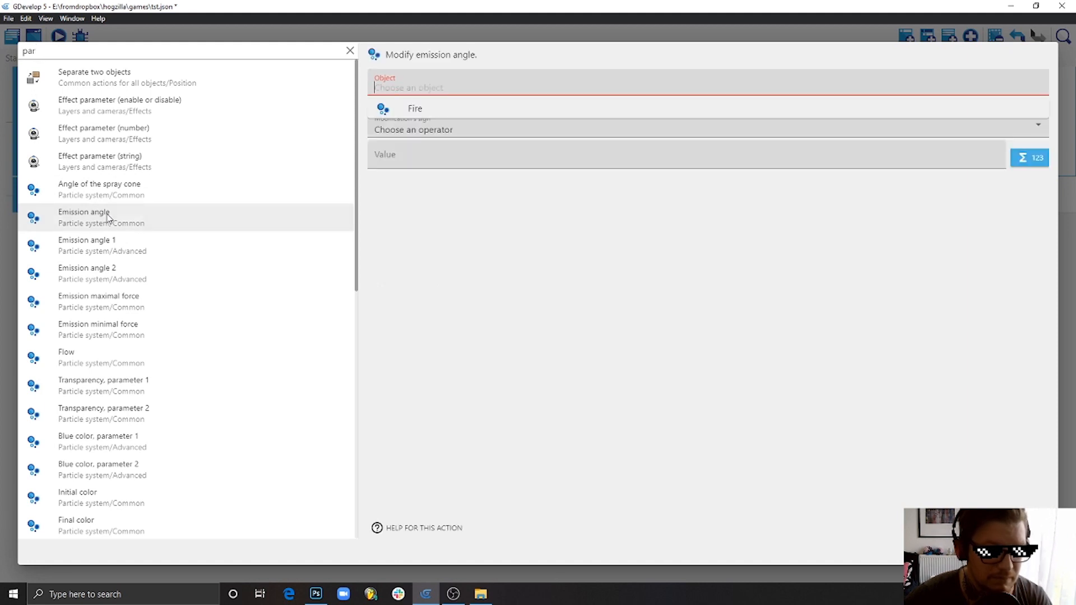
click(421, 110)
click(416, 118)
click(416, 145)
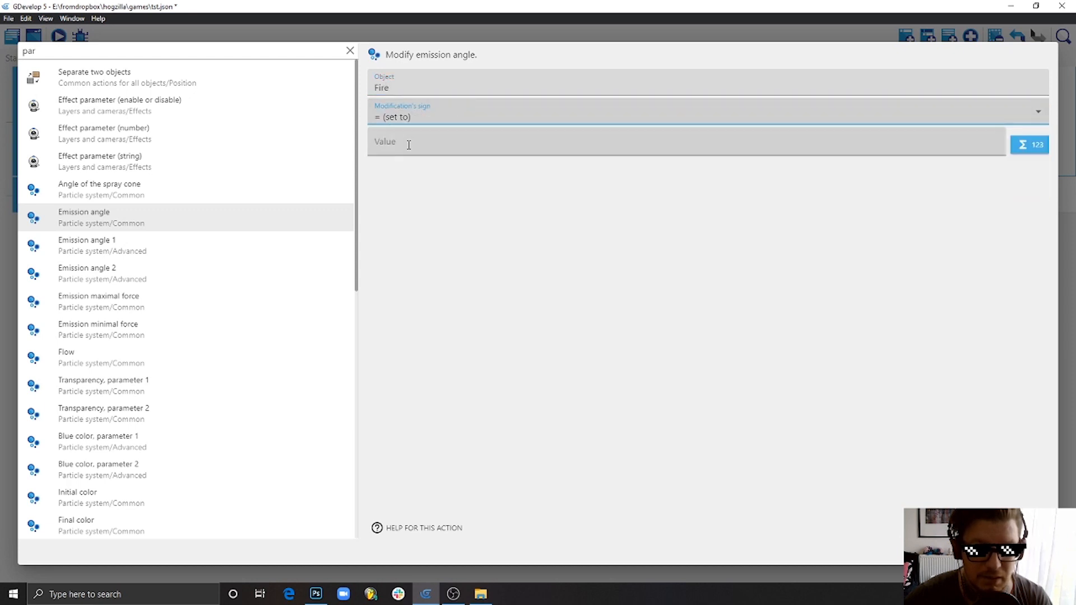
Step: Set Fire's emission angle to 270, confirm the action and preview the scene to check the flame's direction
click(410, 146)
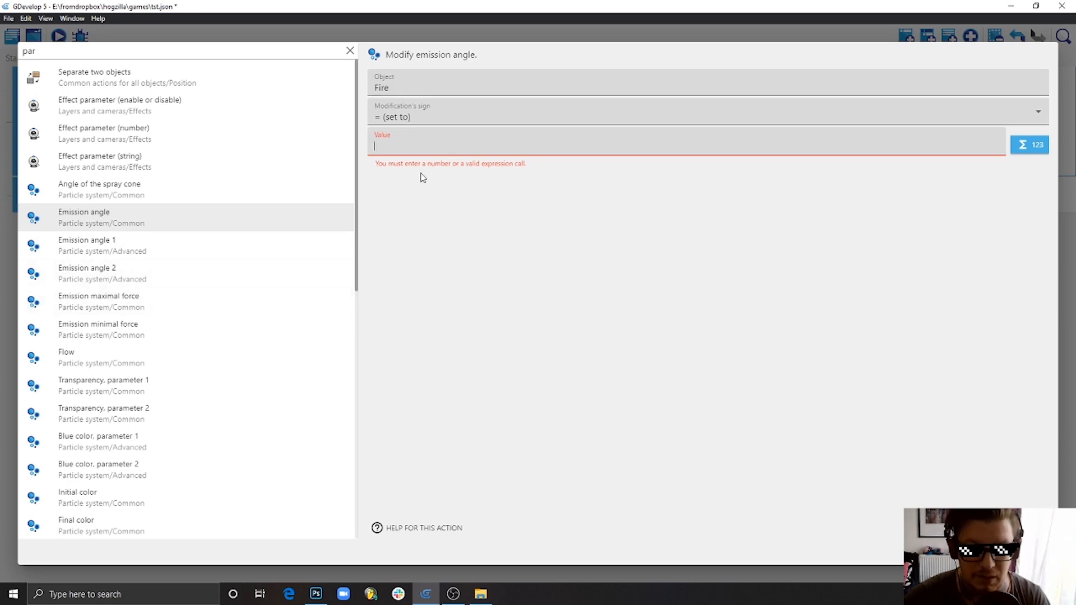
text(270)
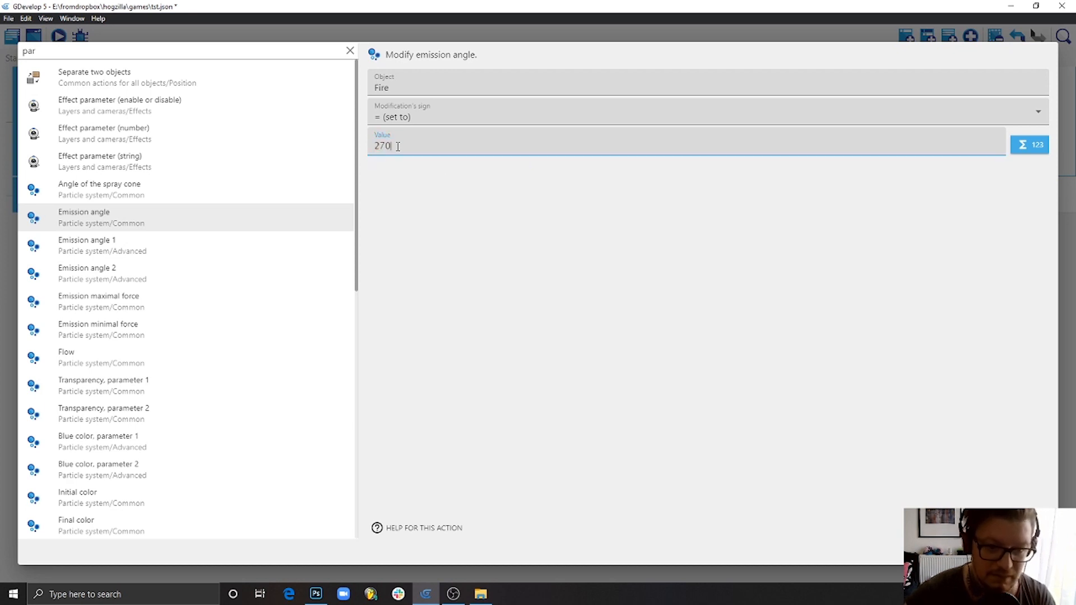
click(563, 247)
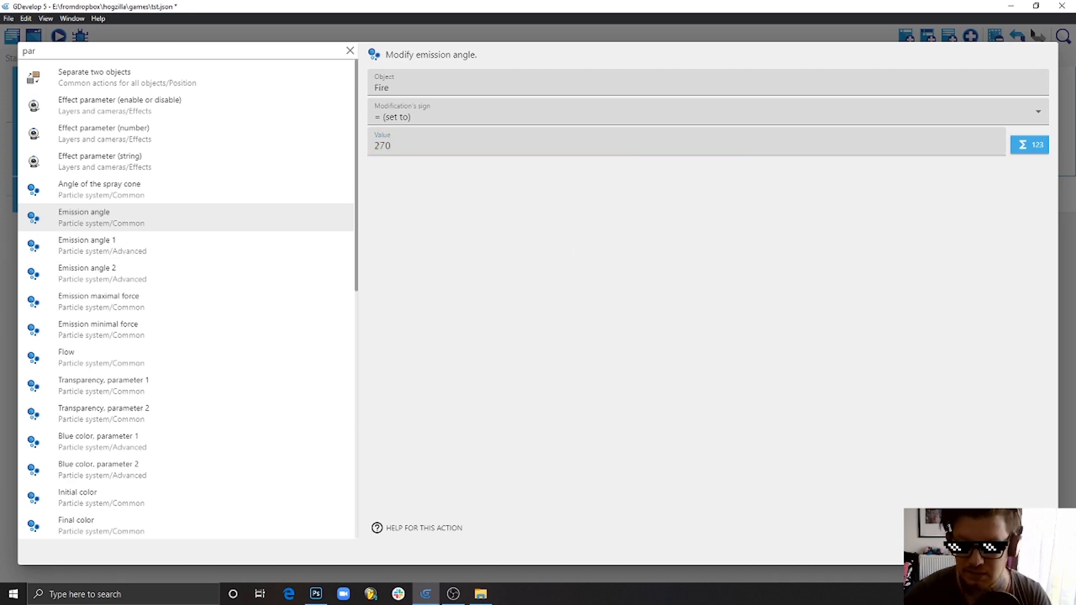
key(Return)
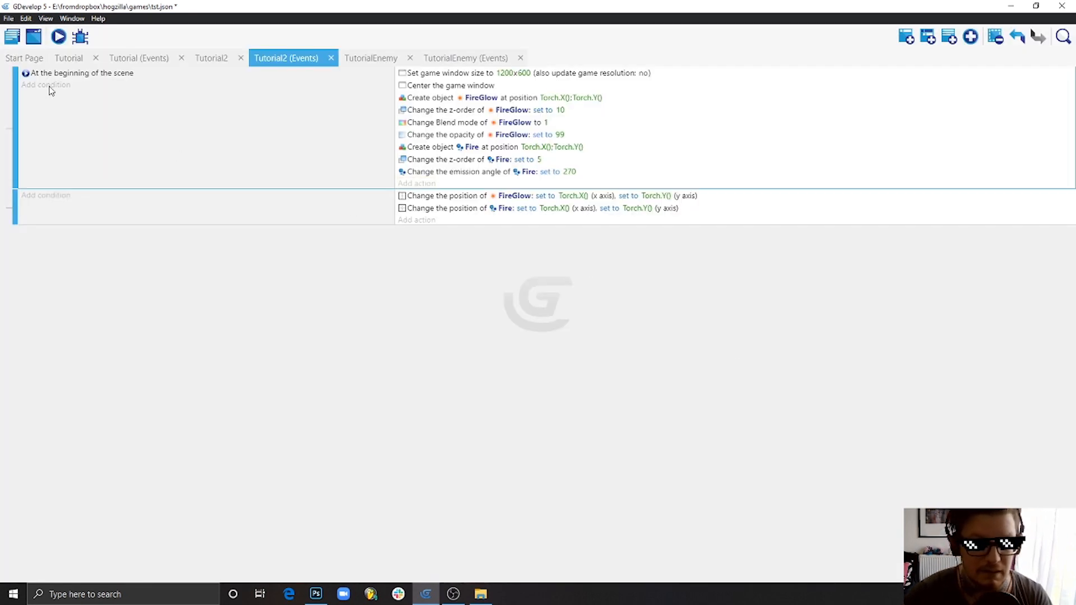
click(61, 37)
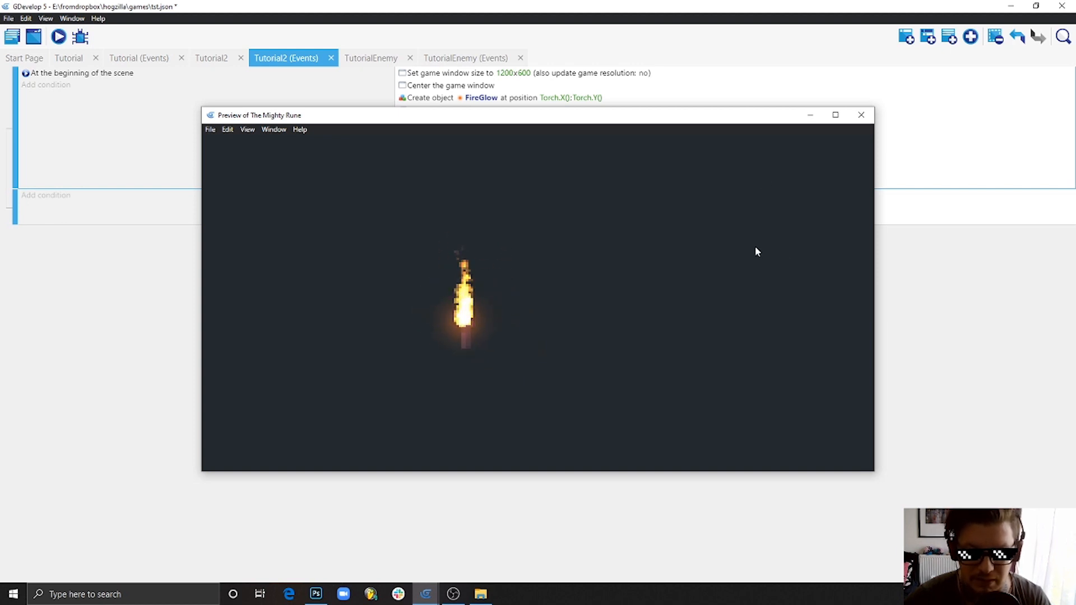
click(861, 116)
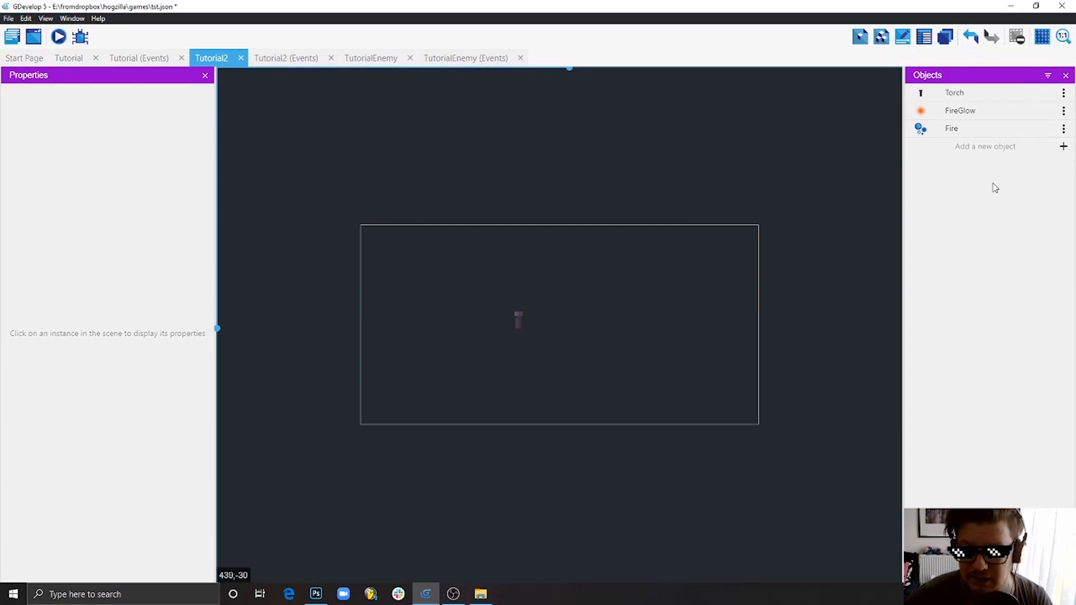
Step: Duplicate the Fire object in the Tutorial2 scene and name the copy Smoke
right_click(951, 134)
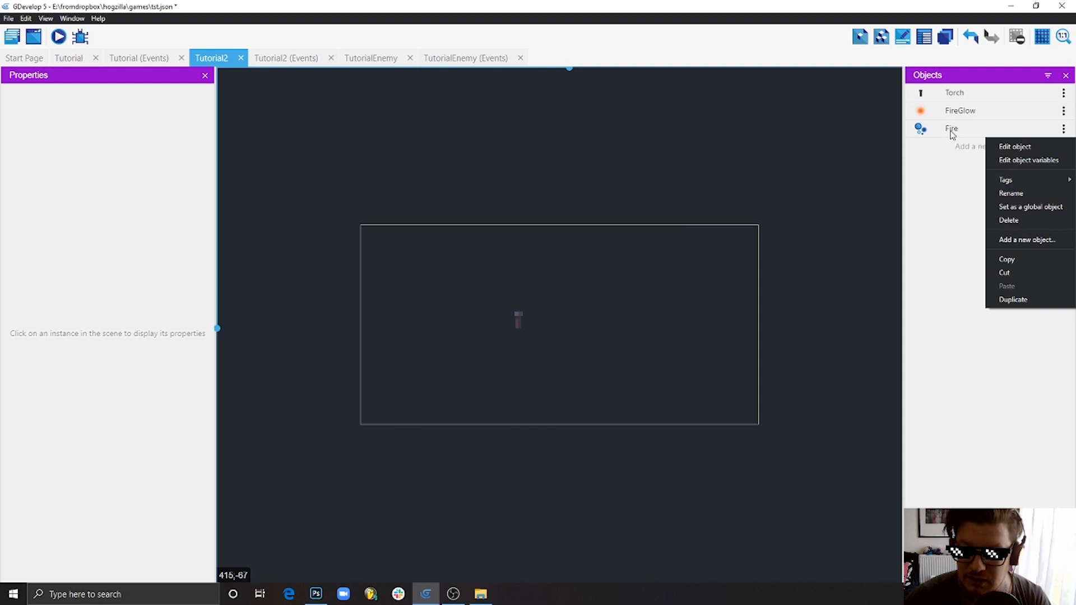
click(1015, 300)
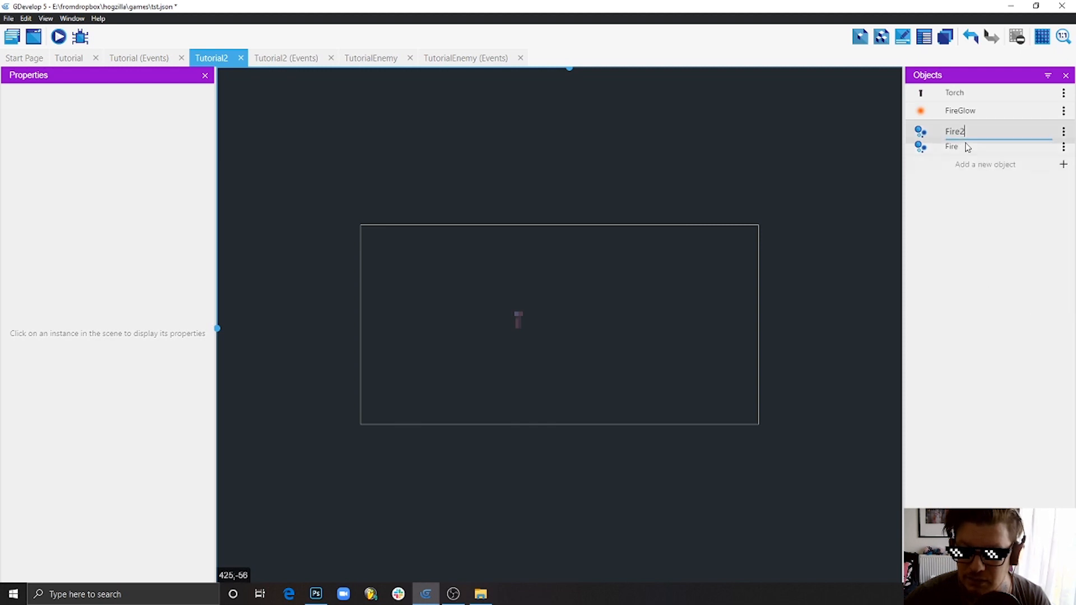
drag(968, 132, 945, 132)
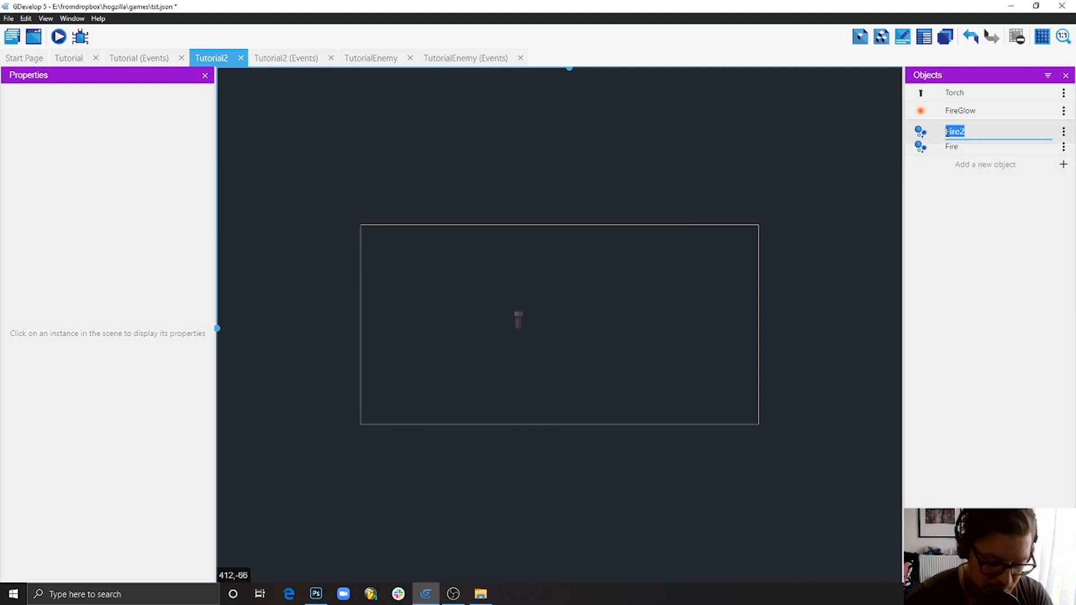
text(Smoke)
key(Return)
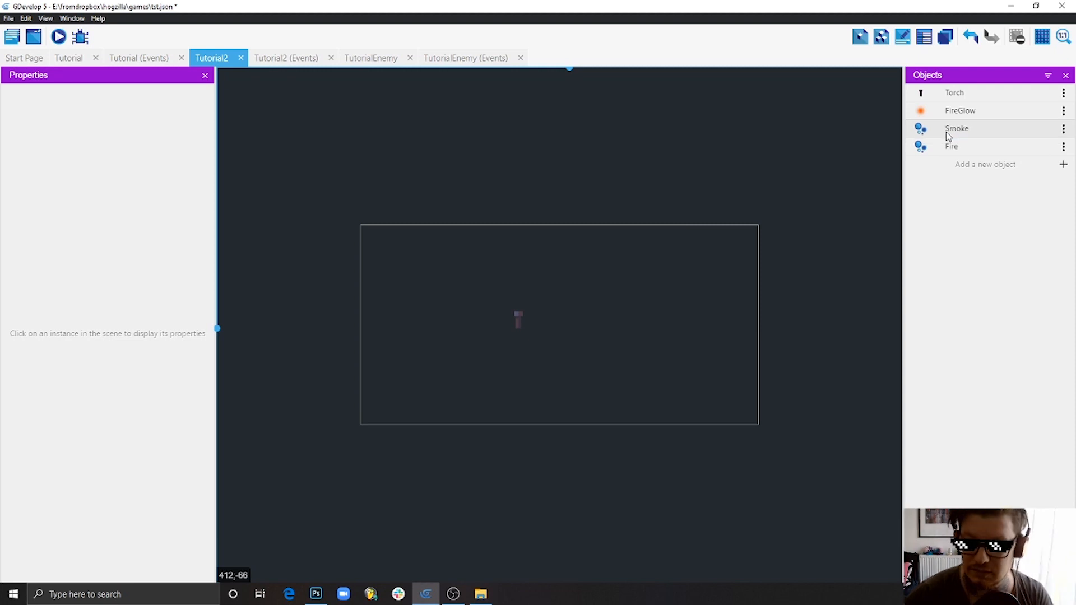
Step: Open the Smoke object's properties and set its particle size to 12
double_click(963, 131)
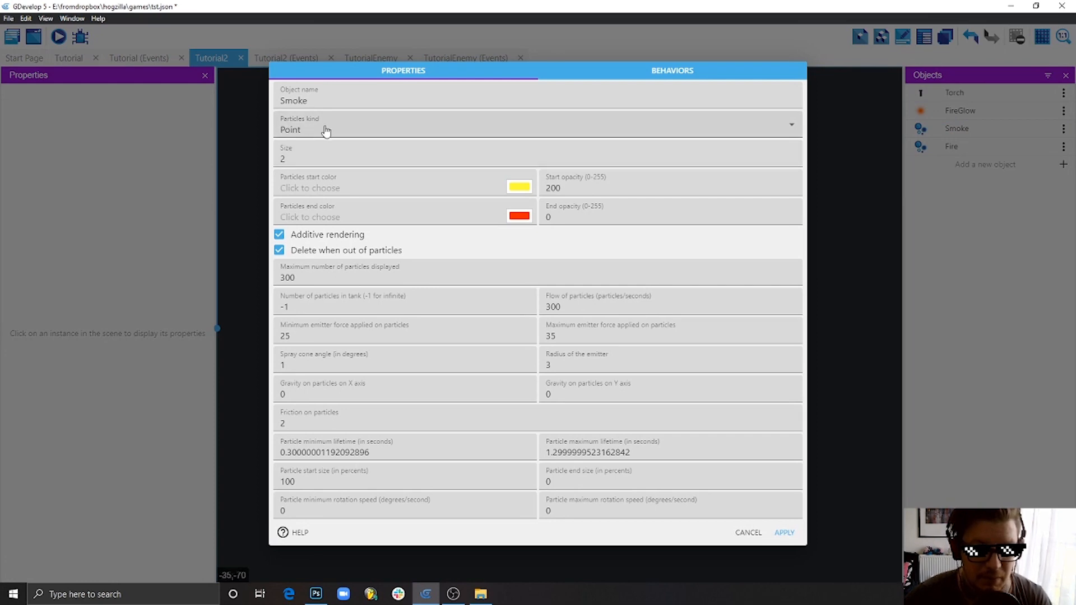
click(295, 162)
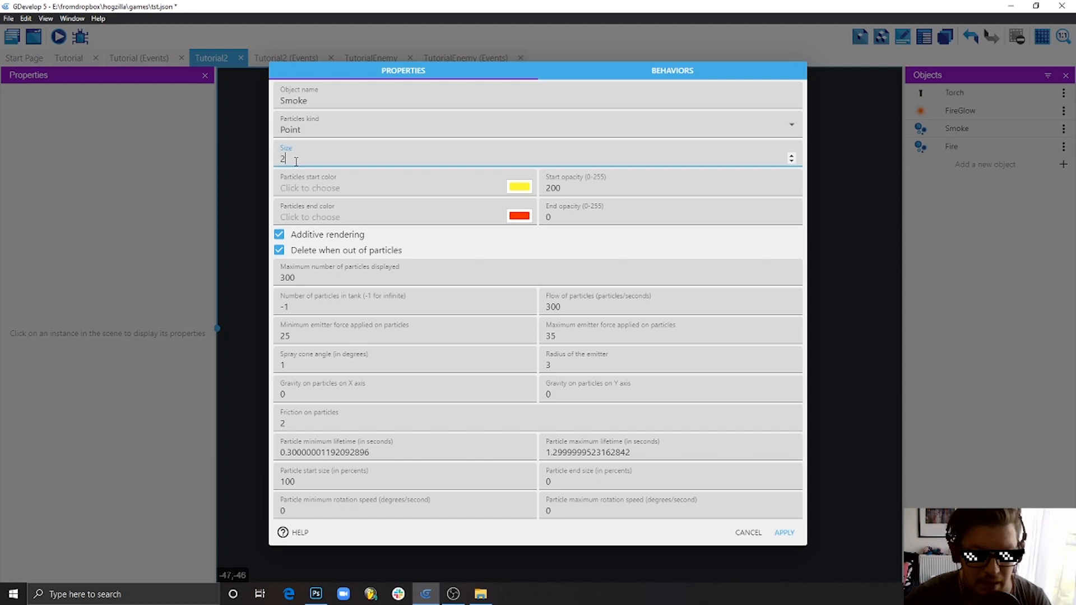
drag(308, 151, 267, 158)
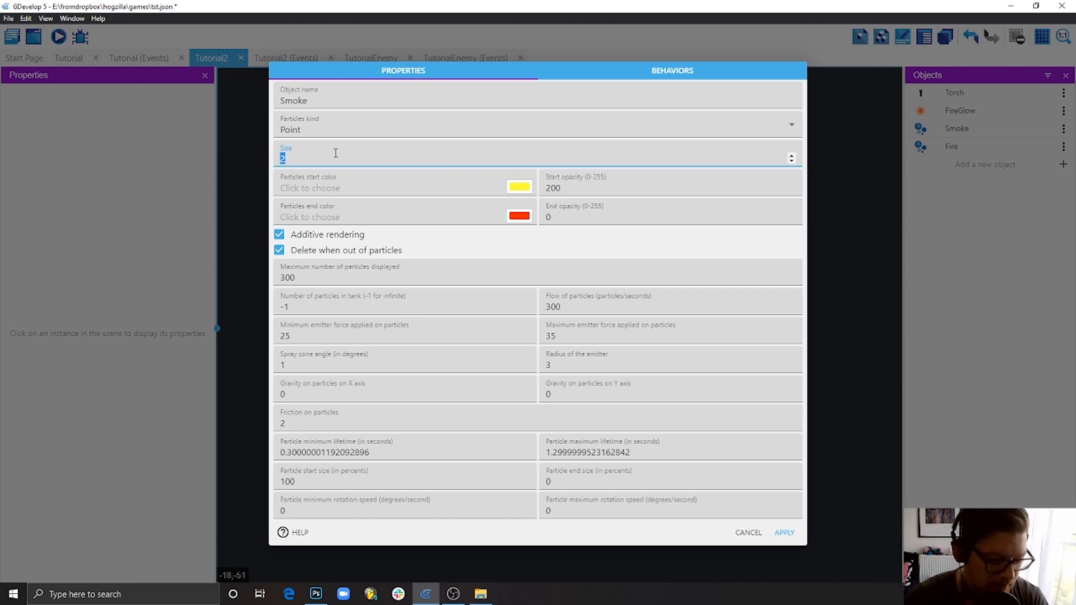
text(12)
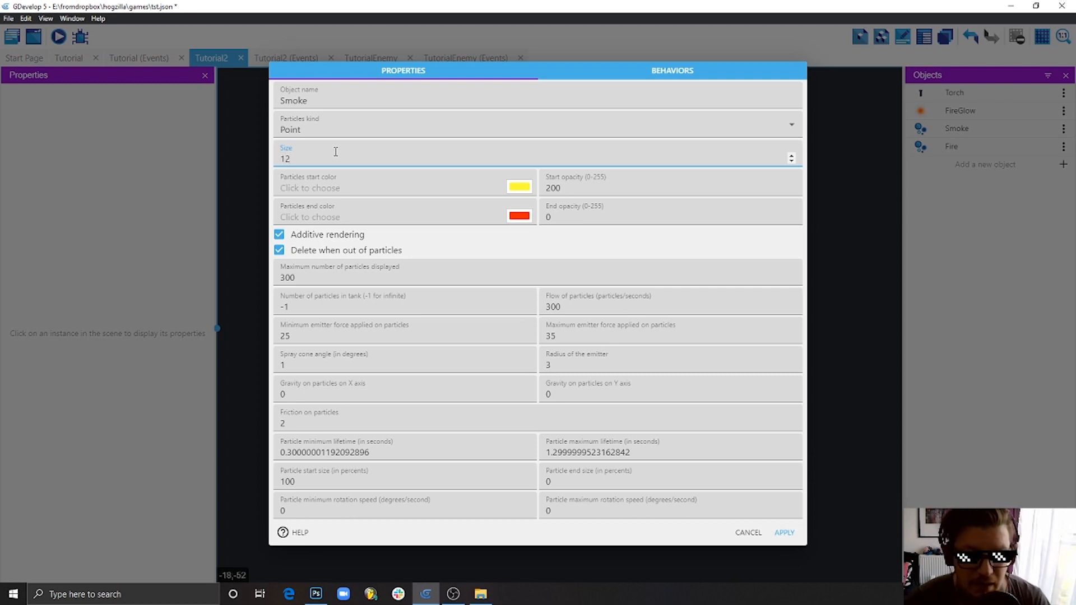
Step: Change Smoke's particle start color to a very dark bluish grey
click(516, 189)
drag(558, 274, 570, 274)
drag(535, 242, 538, 251)
click(591, 231)
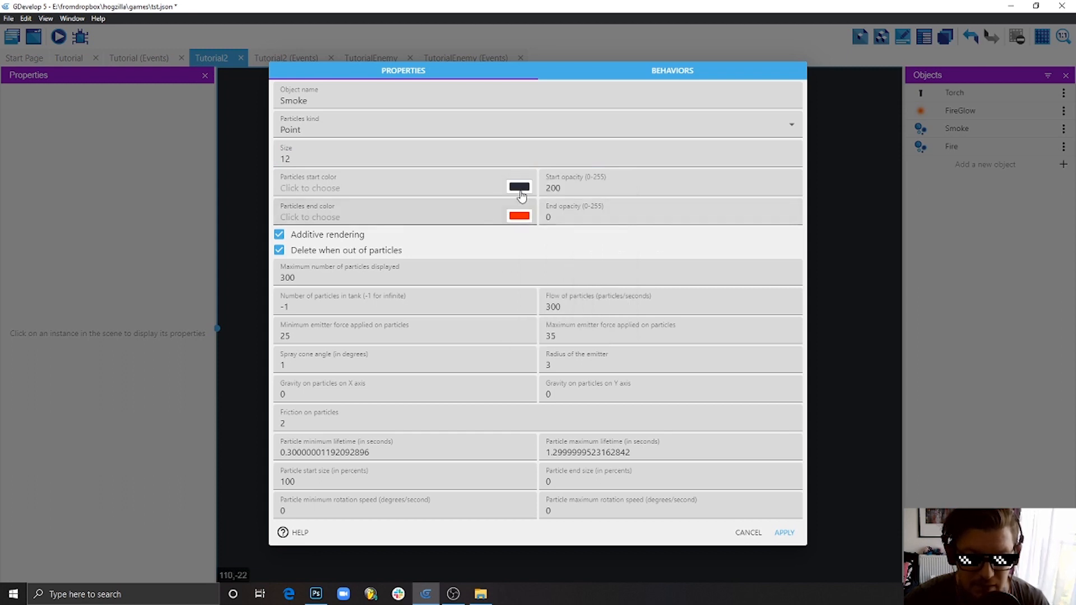
Step: Change Smoke's particle end color to near black
click(520, 217)
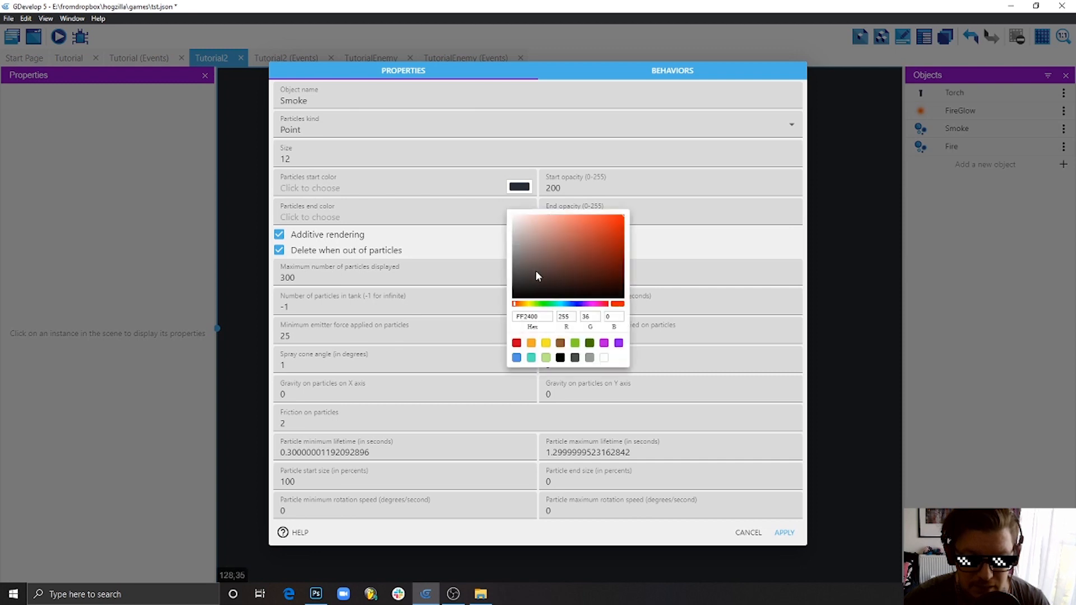
click(572, 304)
drag(541, 280, 539, 295)
click(647, 250)
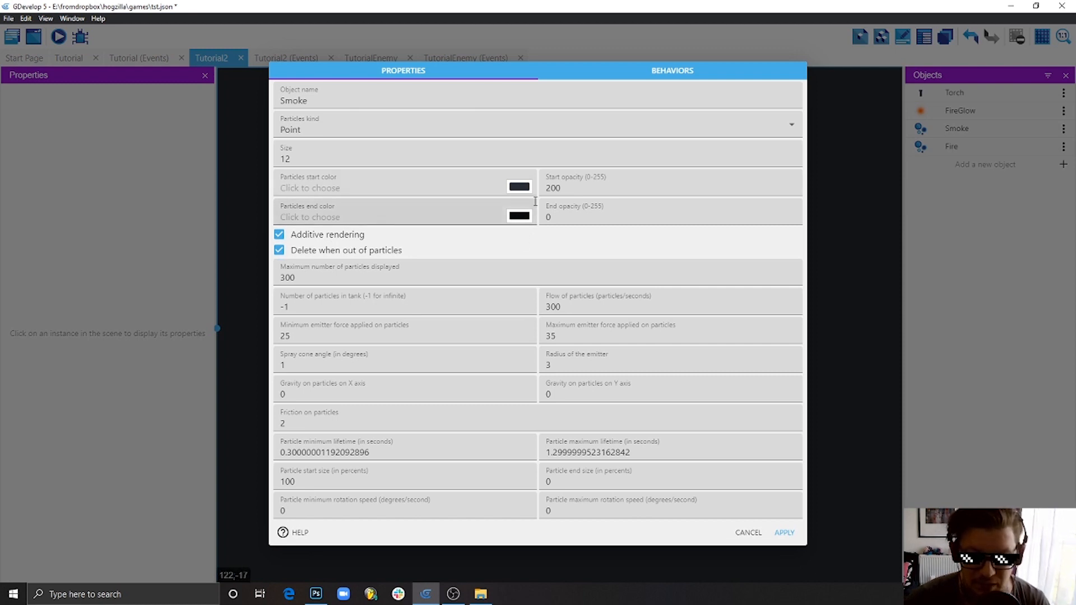
Step: Set the Smoke emitter's particle start opacity to 150
drag(580, 187, 542, 187)
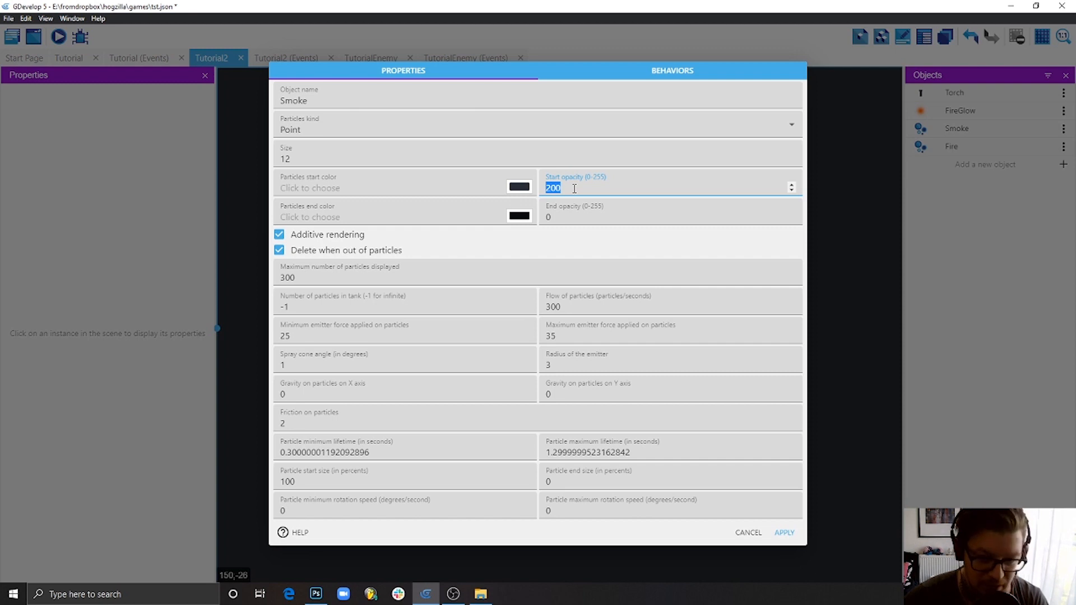
text(130)
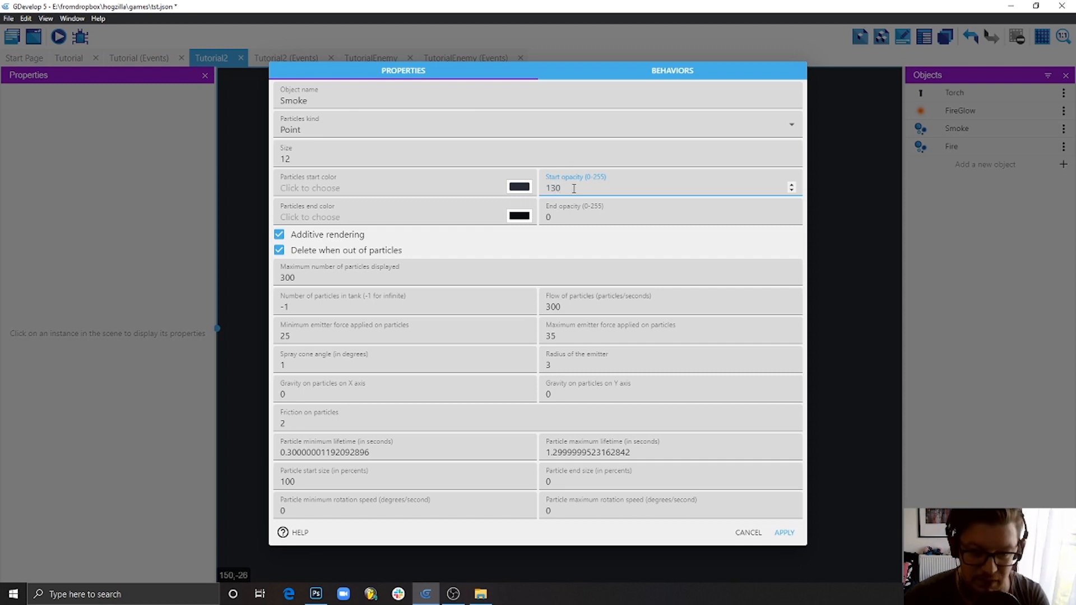
key(ctrl+a)
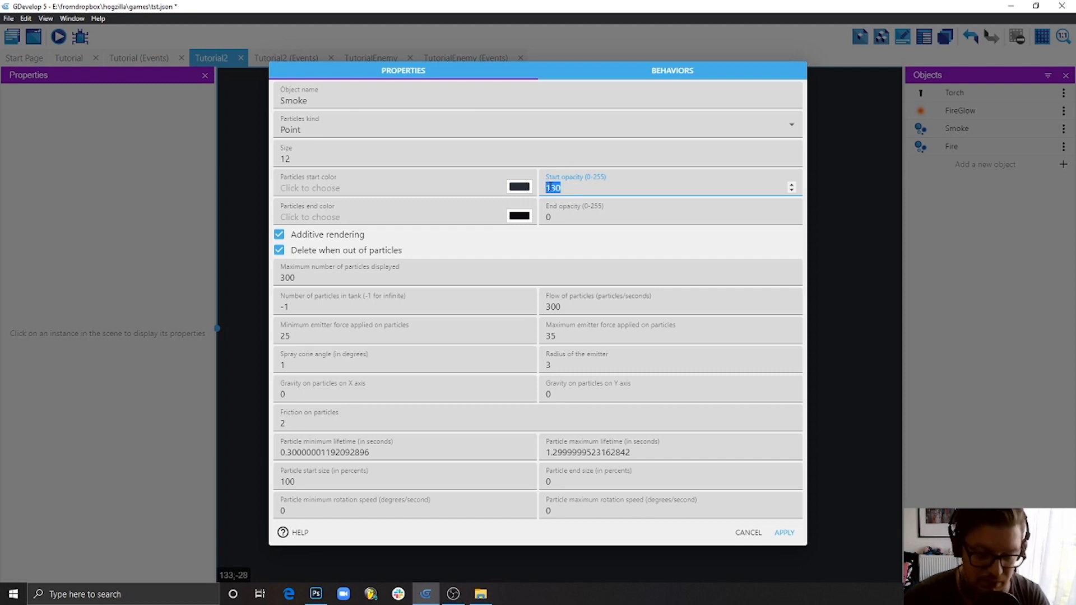
text(150)
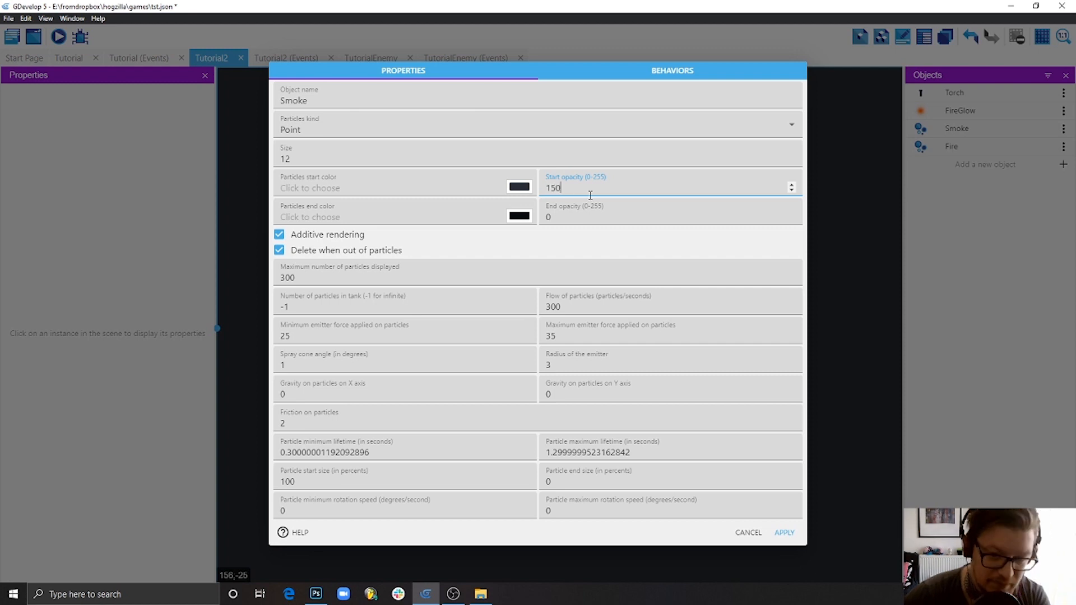
click(584, 250)
click(344, 253)
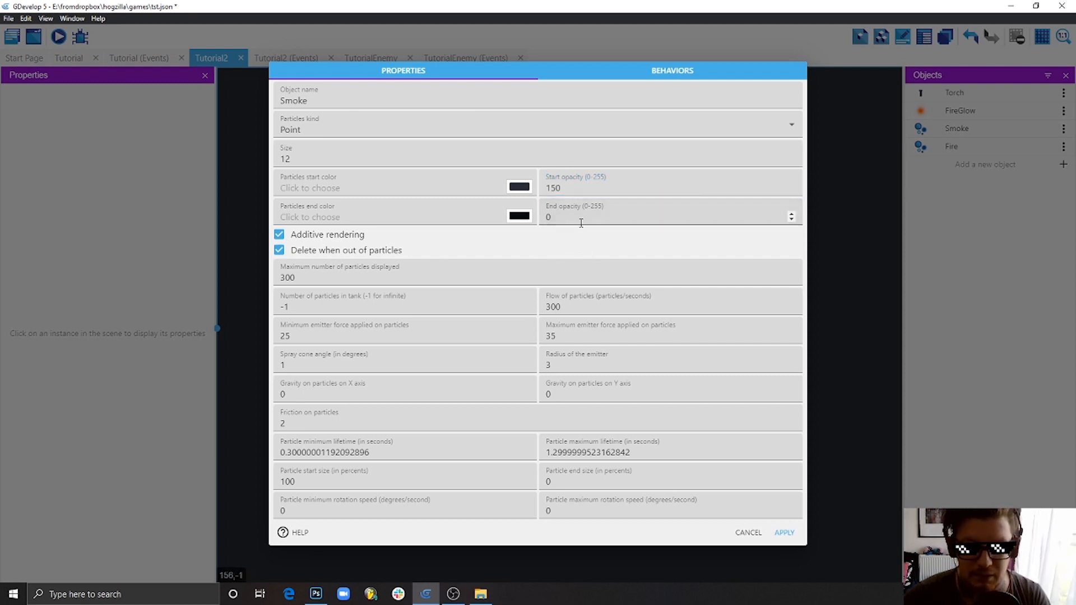
Step: Limit Smoke to a maximum of 20 displayed particles and set its particle flow to 20 per second
click(299, 262)
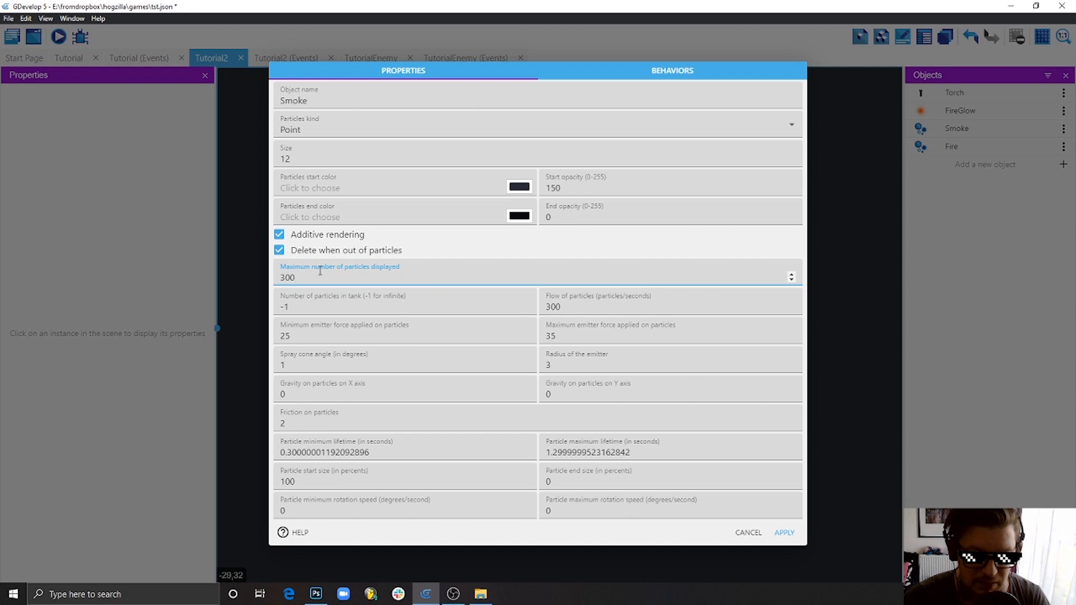
double_click(297, 277)
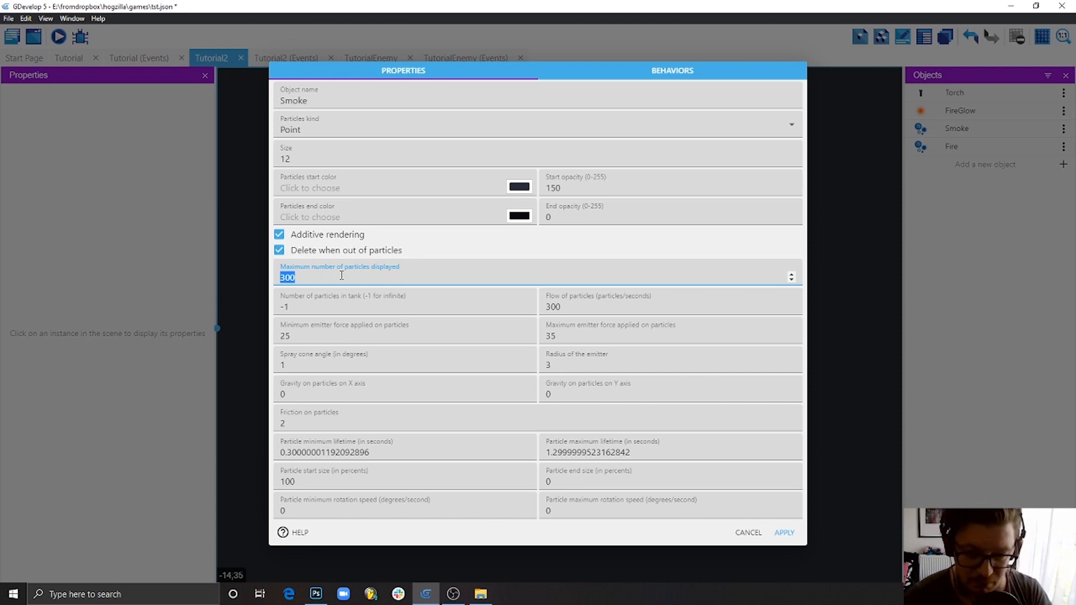
text(20)
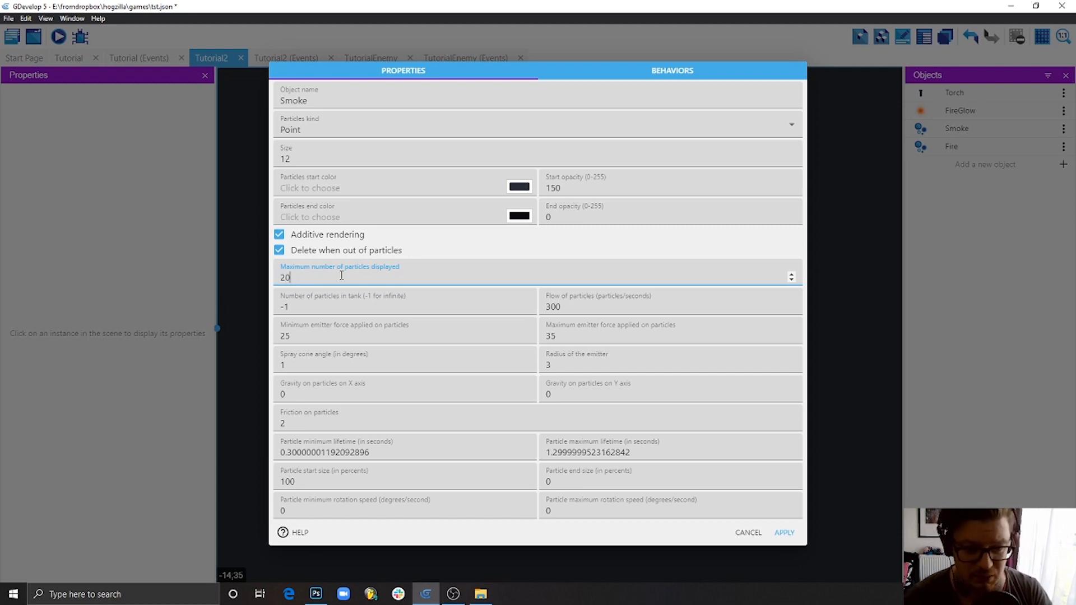
double_click(556, 305)
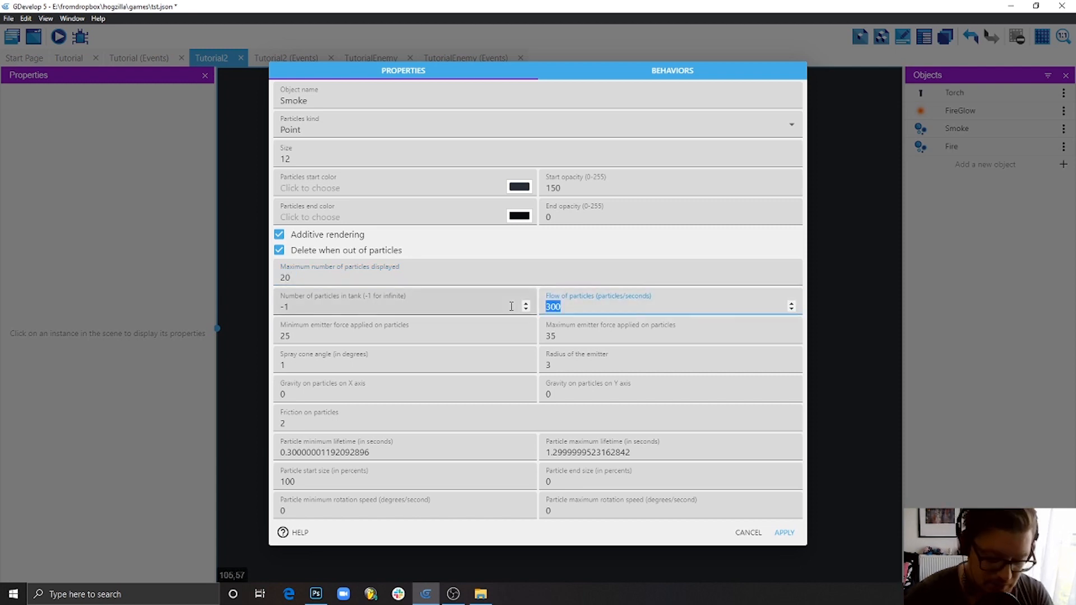
text(20)
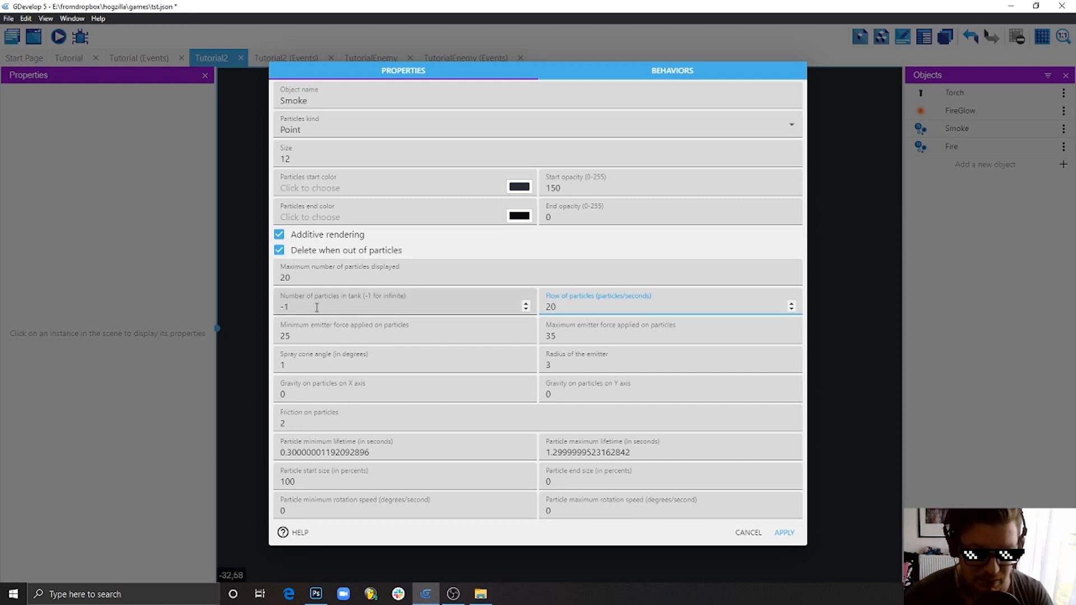
Step: Set Smoke's minimum emitter force to 30 and its maximum emitter force to 40
click(319, 336)
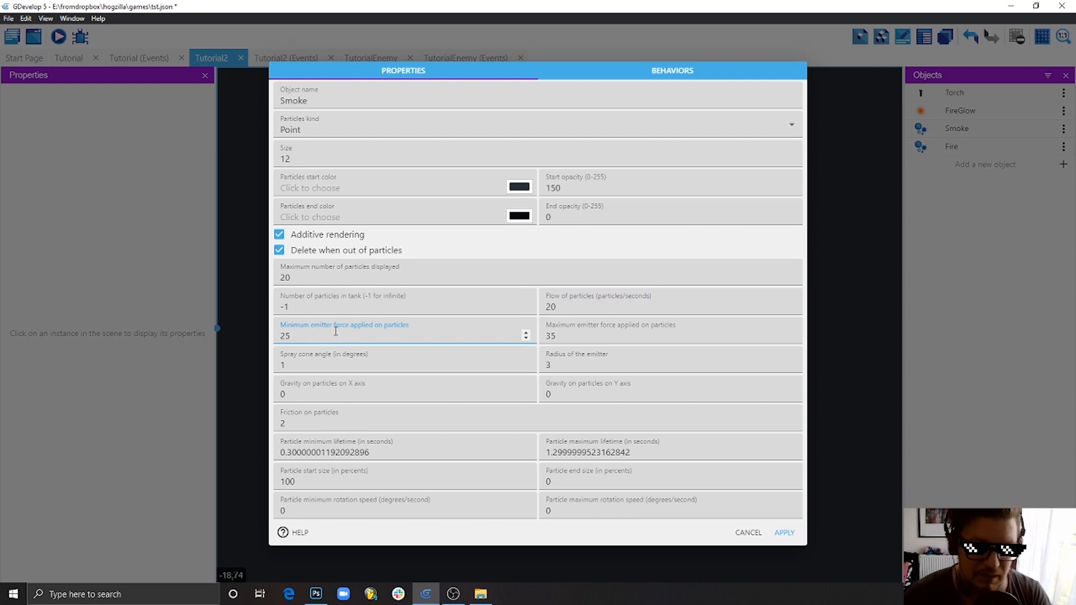
double_click(286, 336)
text(30)
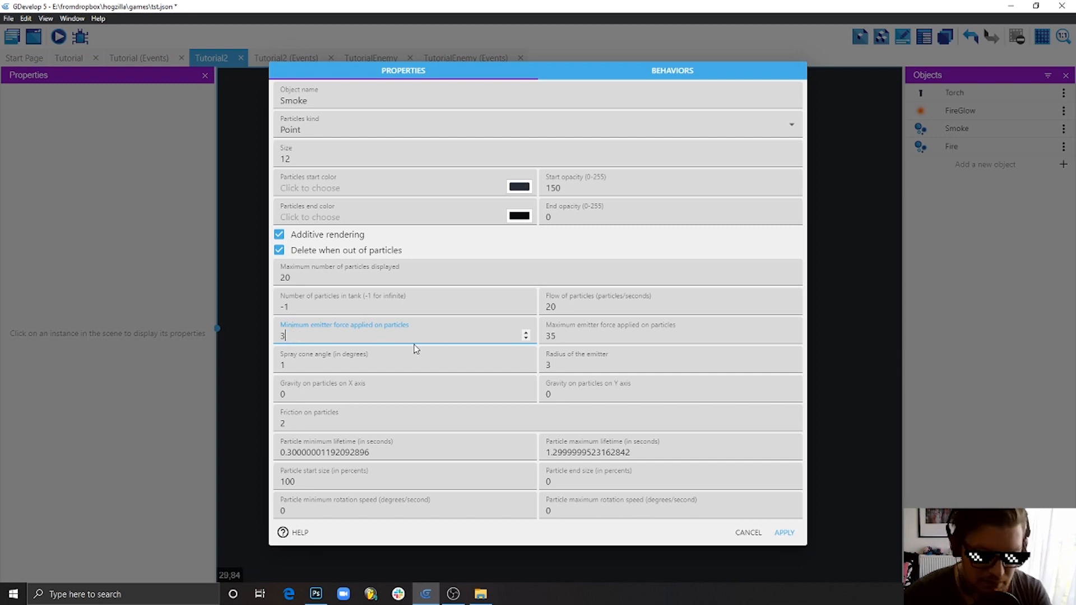
key(Tab)
text(40)
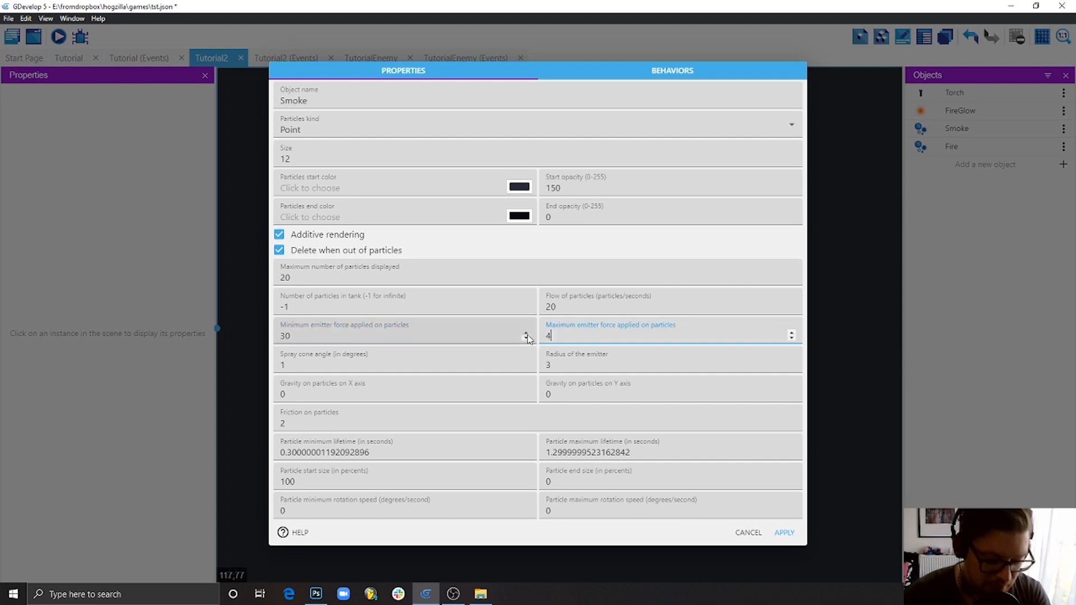
click(442, 338)
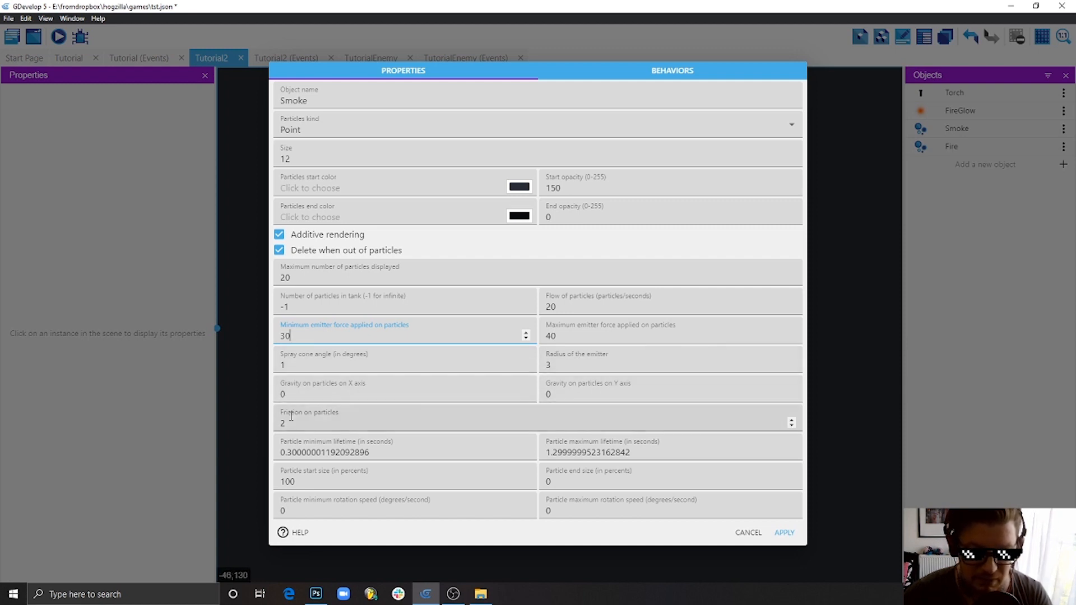
Step: Set Smoke's particle friction to 12 and its maximum particle lifetime to 1.4 seconds
double_click(330, 420)
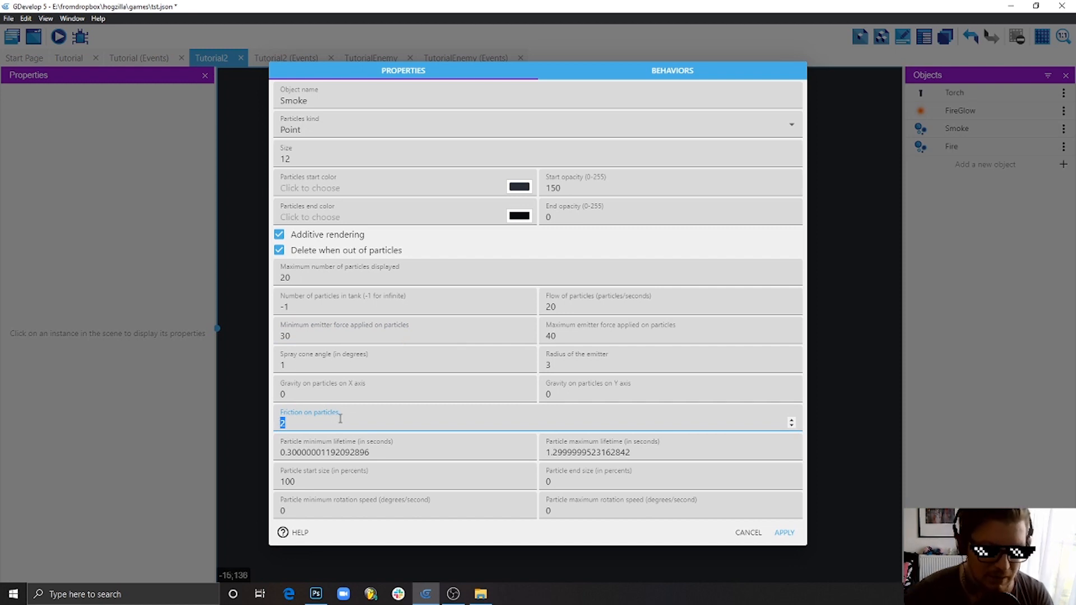
text(12)
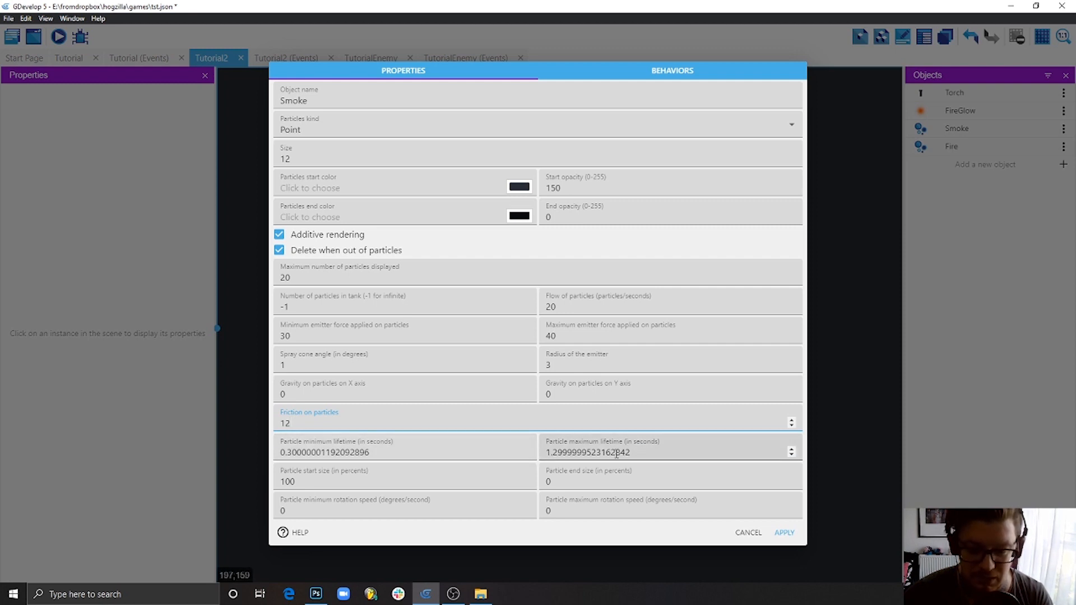
drag(635, 453, 562, 453)
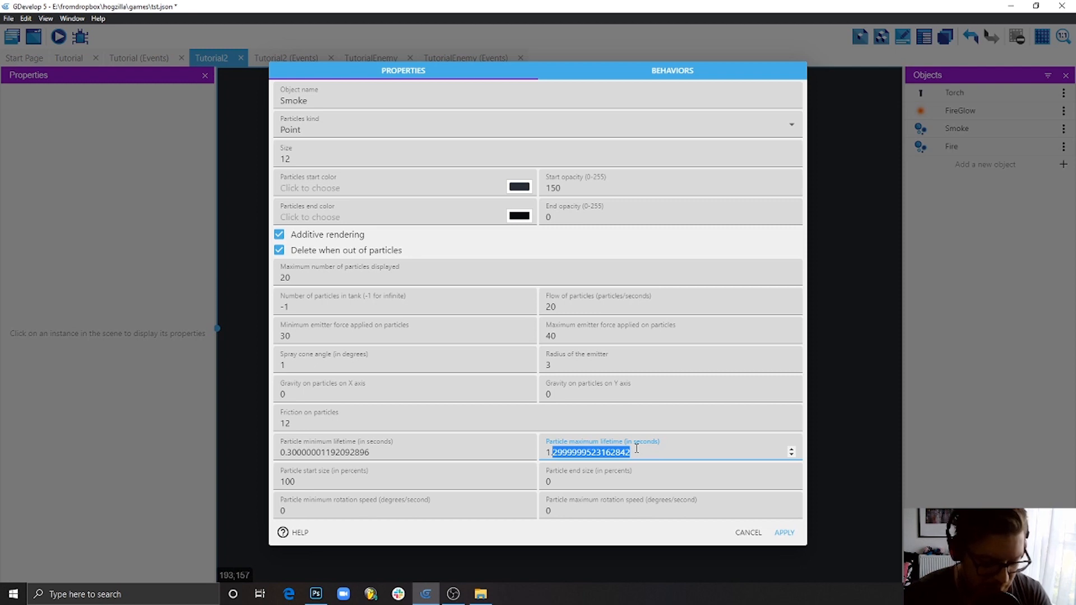
text(4)
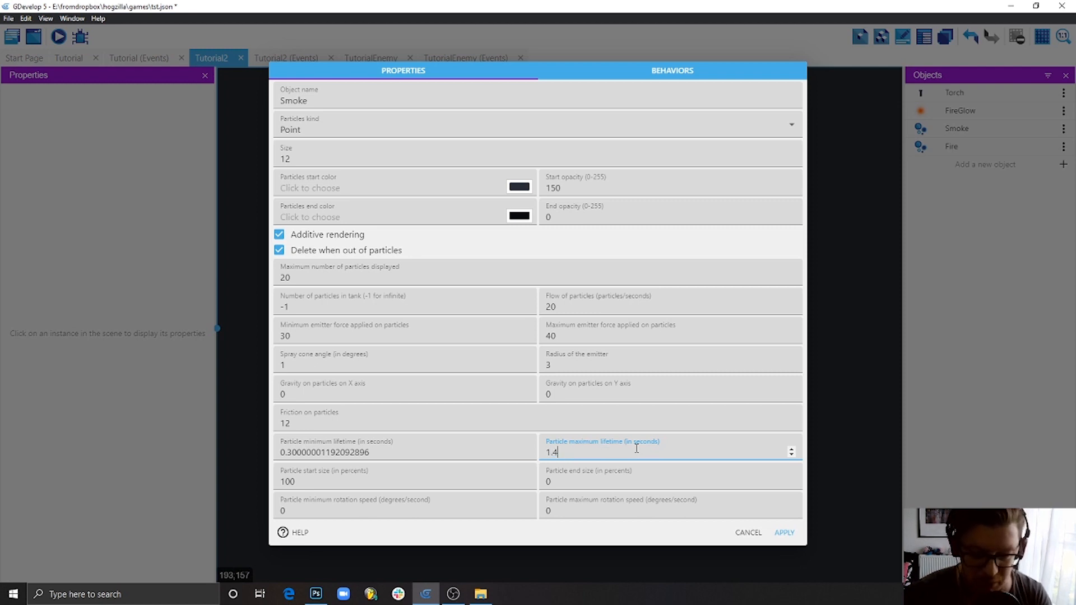
Step: Set Smoke's particle start size to 0 percent and end size to 100 percent, and apply the object's properties
click(446, 480)
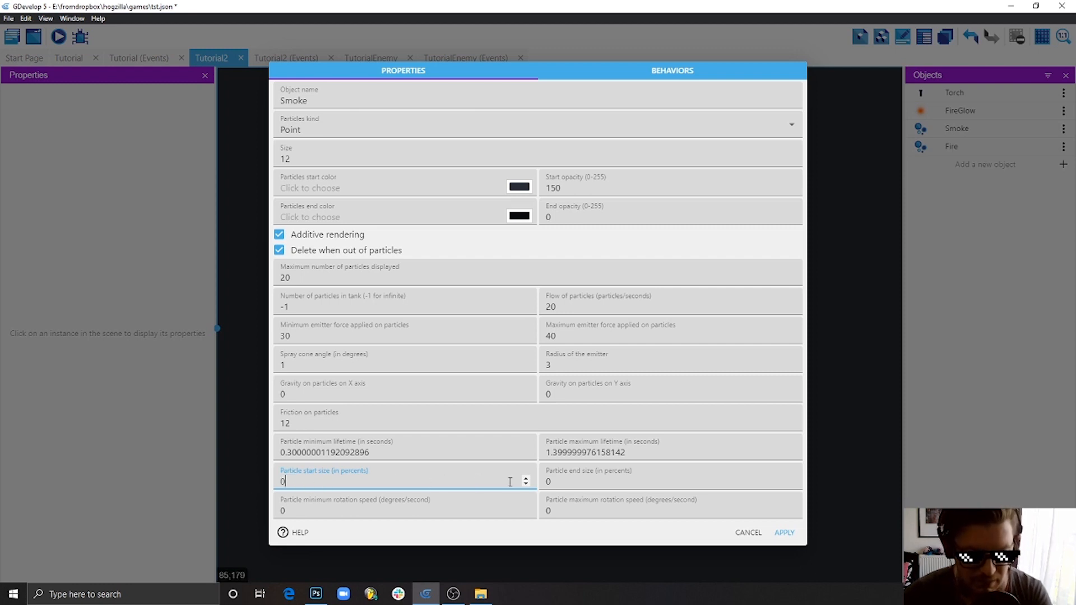
key(Tab)
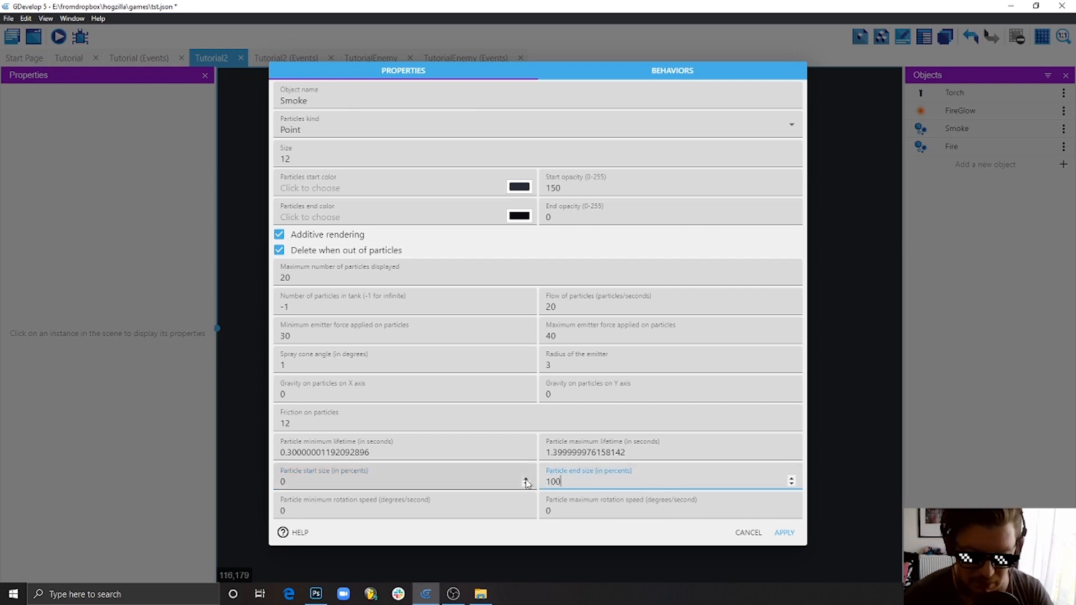
click(785, 533)
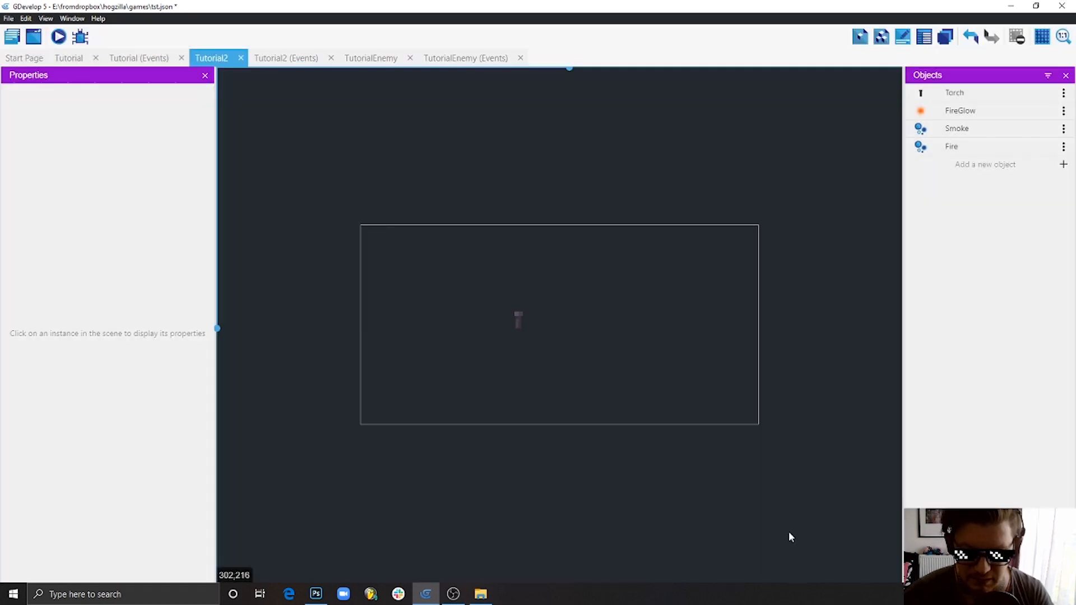
Step: Test the Smoke emitter by previewing the scene with a temporary instance near the torch, and delete that instance
drag(957, 130, 591, 372)
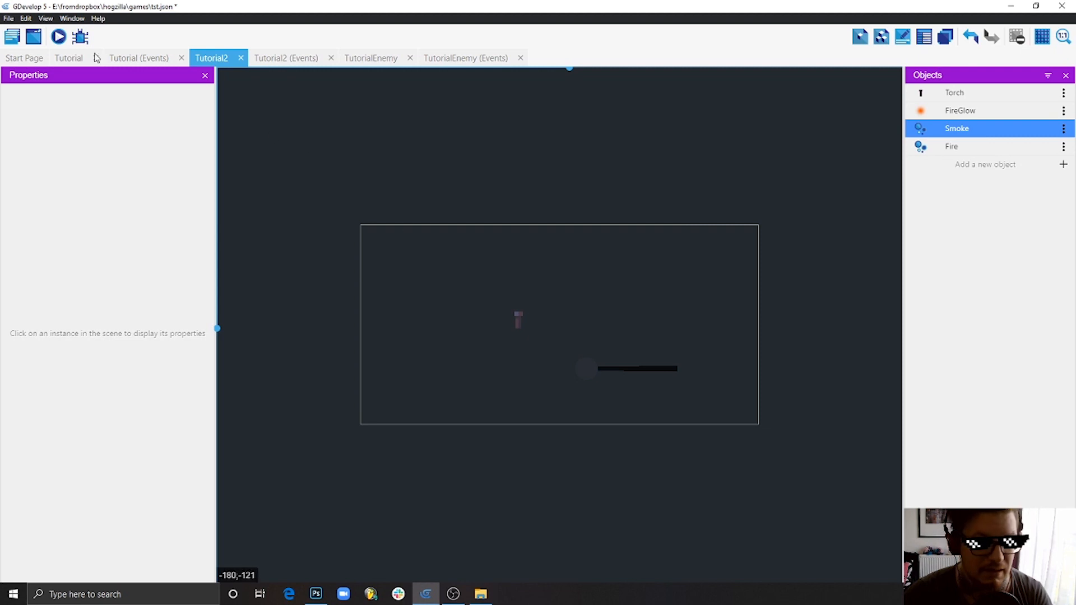
click(56, 38)
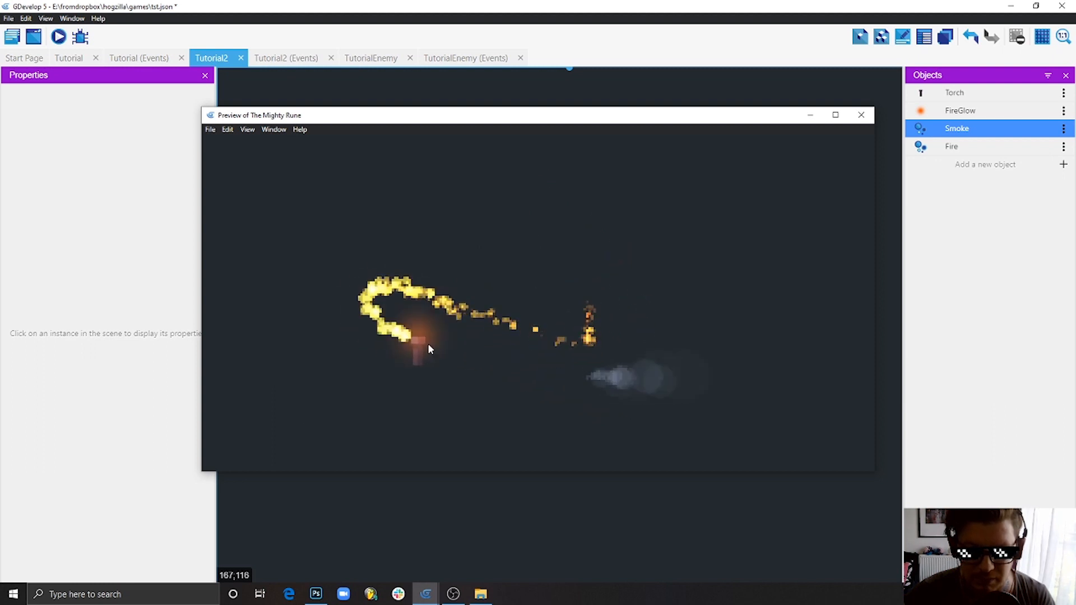
click(862, 116)
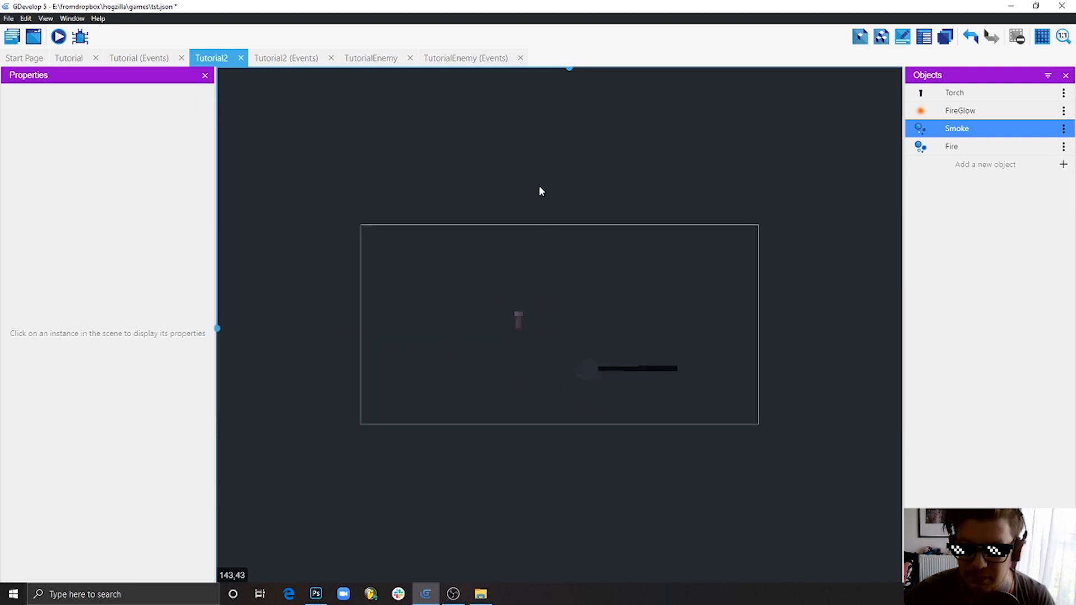
click(601, 367)
key(Delete)
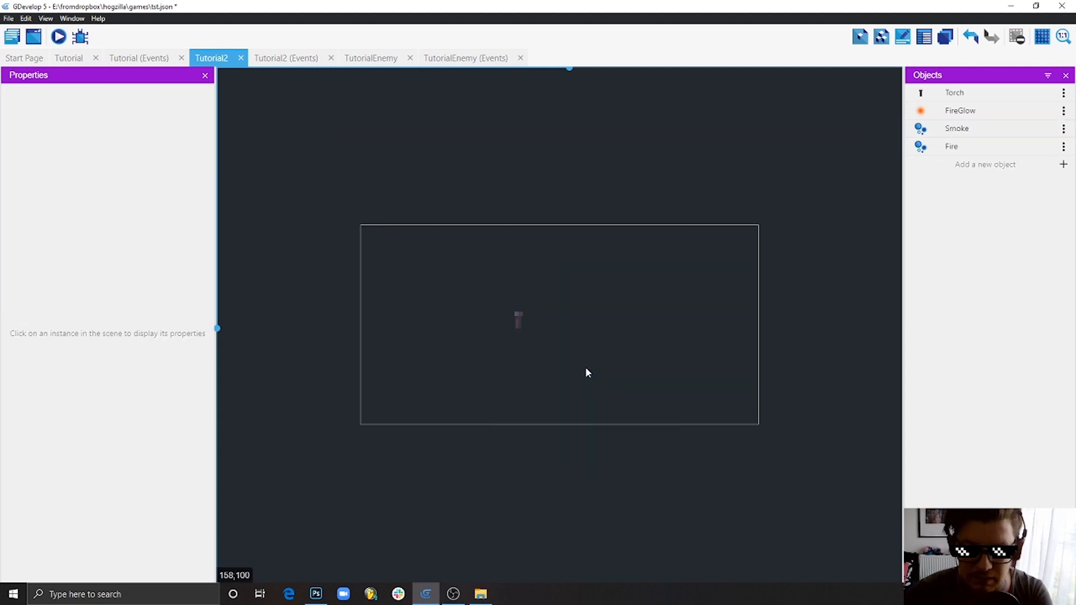
Step: In the Tutorial2 events, duplicate the three Fire actions at the beginning of the scene, with the copied create action first among the copies
click(280, 59)
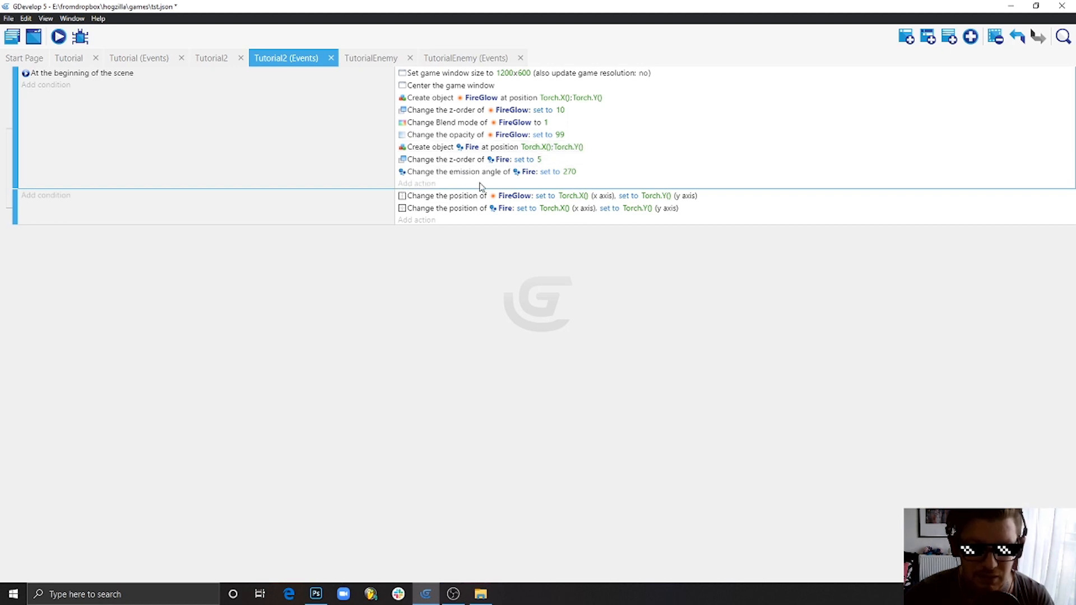
click(598, 147)
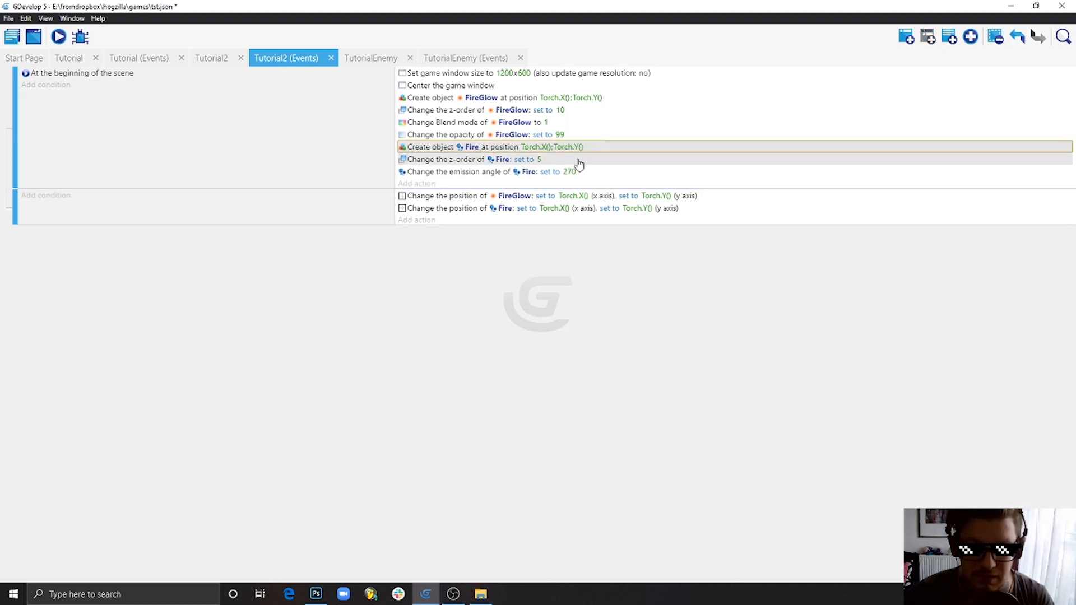
shift+click(593, 172)
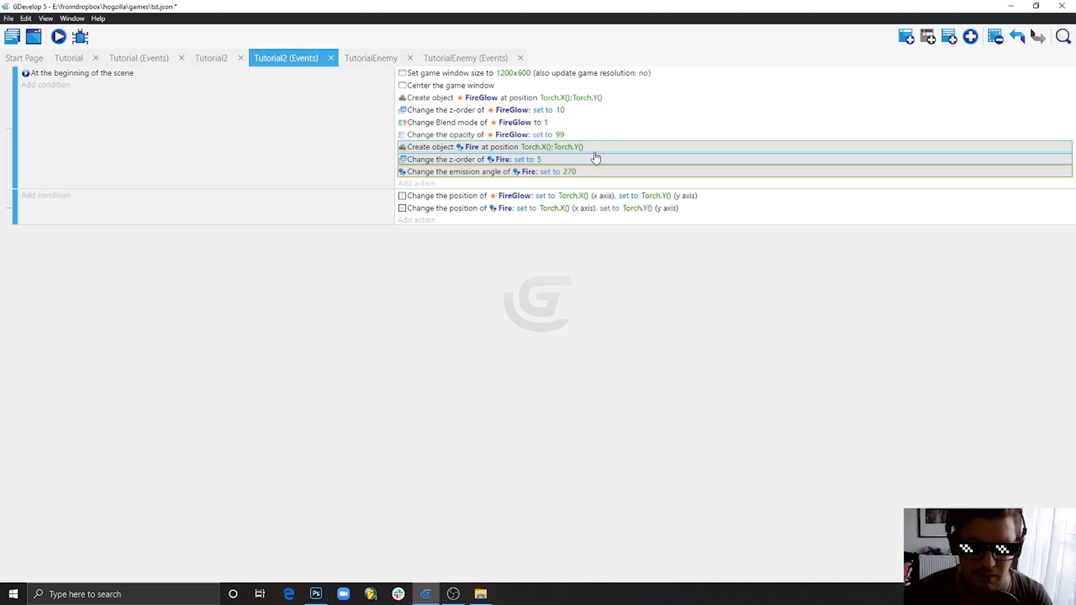
right_click(594, 152)
click(613, 158)
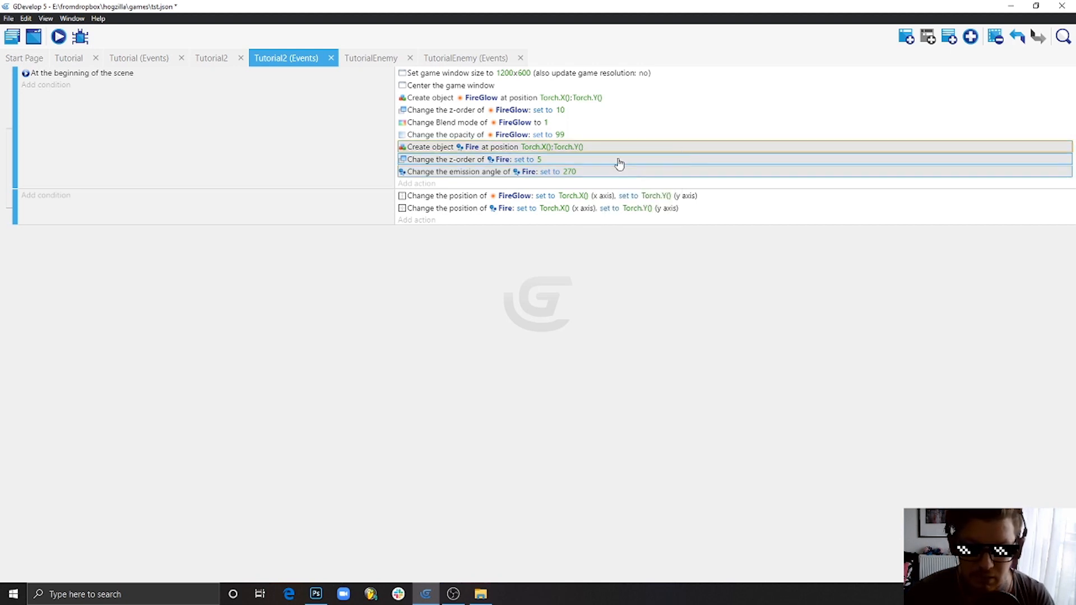
click(449, 184)
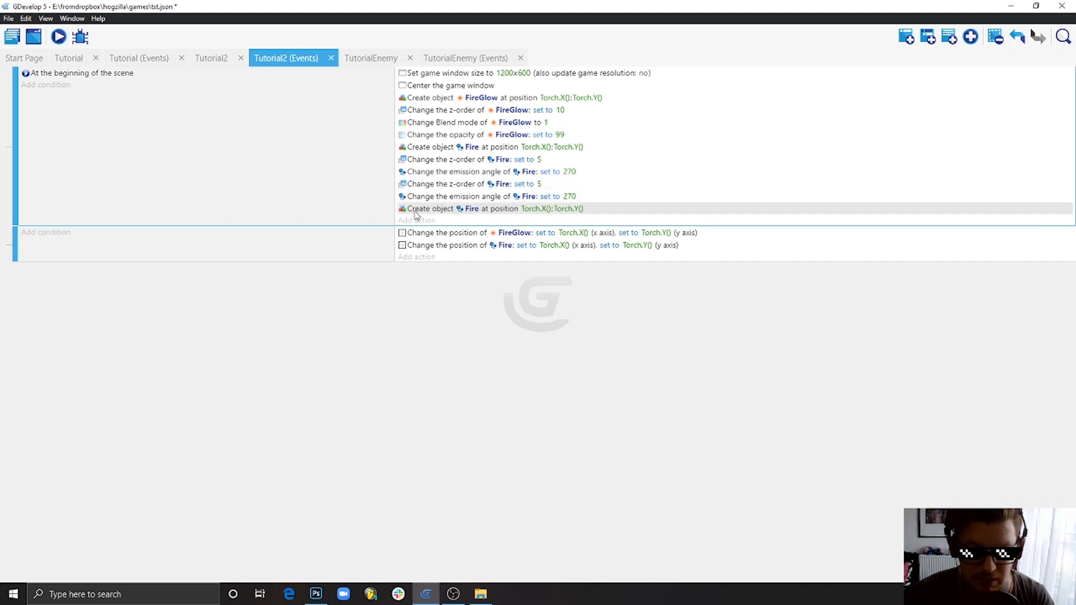
drag(600, 210, 603, 193)
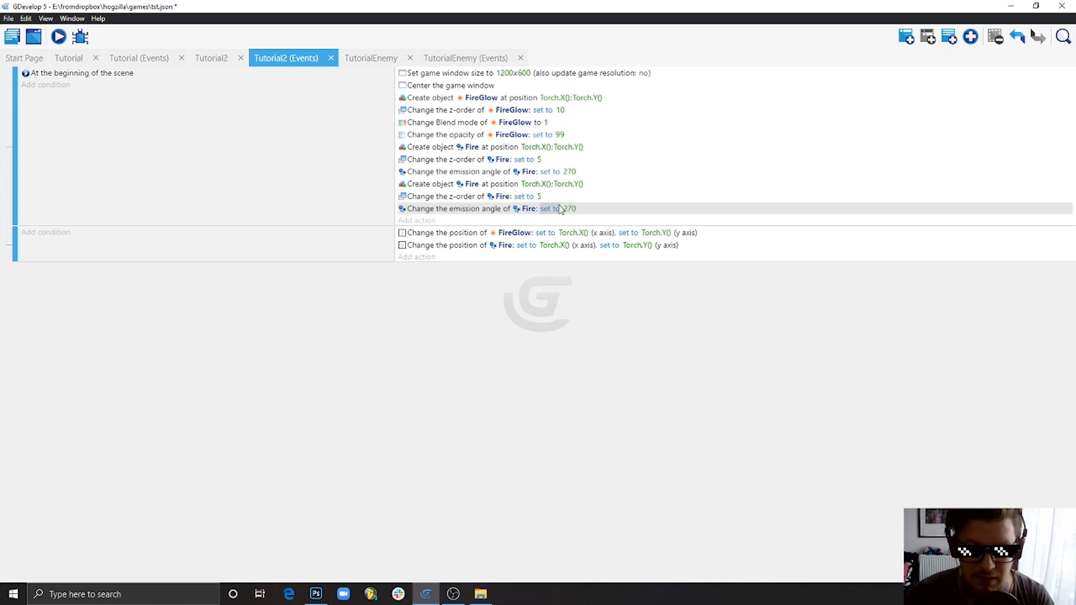
Step: Switch the object in the three copied Fire actions, covering creation, z-order and emission angle, to Smoke
click(472, 184)
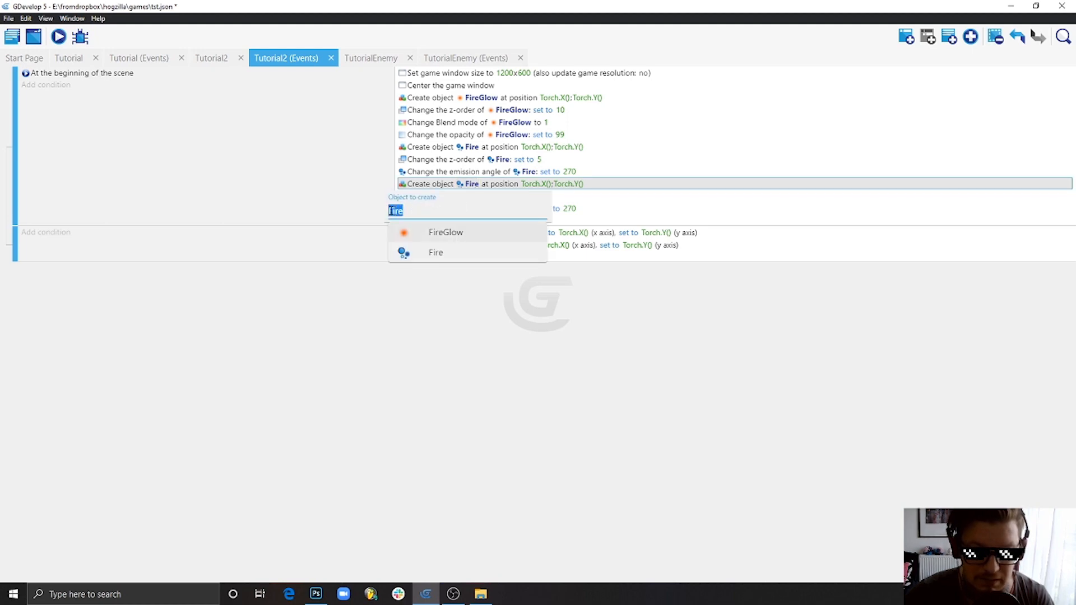
text(s)
click(440, 232)
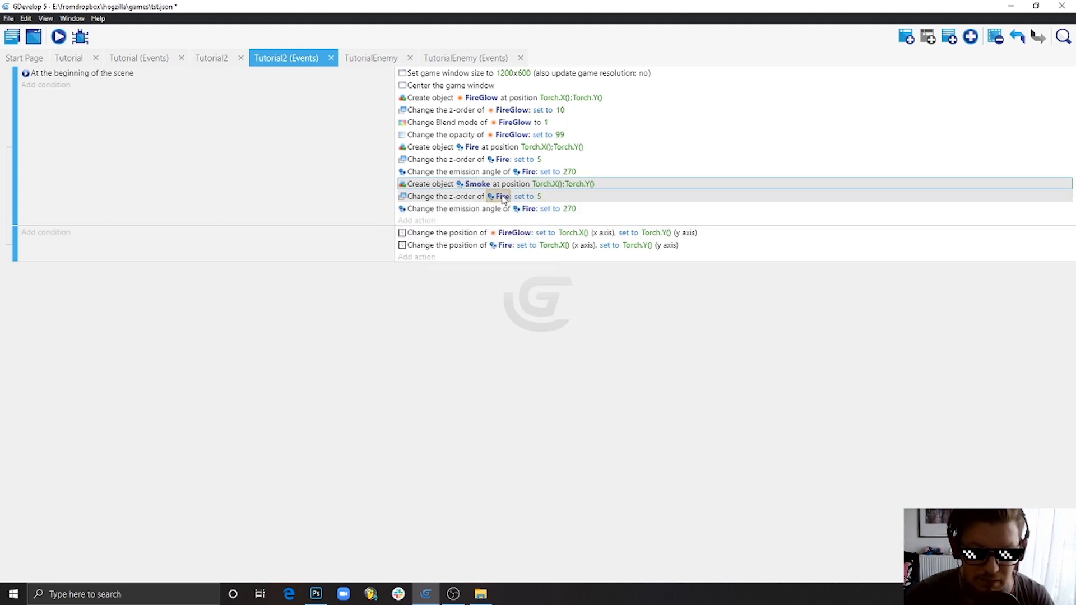
click(502, 197)
text(s)
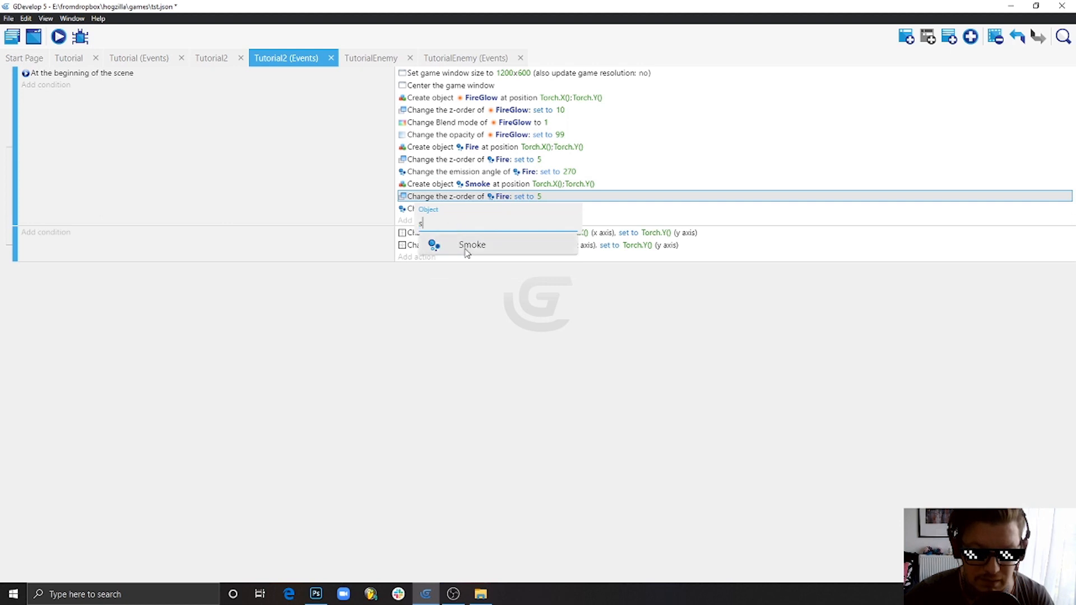
click(466, 245)
click(526, 209)
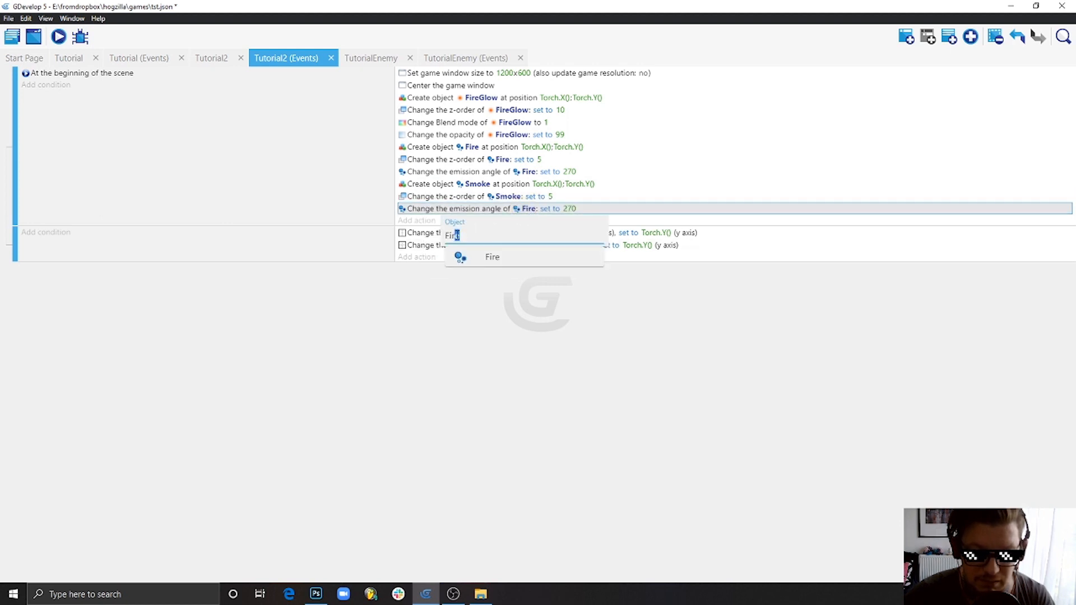
text(s)
click(496, 256)
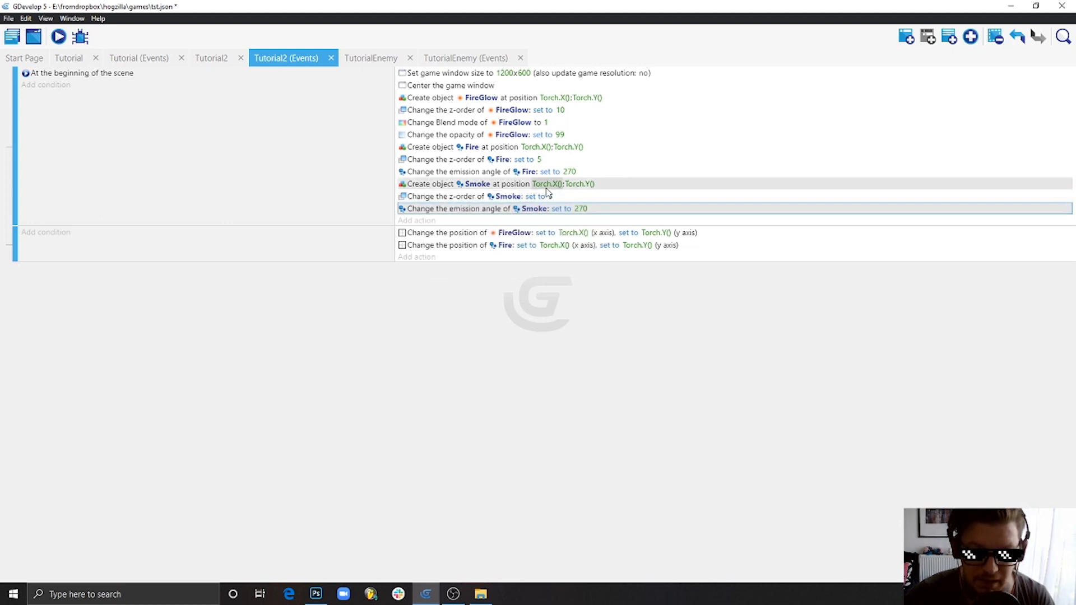
Step: Set Smoke's z-order to 6 in the beginning-of-scene event
click(439, 197)
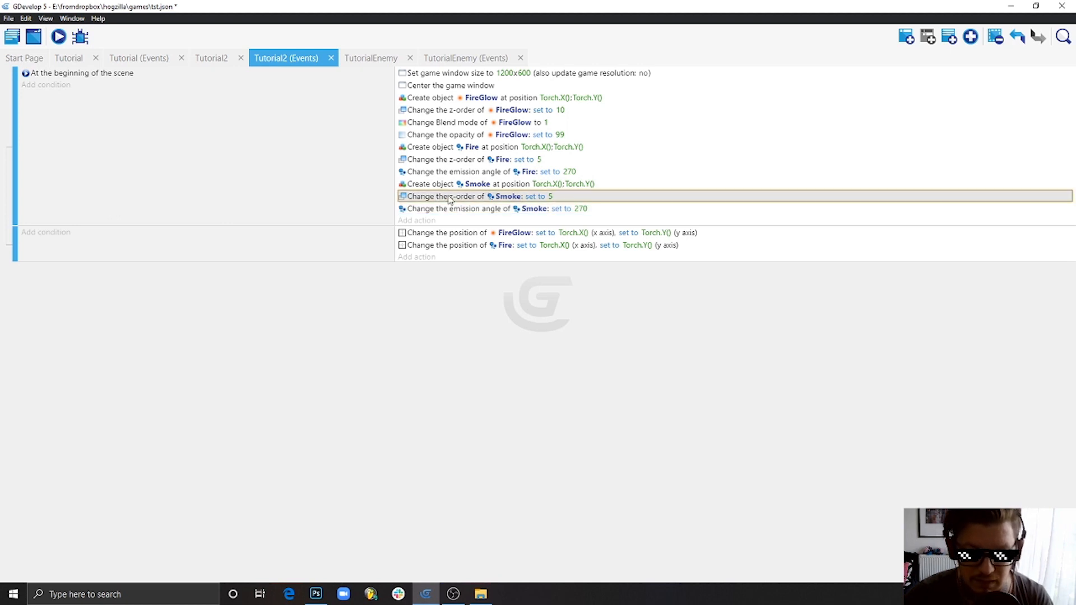
click(549, 197)
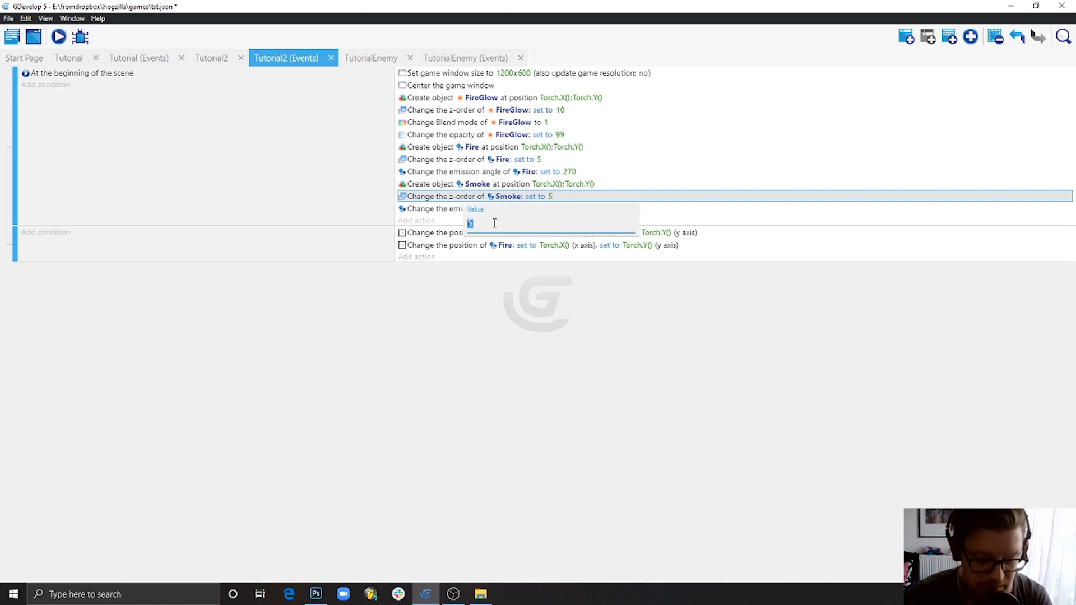
text(6)
key(Return)
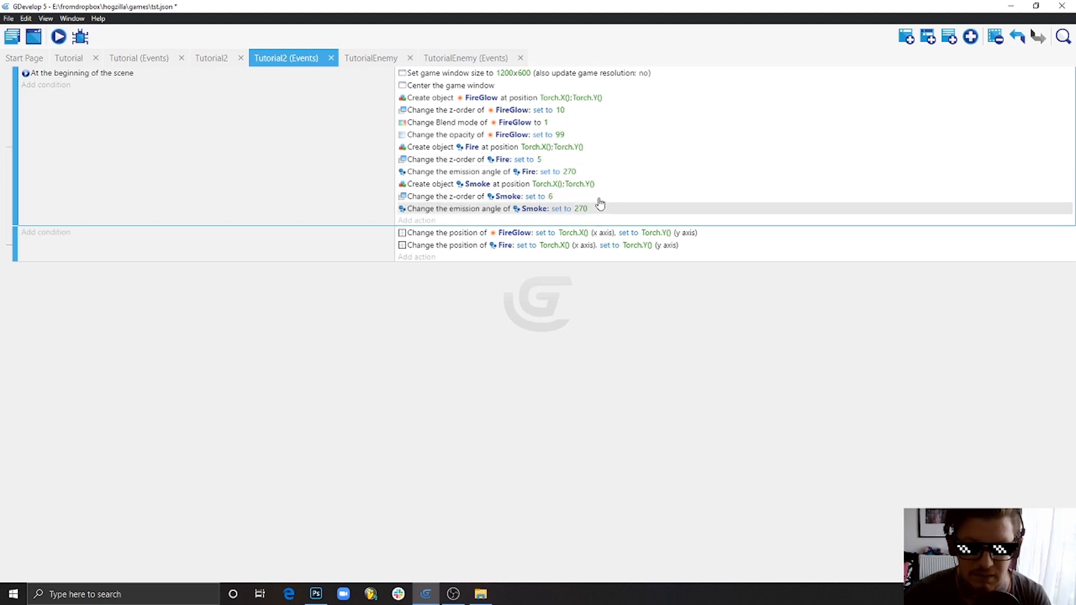
Step: Duplicate the Fire position action in the second event and switch the copy's object to Smoke
click(702, 247)
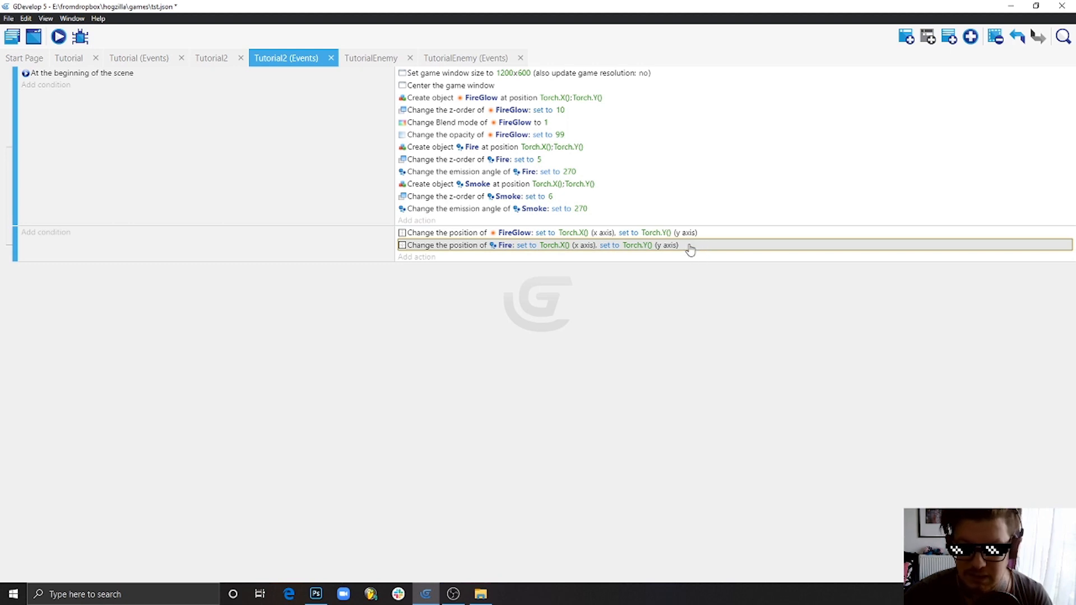
right_click(690, 249)
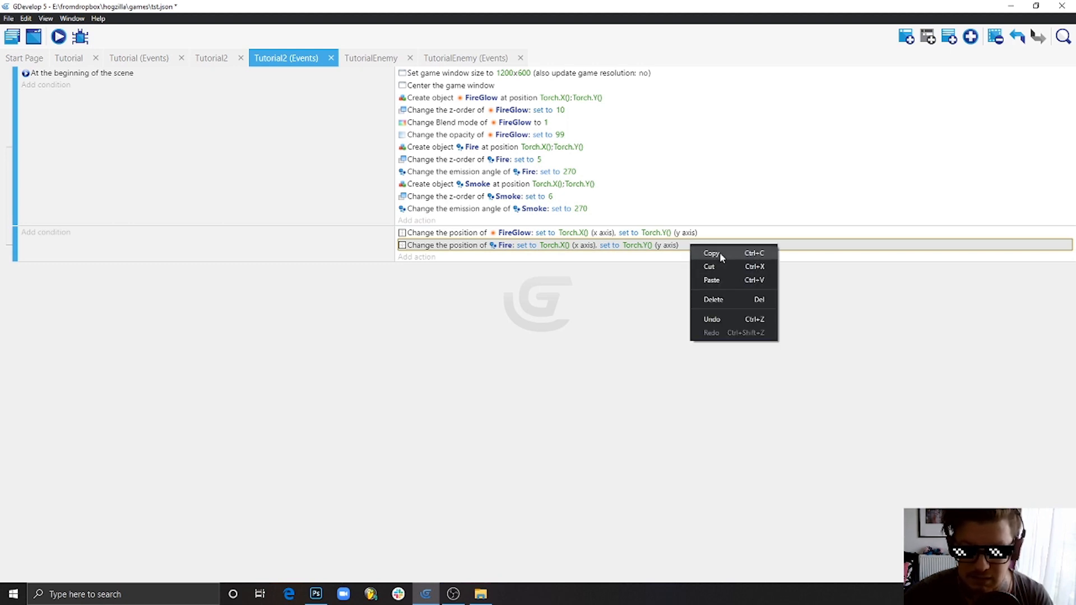
click(711, 253)
key(ctrl+v)
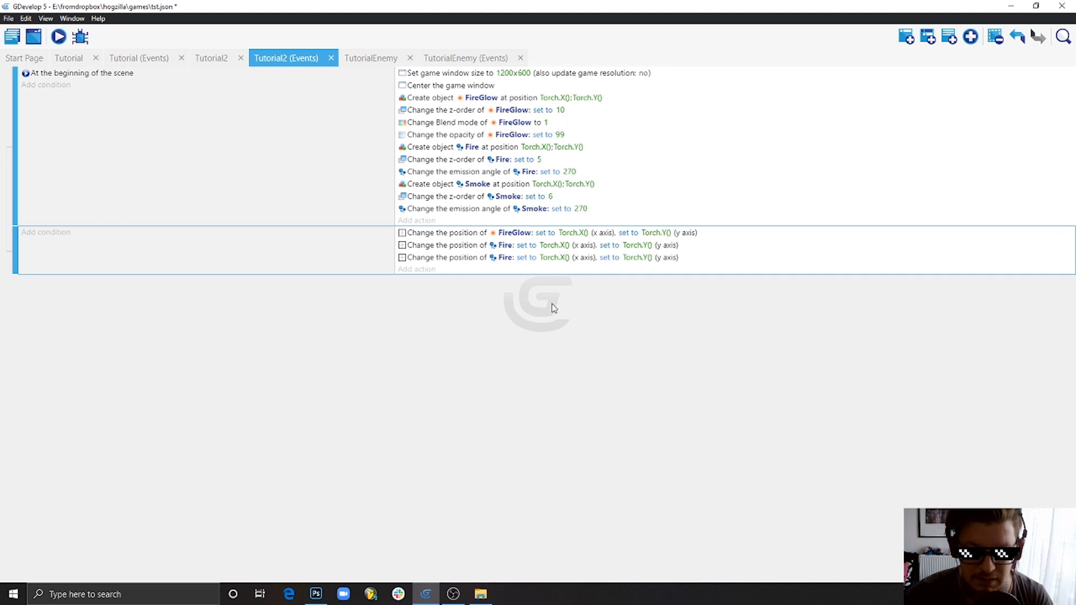
click(504, 258)
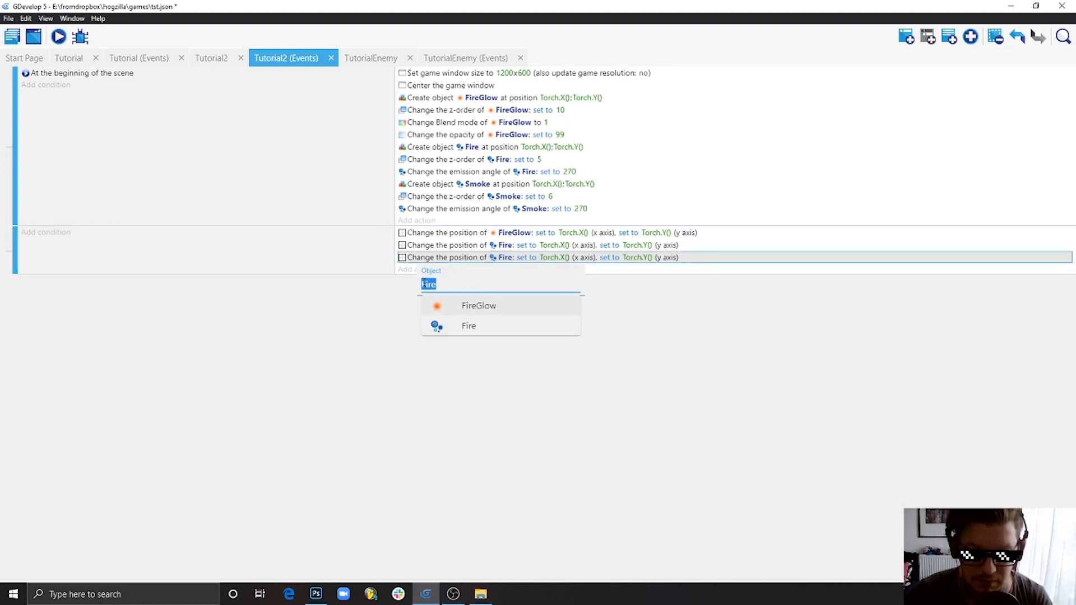
text(s)
click(476, 305)
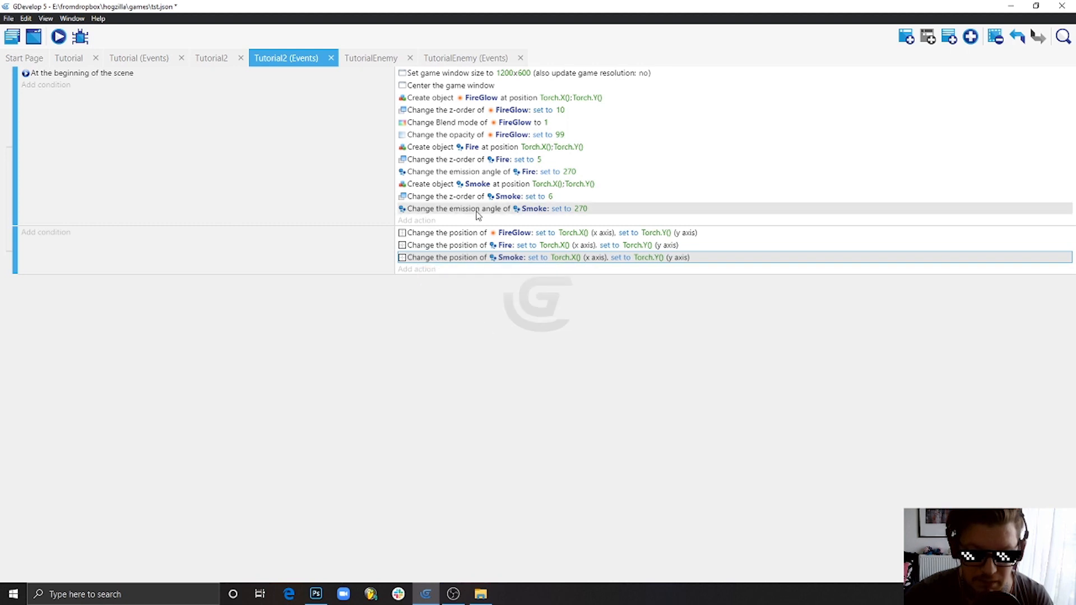
Step: Preview the Tutorial2 scene to test the smoke together with the torch's flame and glow
click(59, 37)
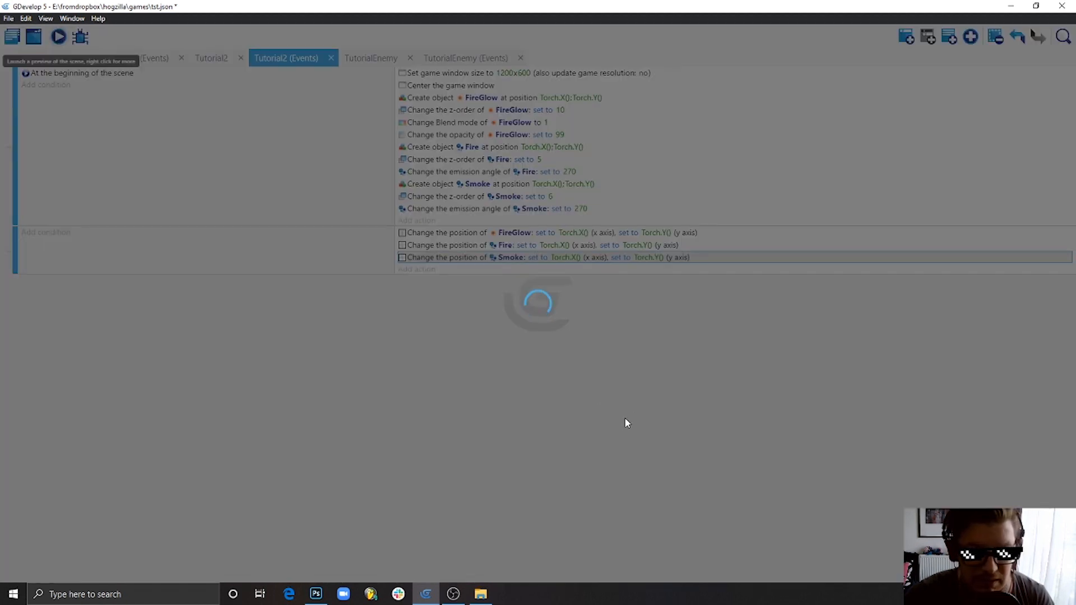